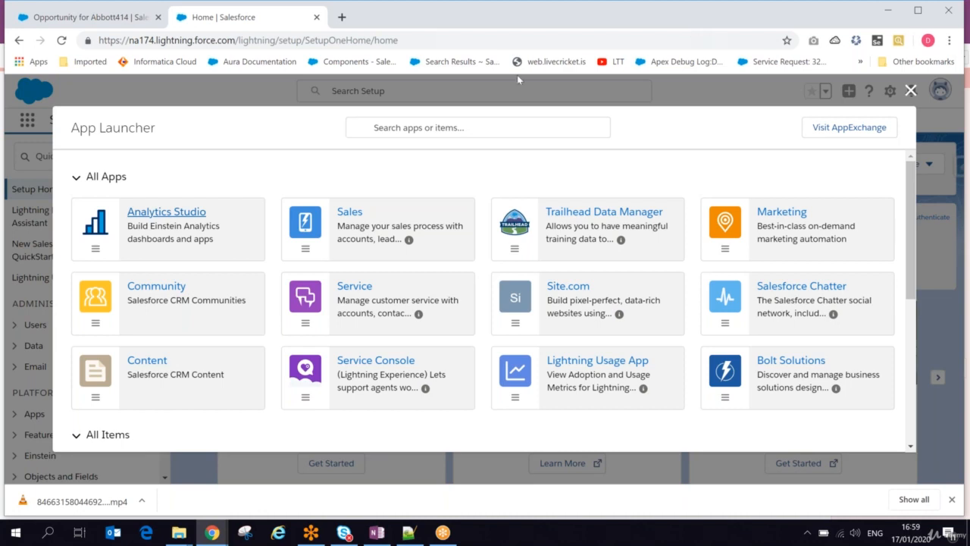
Open Analytics Studio and log back in to Salesforce with the first saved username, entering the account password.
left_click(171, 217)
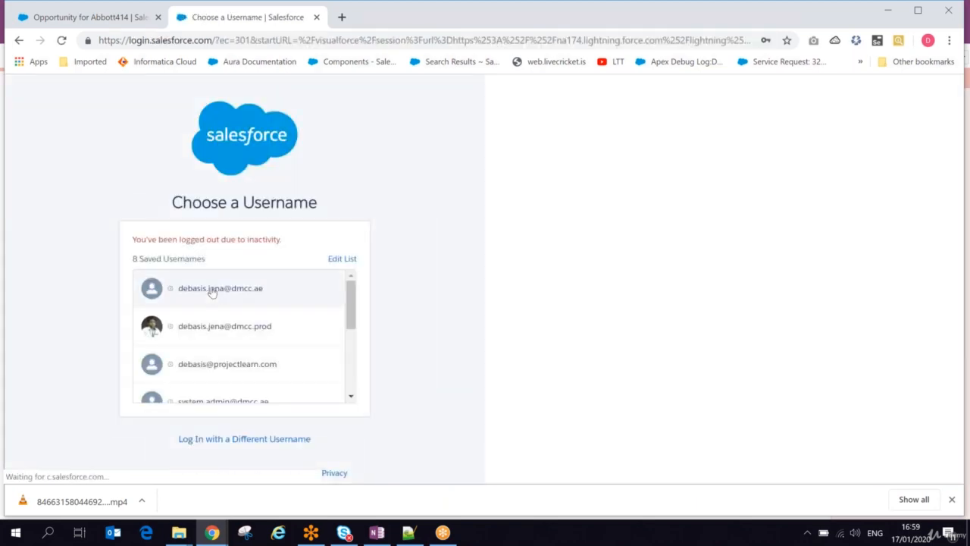
left_click(211, 288)
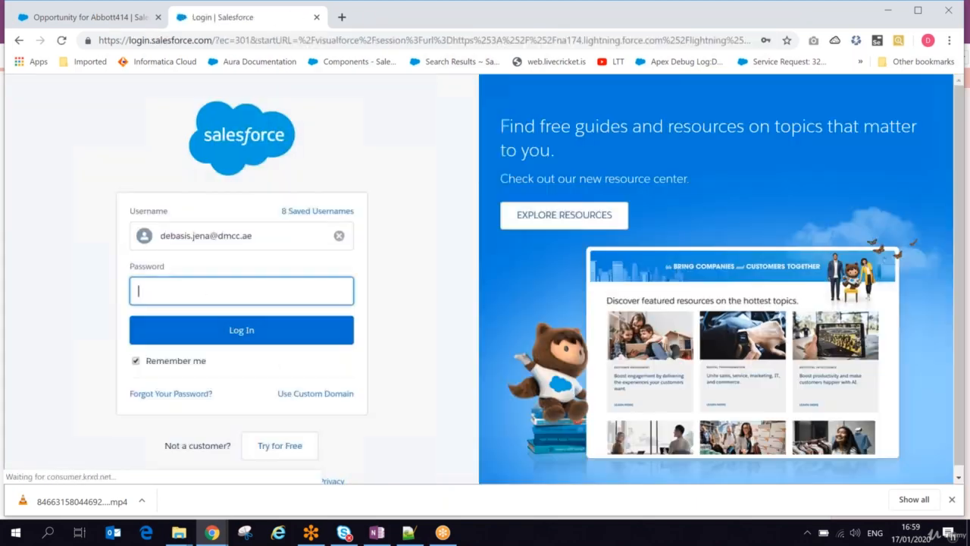
left_click(187, 290)
type("••••")
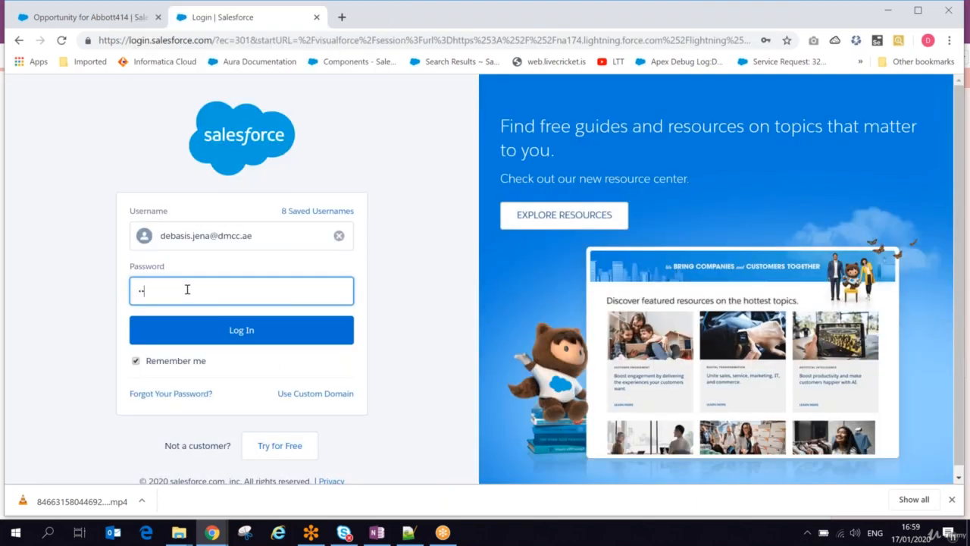
type("•••")
key("Return")
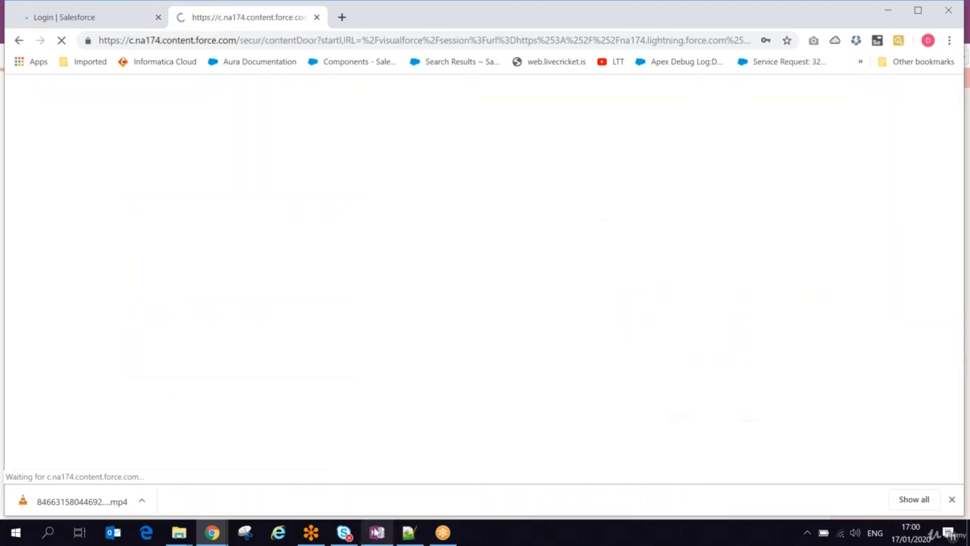
Switch to OneNote and add a page titled "Create Dataset with recipe" to the Einstein Analytics section.
left_click(377, 533)
left_click(864, 78)
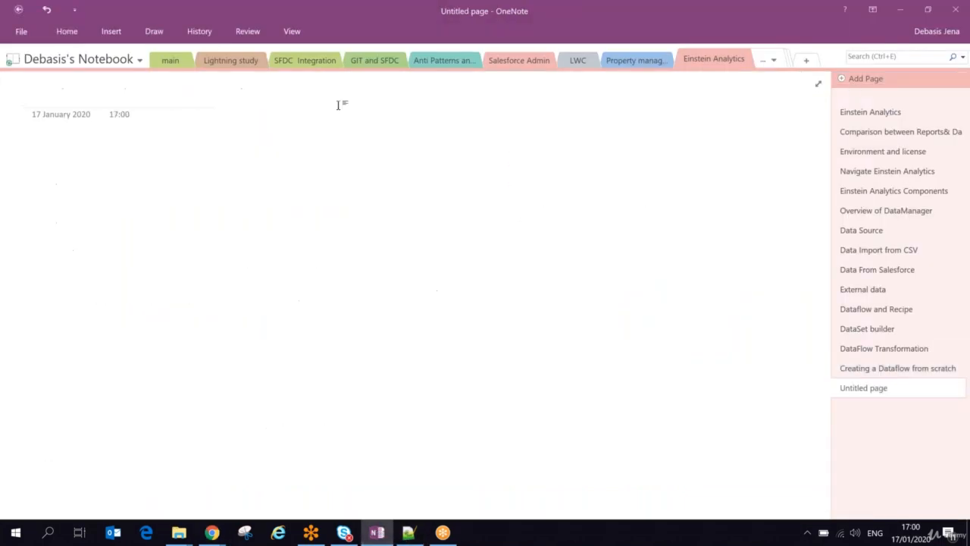
type("Create")
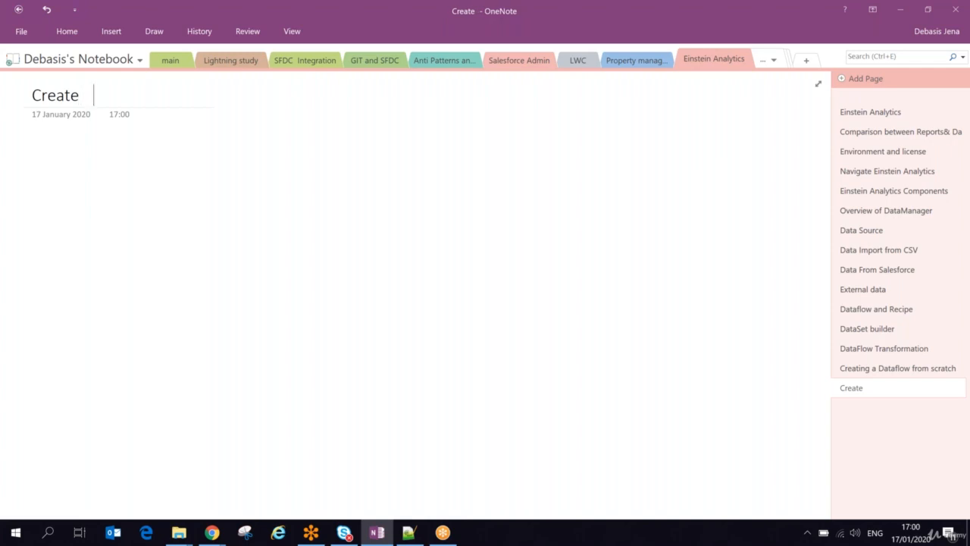
type(" Dataset")
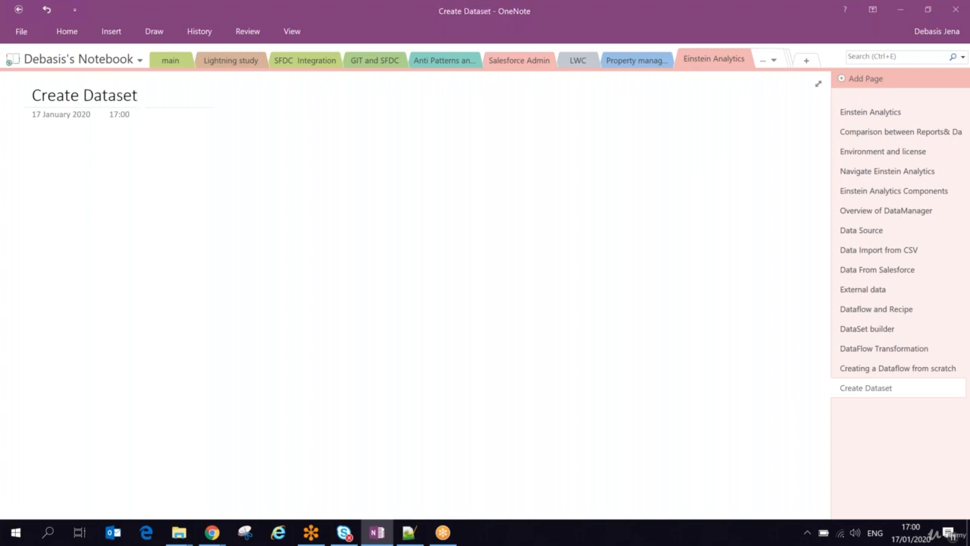
type(" with ")
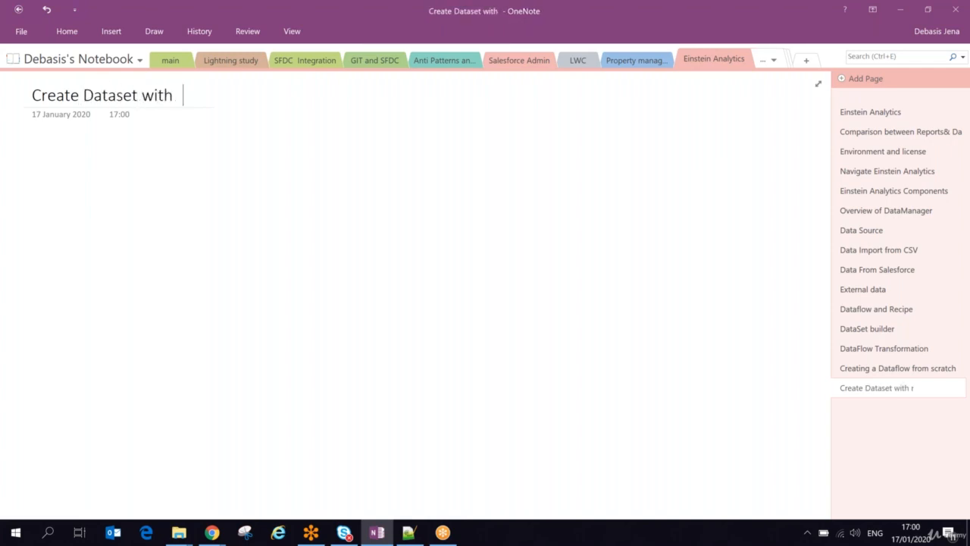
type("recipe")
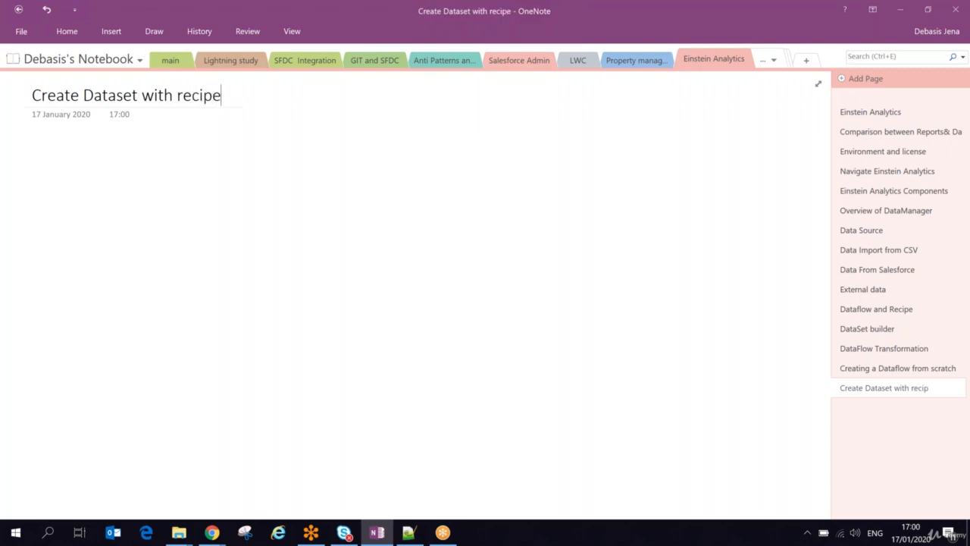
Add a note reading "What is Recipe?" below the page title.
key("alt+Tab")
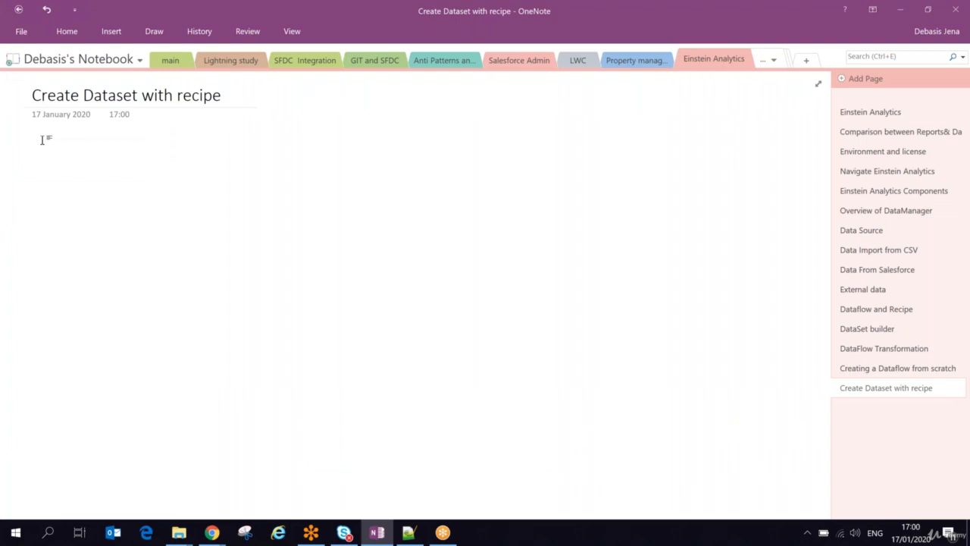
left_click(42, 139)
type("What is Rec")
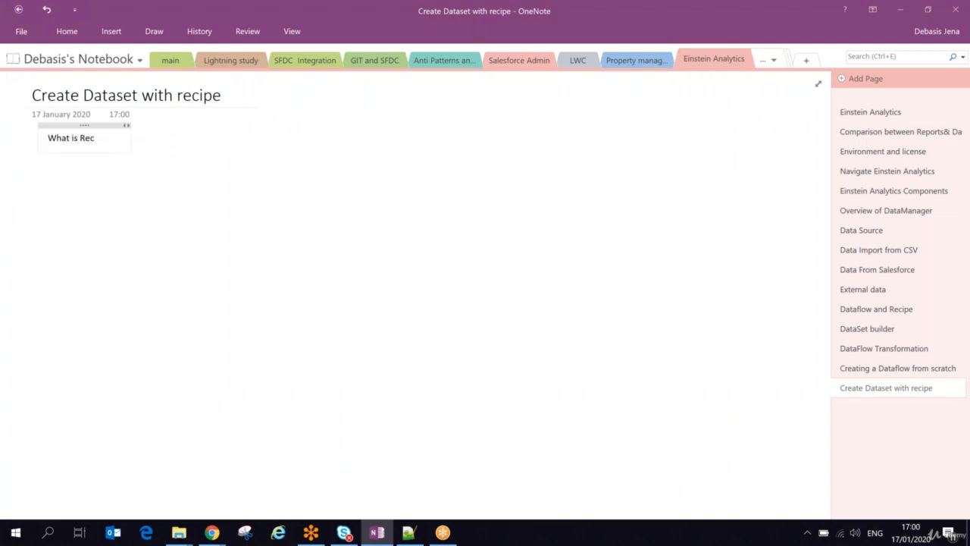
type("ipe?")
Set the font size of the "What is Recipe?" line to 18.
key("shift+Home")
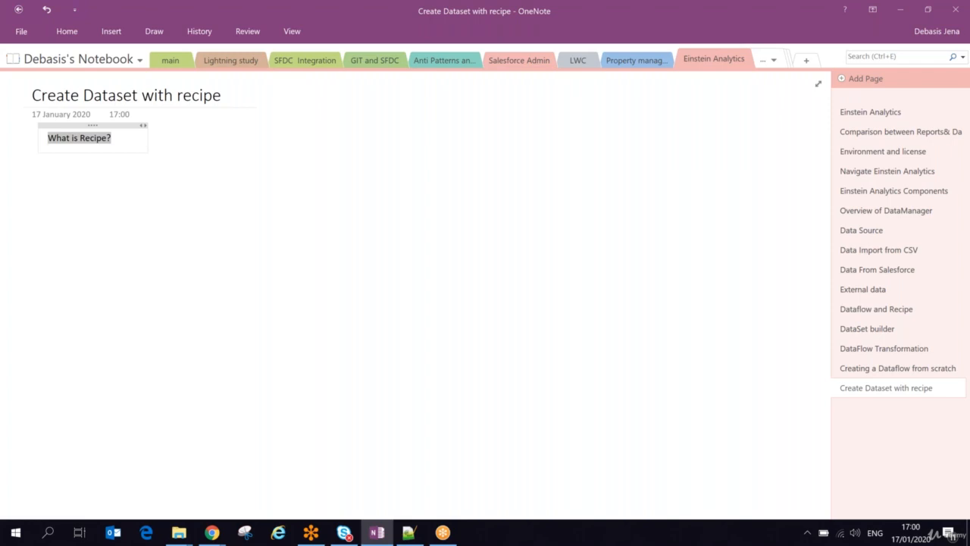
left_click(70, 32)
left_click(205, 61)
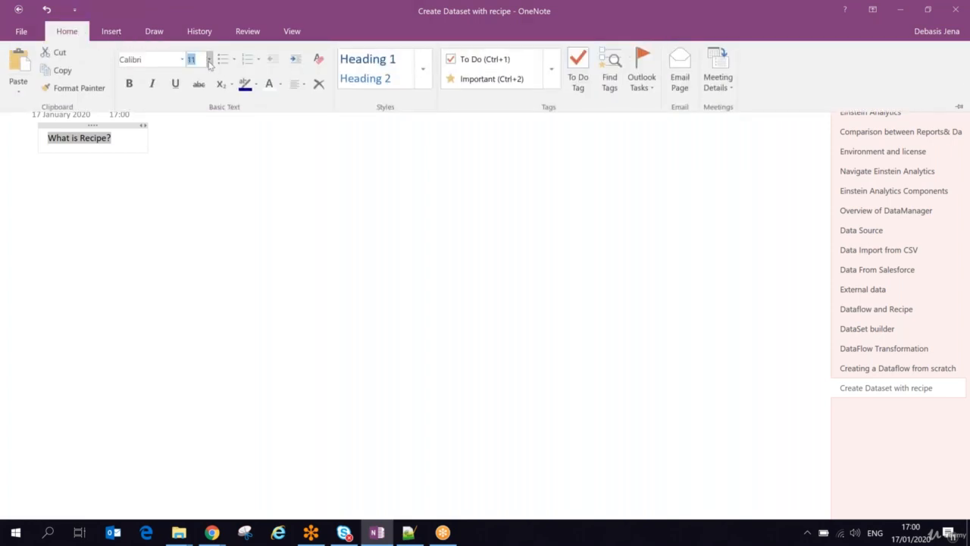
left_click(209, 60)
left_click(192, 205)
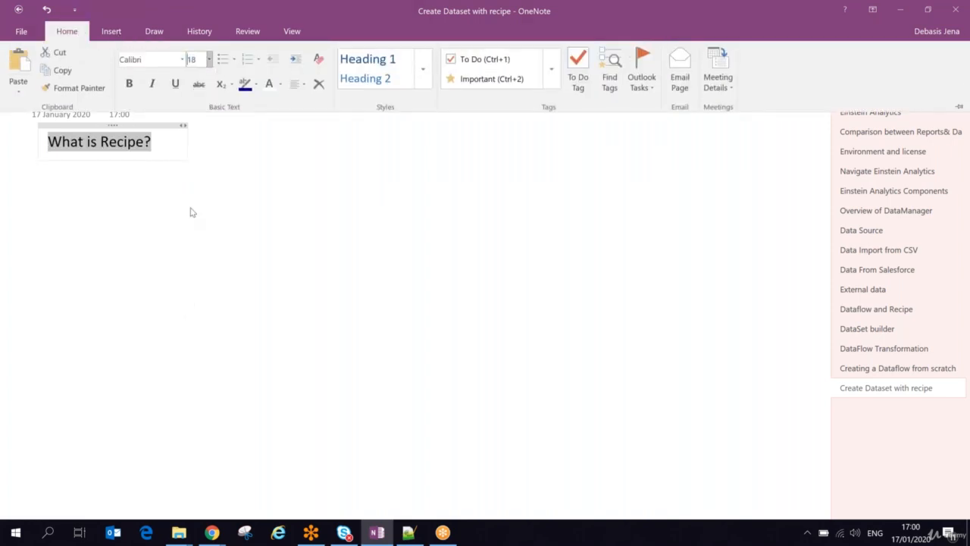
Switch to Chrome and launch Analytics Studio from Salesforce Setup.
key("alt+Tab")
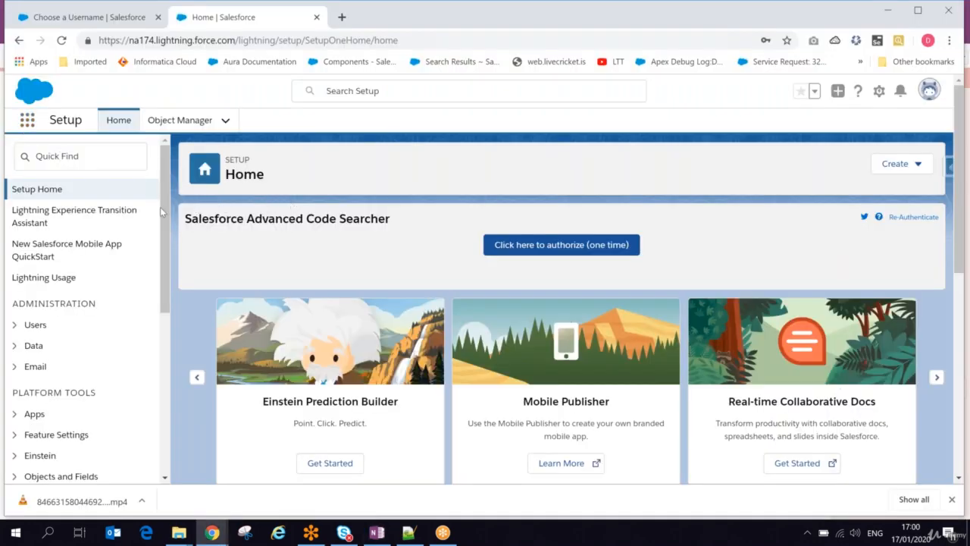
left_click(27, 120)
left_click(157, 215)
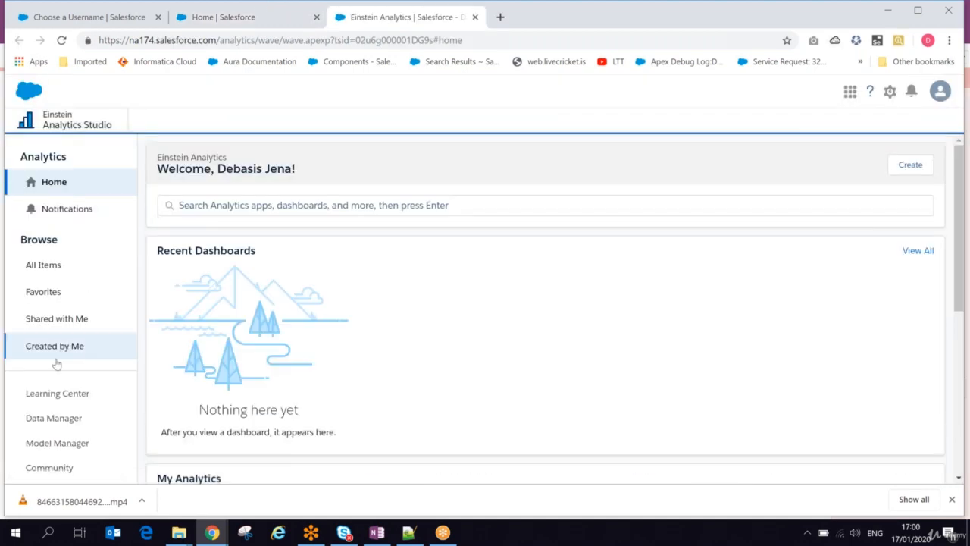
Open the regMyOpp dataset from the list of all datasets and examine its rows as a values table.
left_click(44, 267)
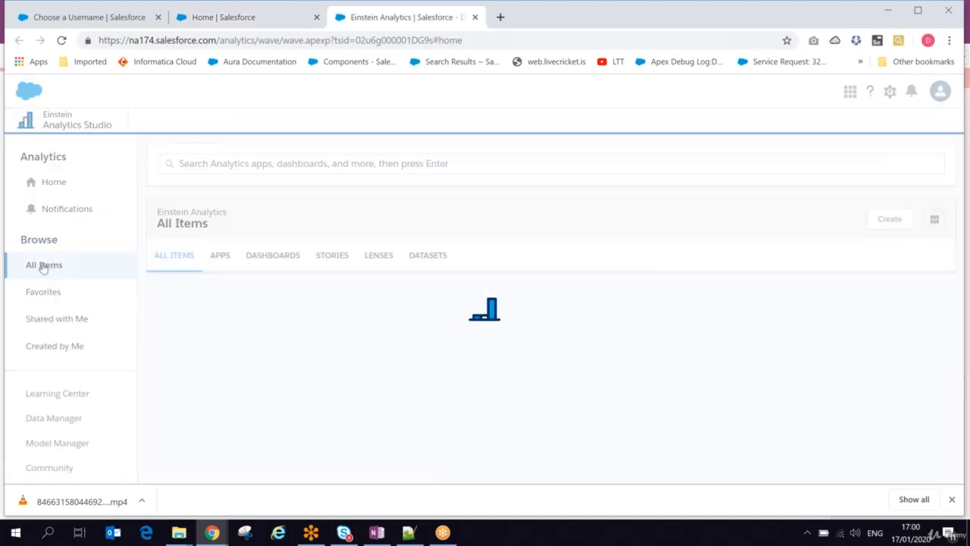
left_click(427, 254)
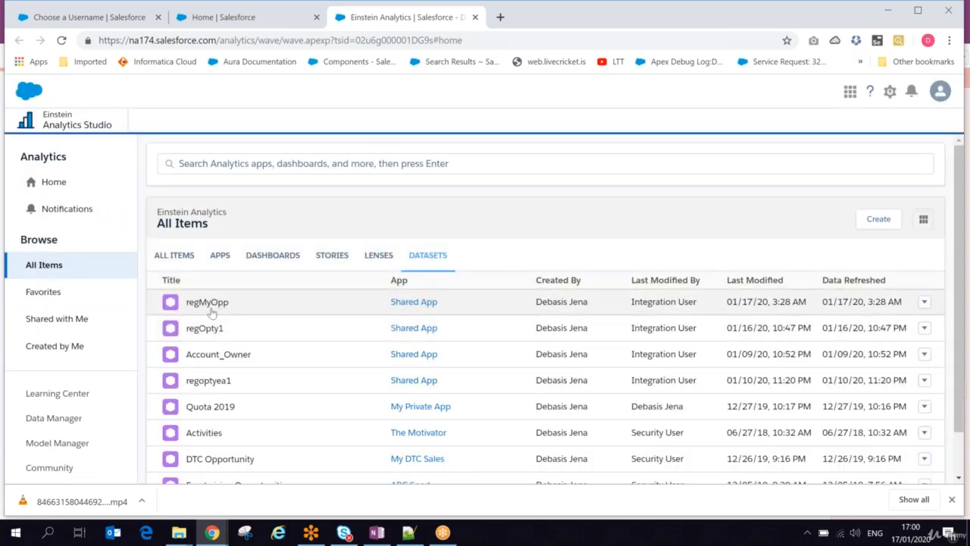
left_click(203, 303)
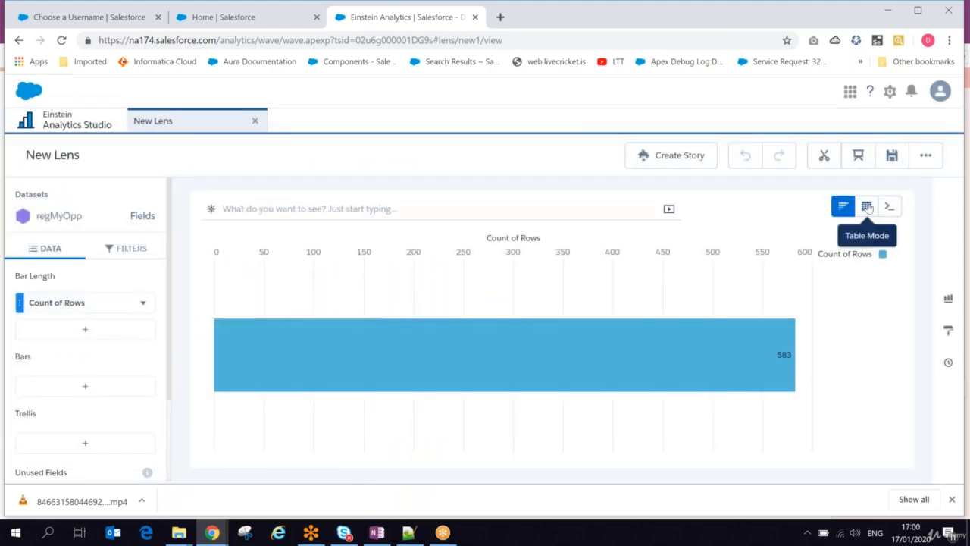
mouse_move(866, 206)
left_click(732, 259)
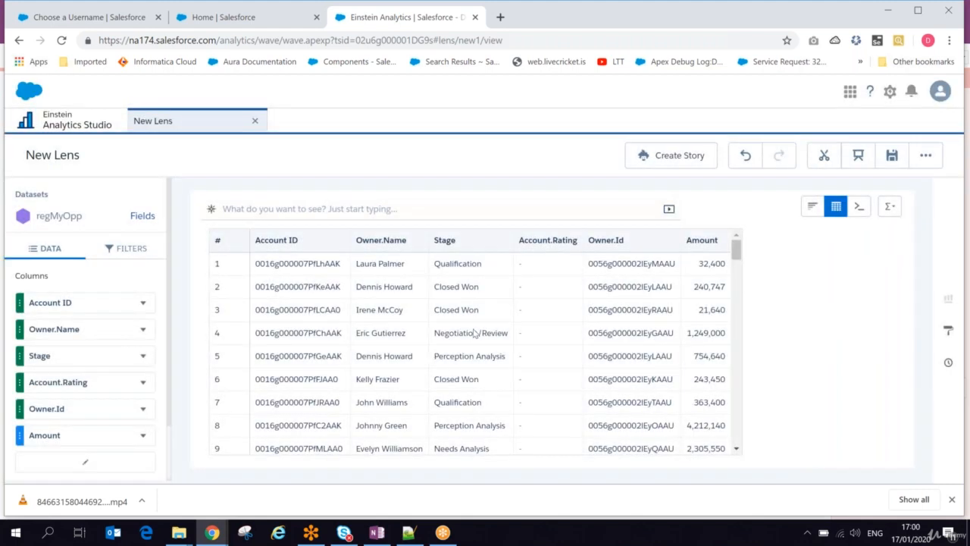
Launch Analytics Studio again from Salesforce Setup, and switch to OneNote to start a line below "What is Recipe?".
left_click(262, 22)
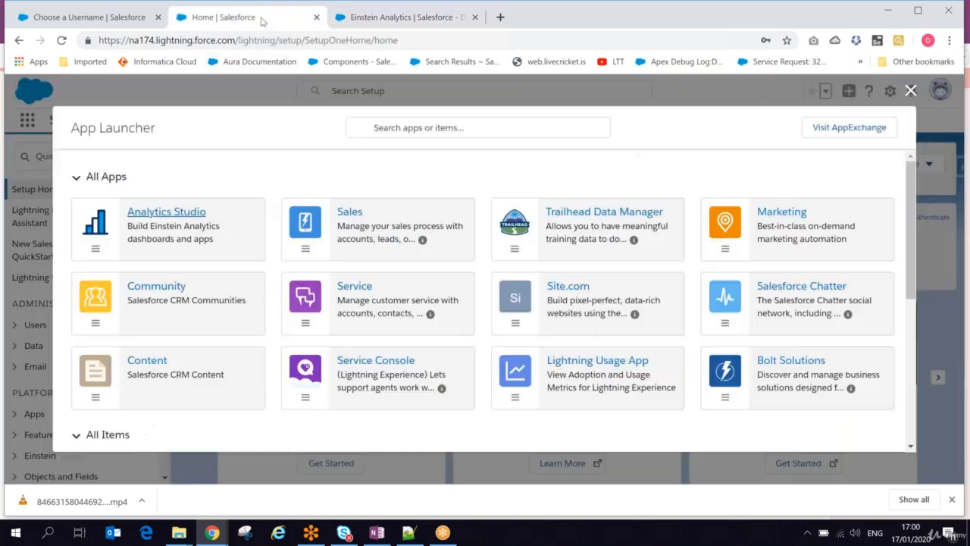
left_click(174, 216)
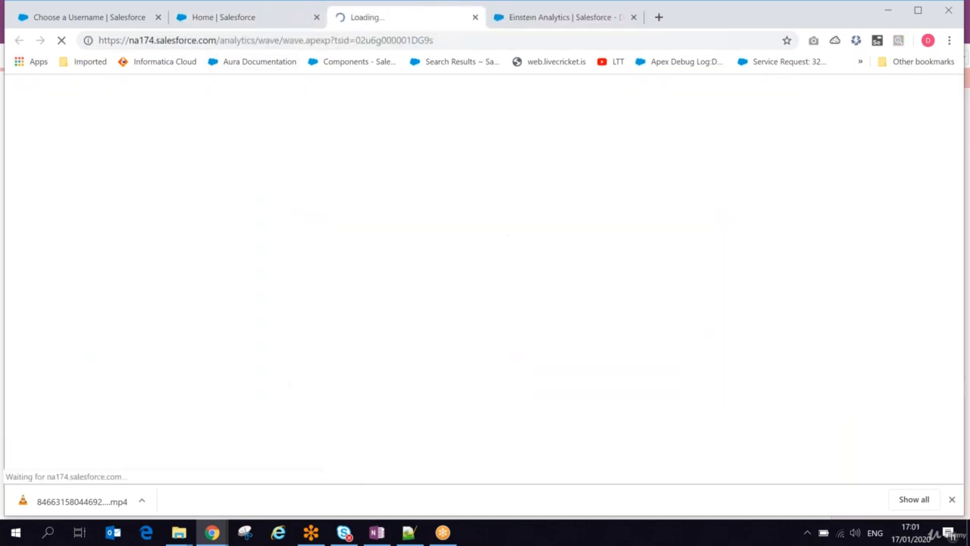
left_click(376, 533)
left_click(153, 141)
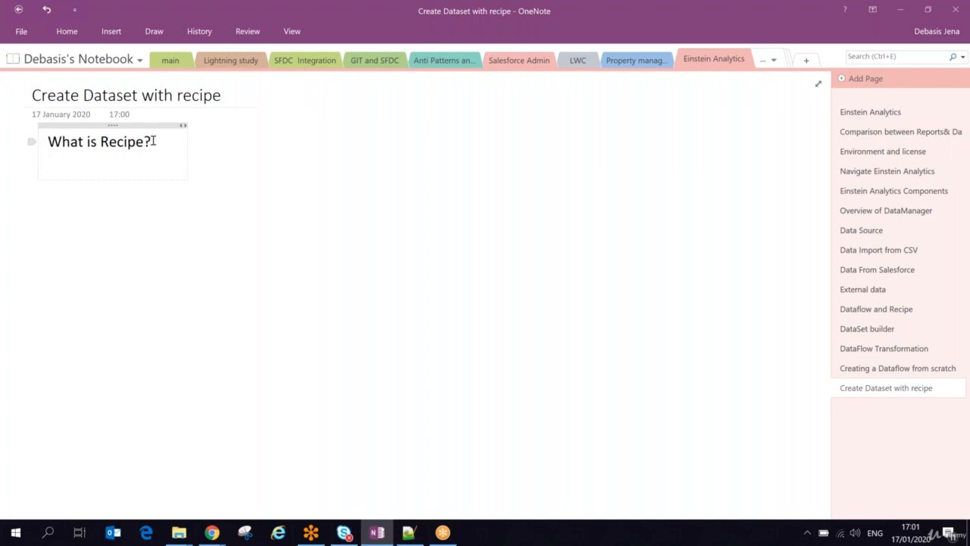
Switch to Chrome, open the First Open Opportunity dataflow in Data Manager and examine its chain of nodes.
key("alt+Tab")
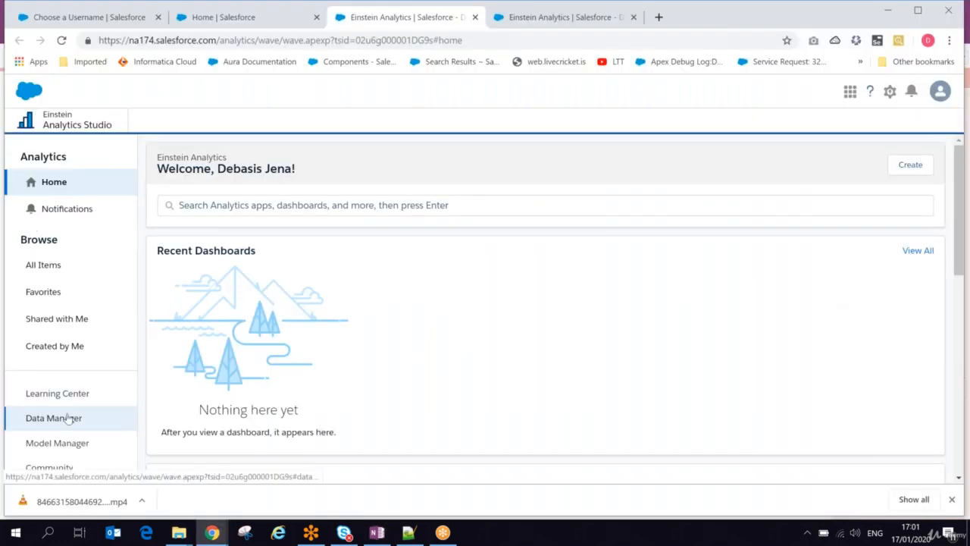
left_click(69, 419)
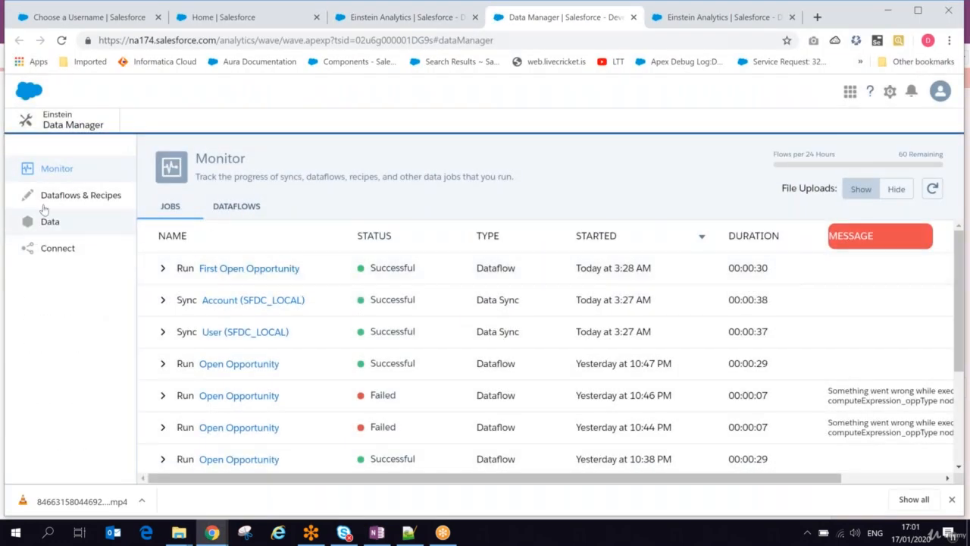
left_click(68, 199)
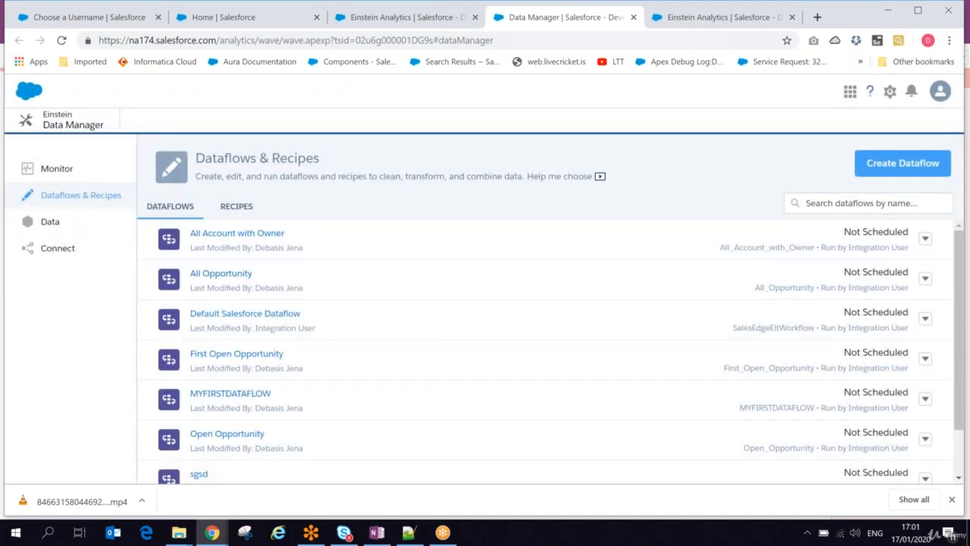
left_click(237, 354)
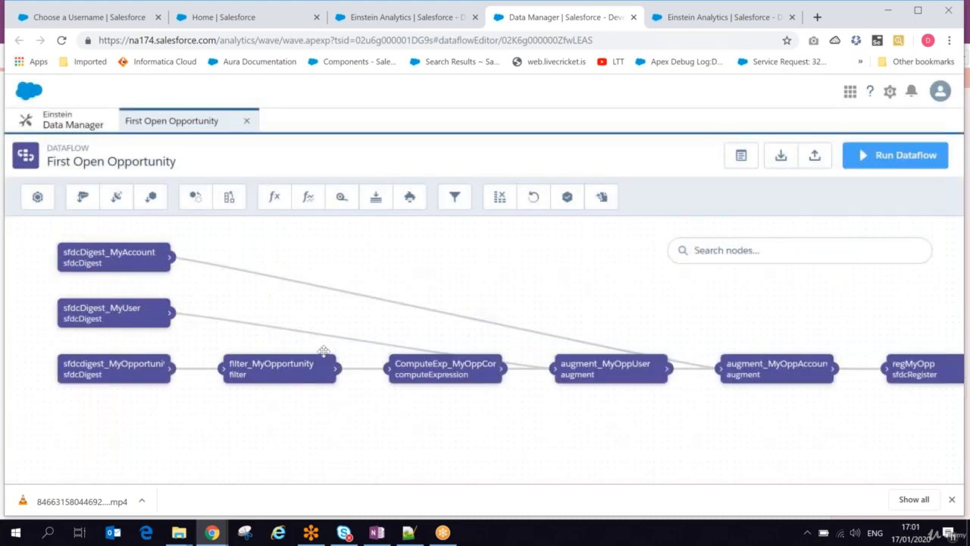
left_click_drag(506, 413, 478, 426)
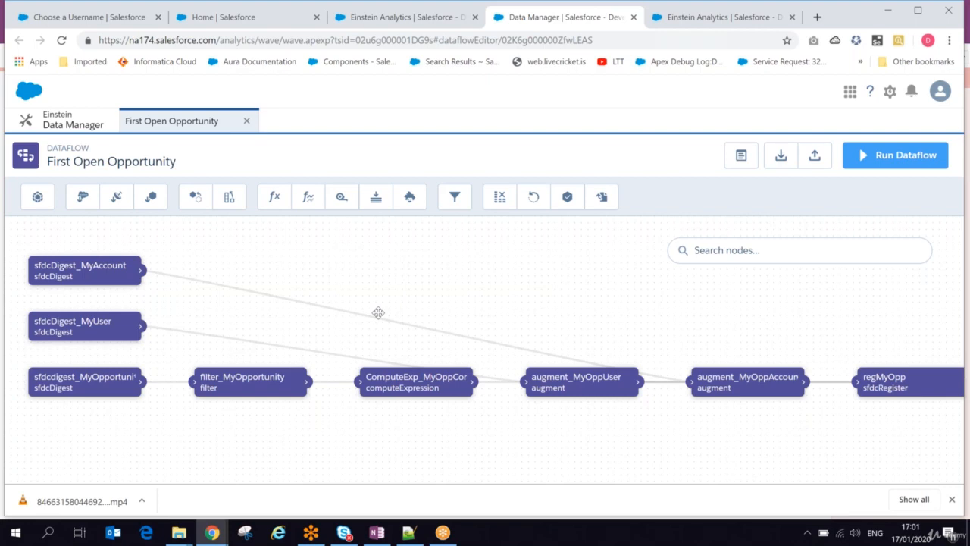
Switch to OneNote and begin the definition below "What is Recipe?": "A recipe is a saved set pf transformation or steps that you want".
left_click(377, 533)
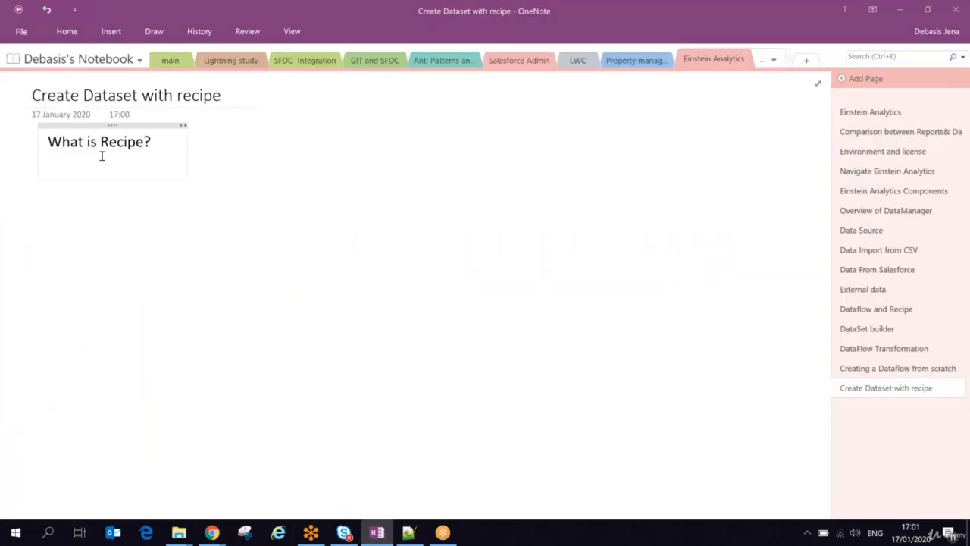
left_click(102, 155)
type("A recipe is sav")
key("BackSpace")
key("BackSpace")
key("BackSpace")
type("a saved set pf")
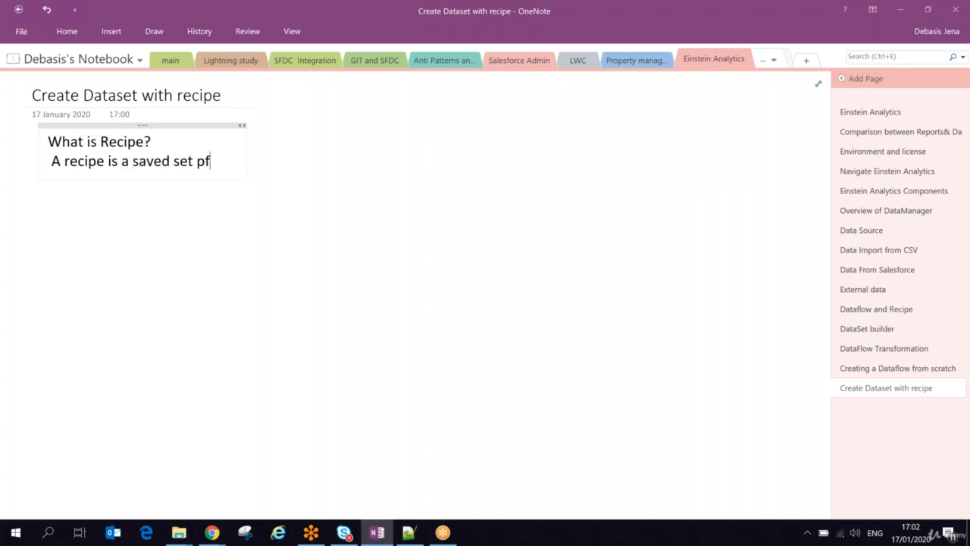
type(" transf")
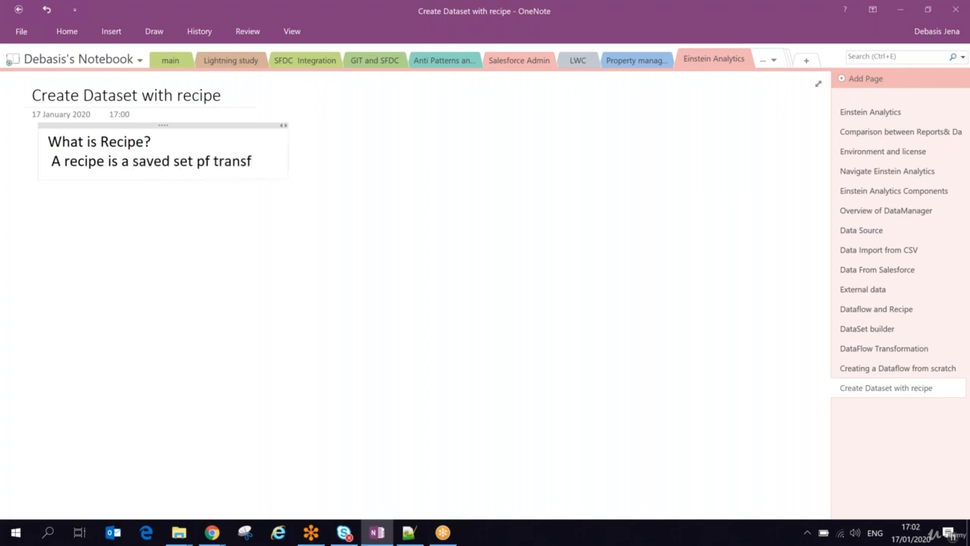
type("ormat")
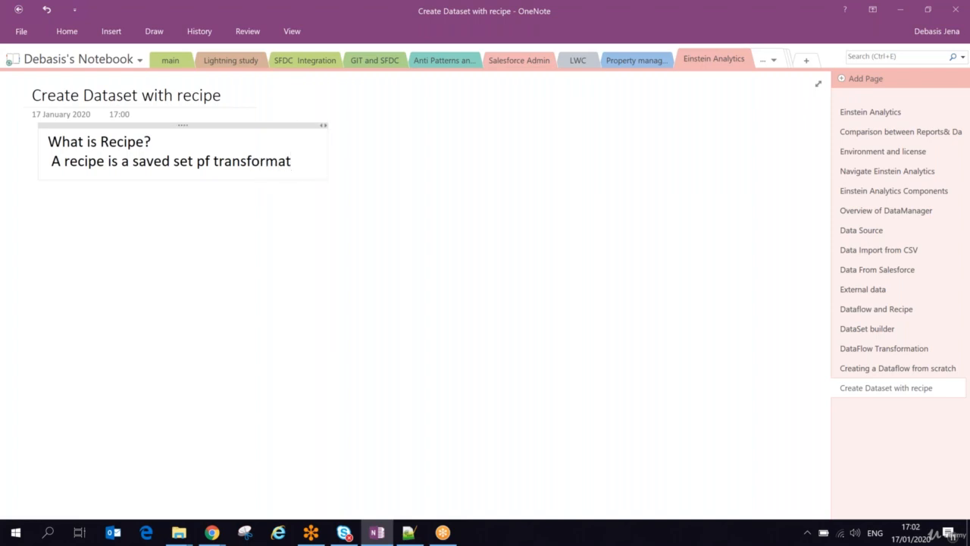
type("ion or s")
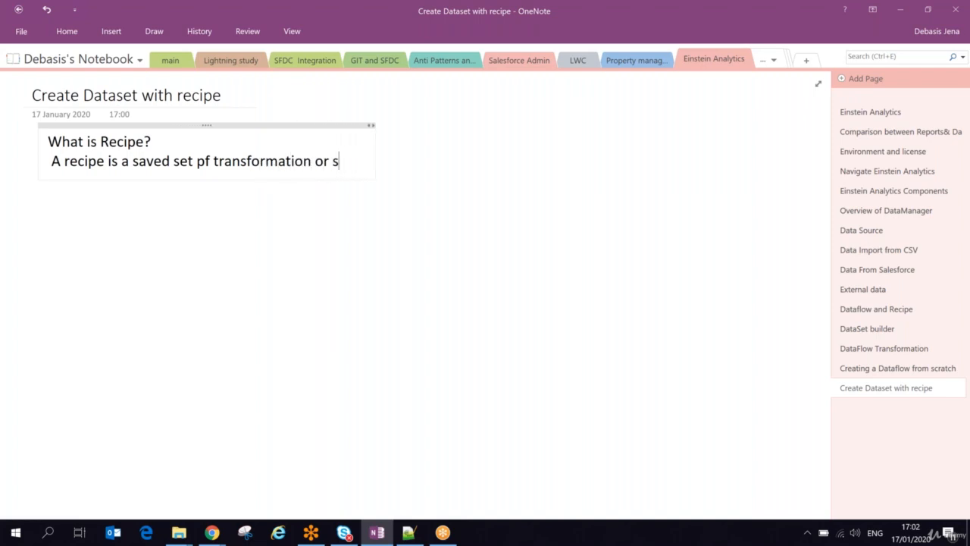
type("teps t")
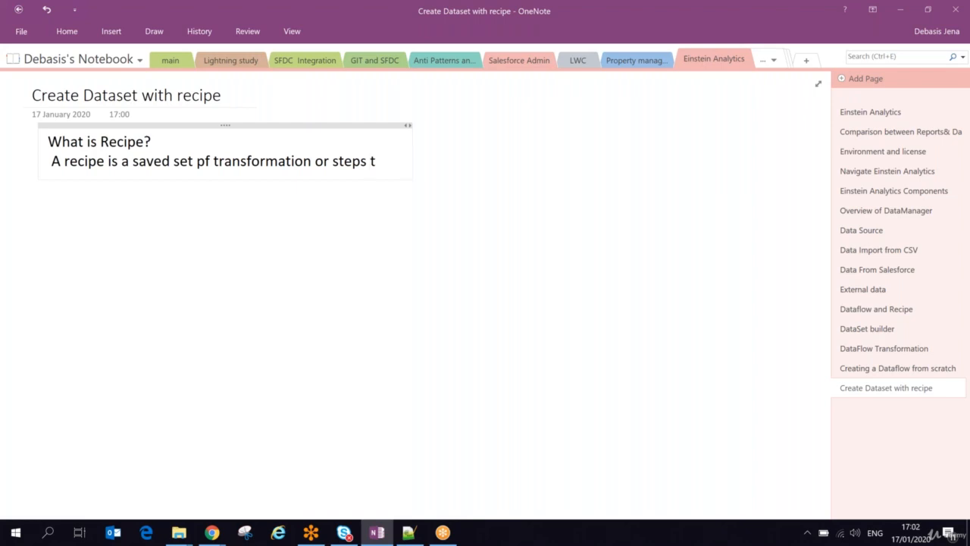
type("hat you")
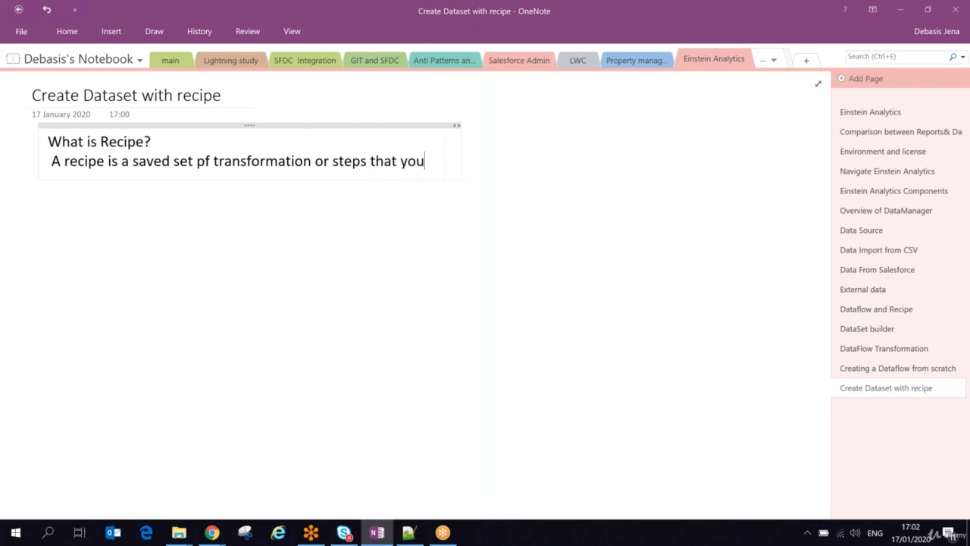
type(" want t")
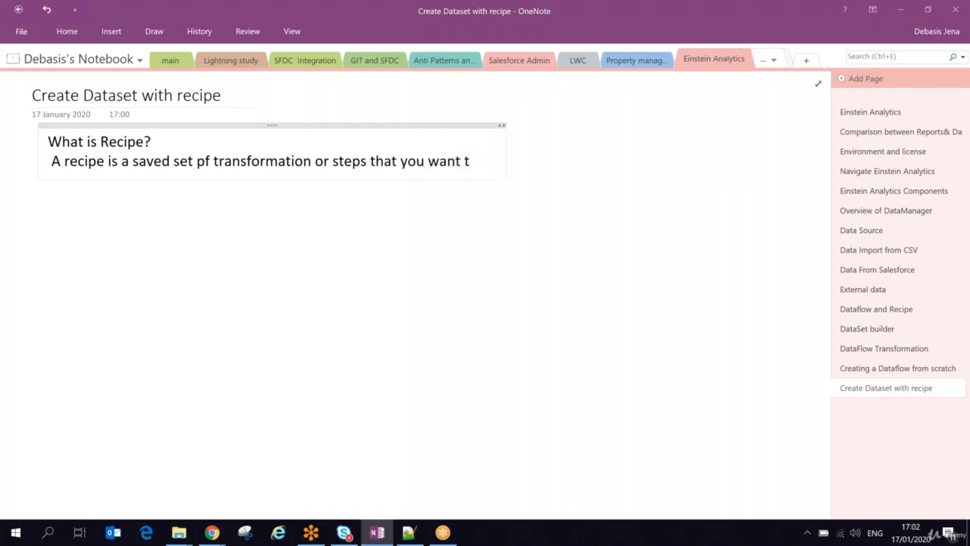
type("o perform on a sp")
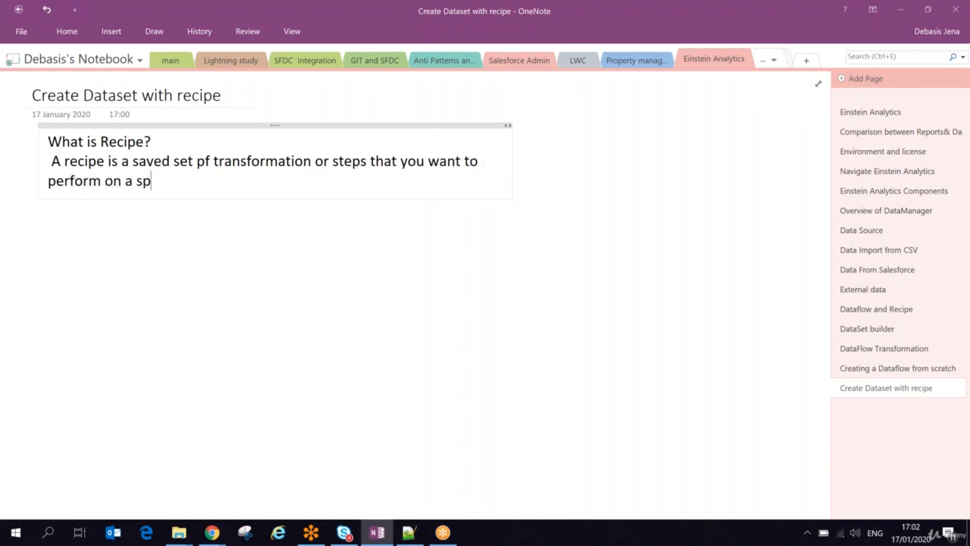
type("ecific spurce ")
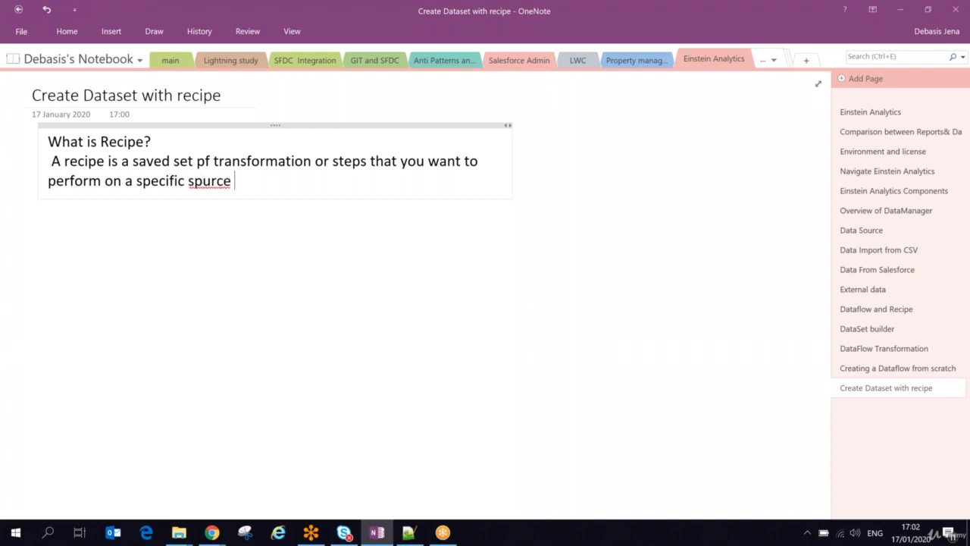
type("dataset or connecte")
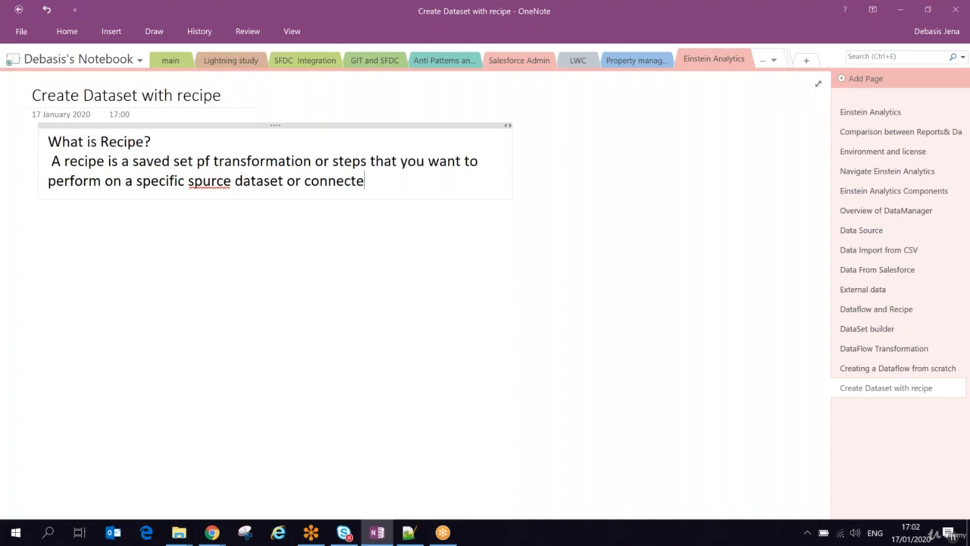
type("d data.")
Complete the recipe definition with "to perform on a specific source dataset or connected data.".
key("alt")
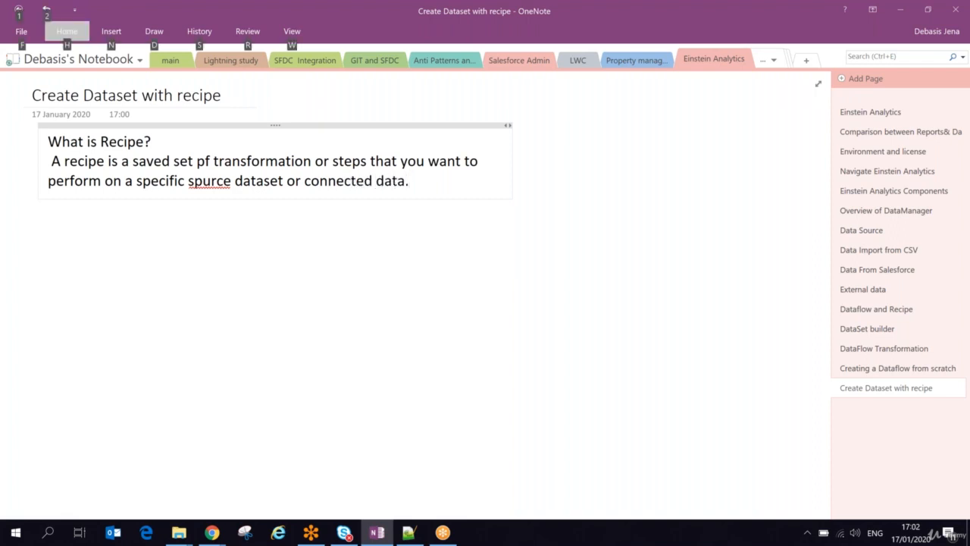
left_click(195, 182)
key("Delete")
type("o")
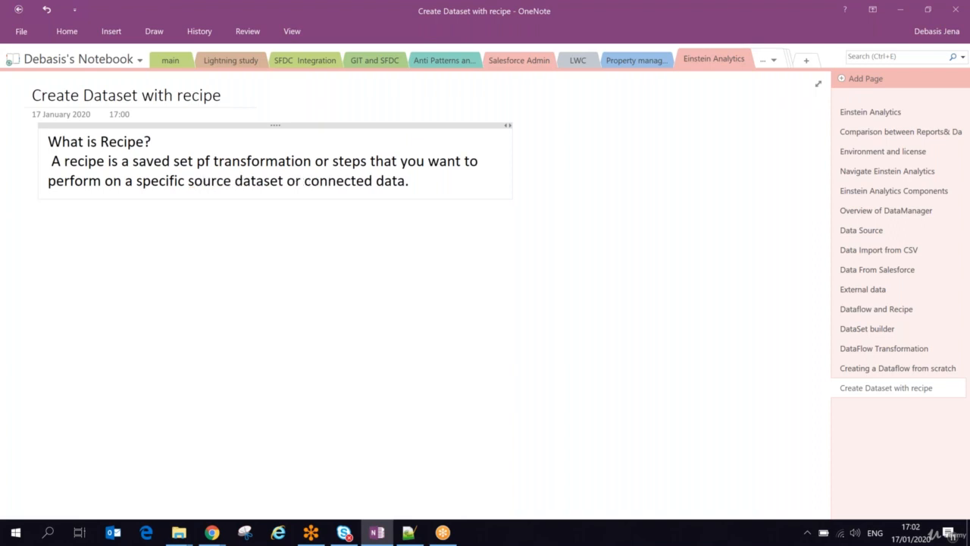
Switch to Chrome, dismiss the downloads bar and list all datasets in Analytics Studio.
key("alt+Tab")
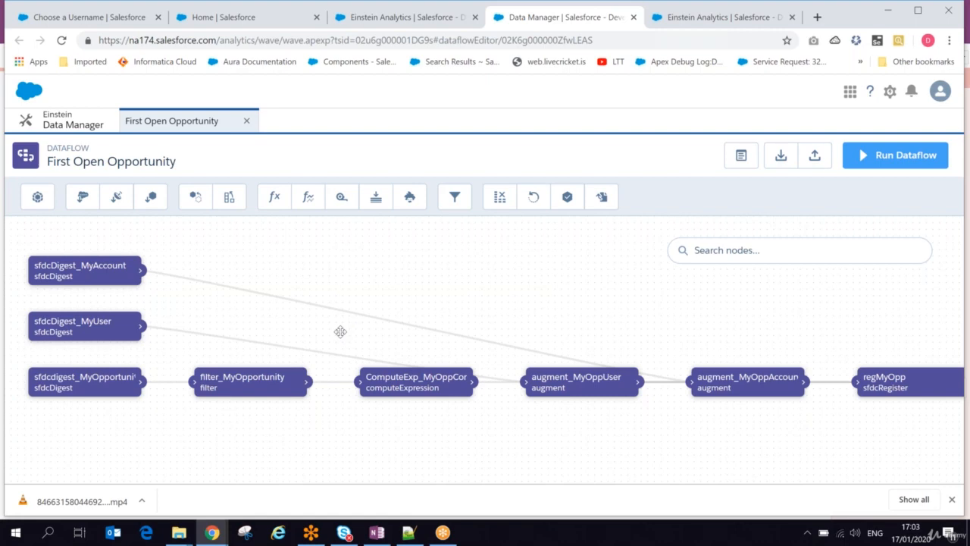
left_click(952, 499)
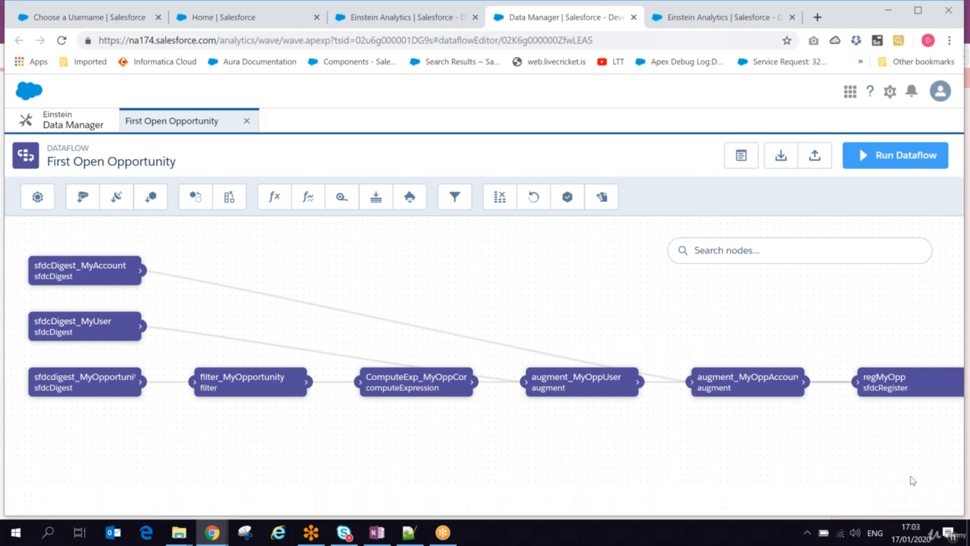
left_click(404, 21)
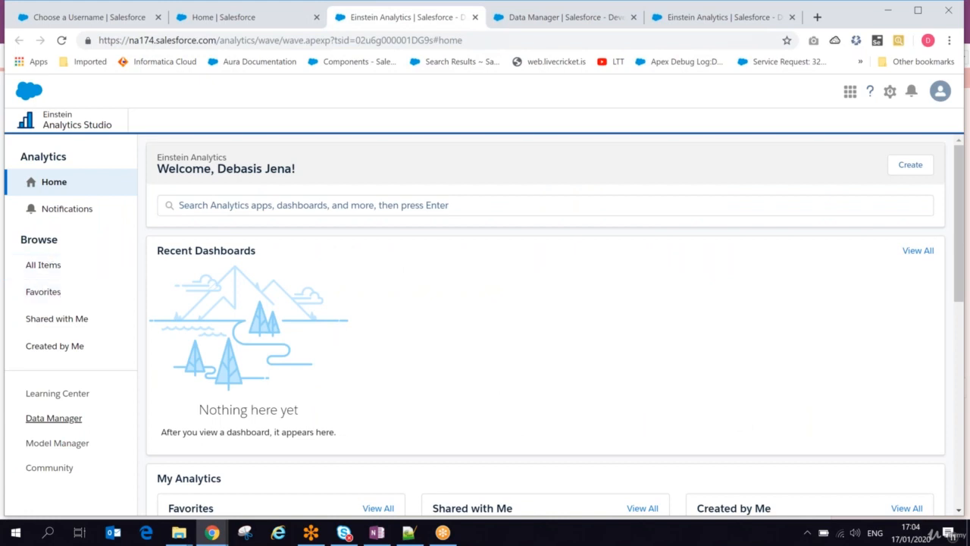
left_click(43, 264)
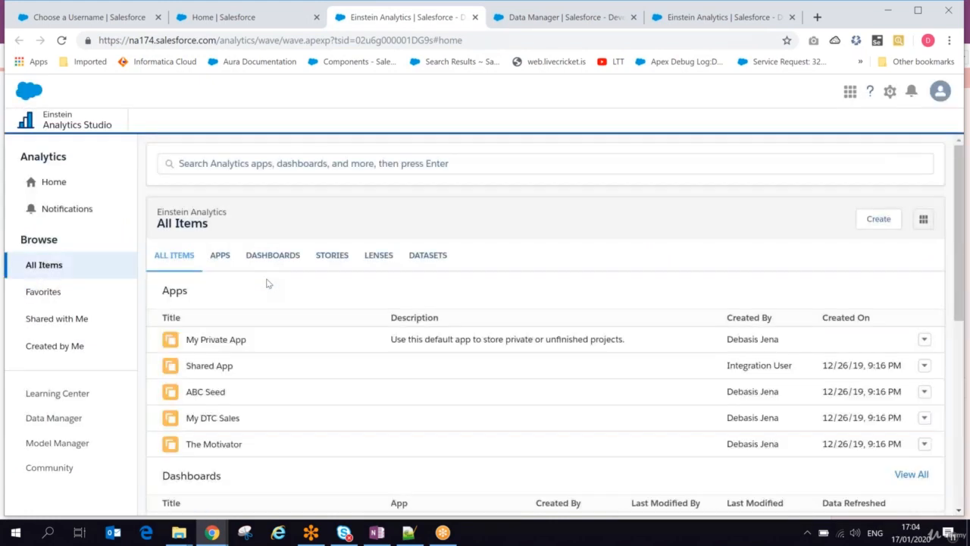
left_click(427, 254)
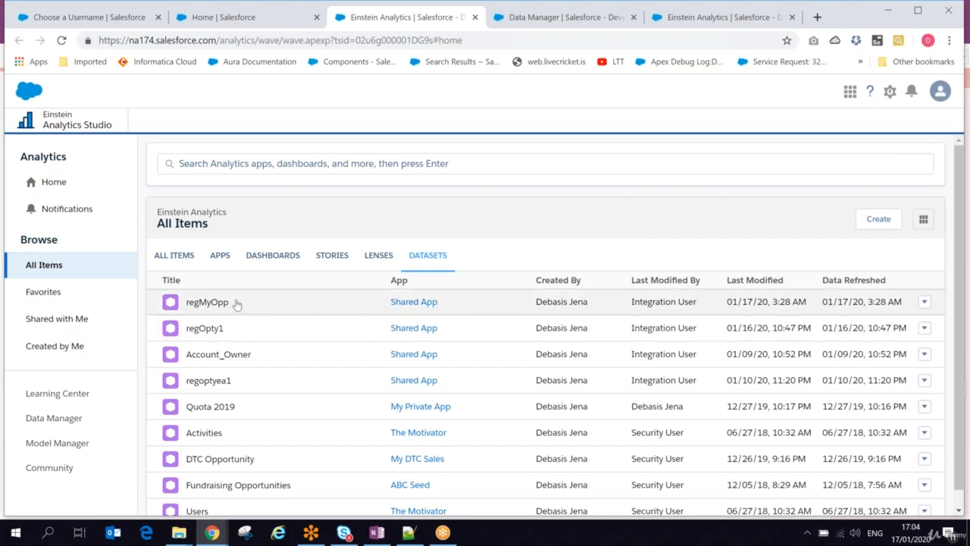
Create a recipe named regMyoppRecipe from the regMyOpp dataset.
left_click(925, 302)
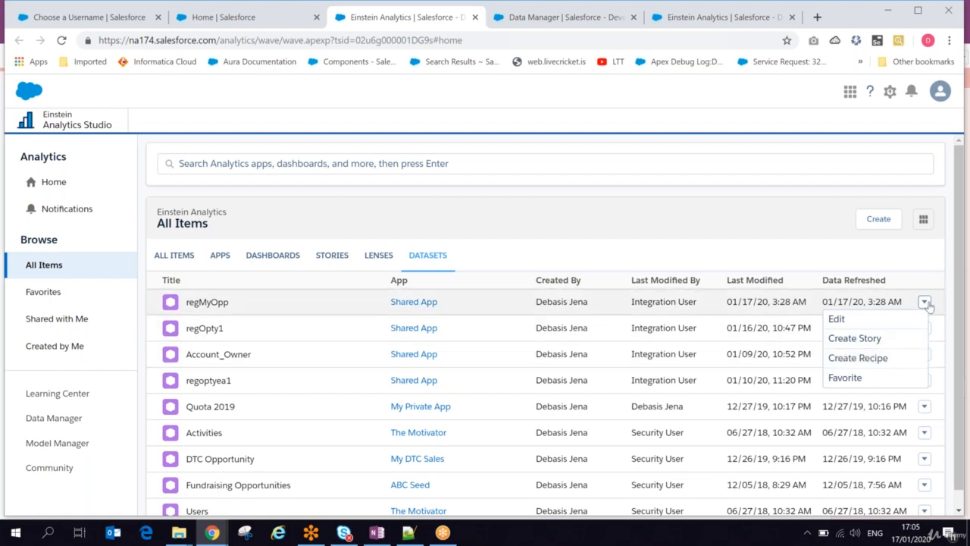
left_click(855, 361)
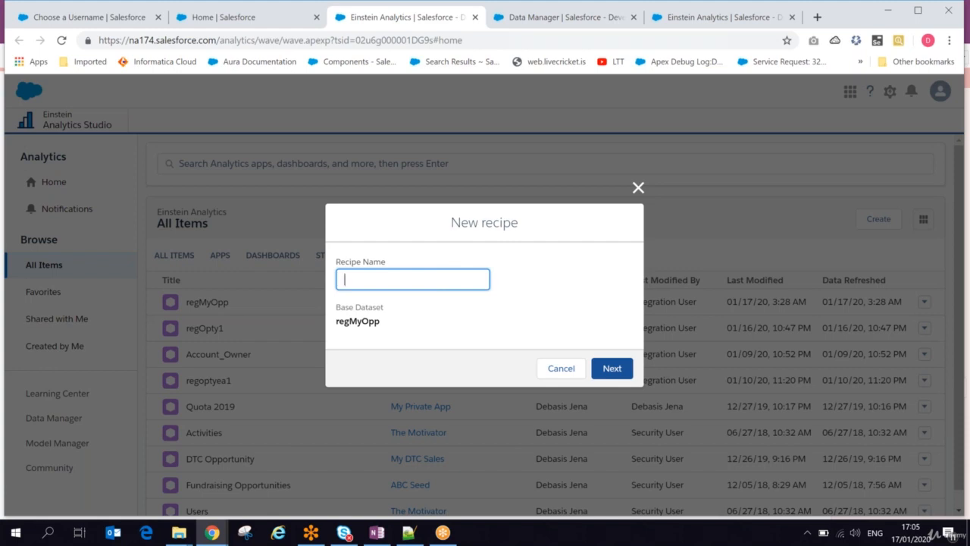
type("regMyoppRecipe")
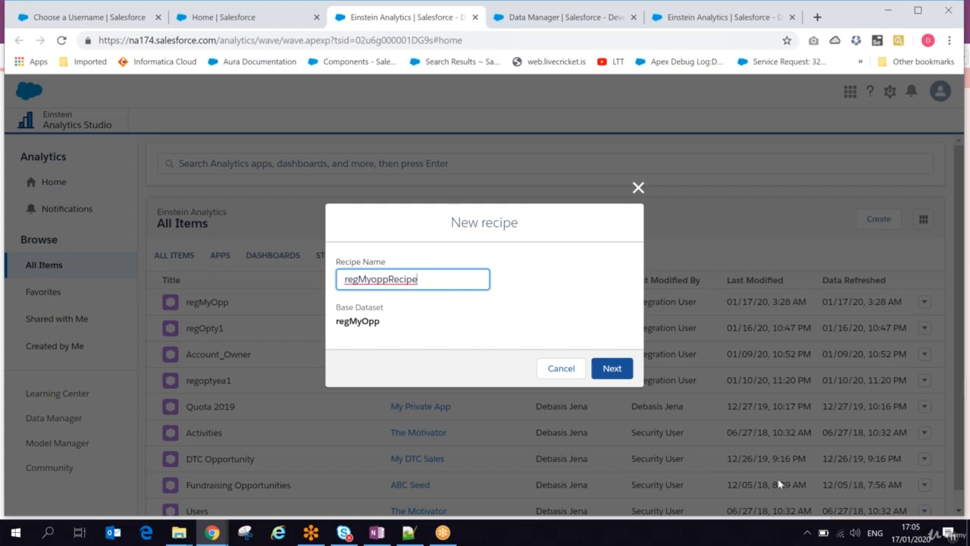
left_click(618, 374)
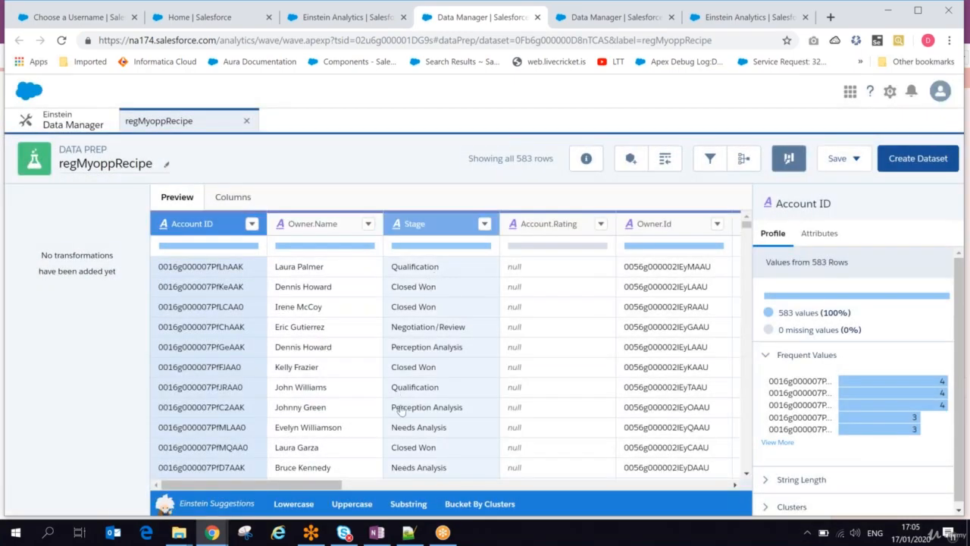
Switch to OneNote and add three blank lines below the recipe definition.
left_click(409, 534)
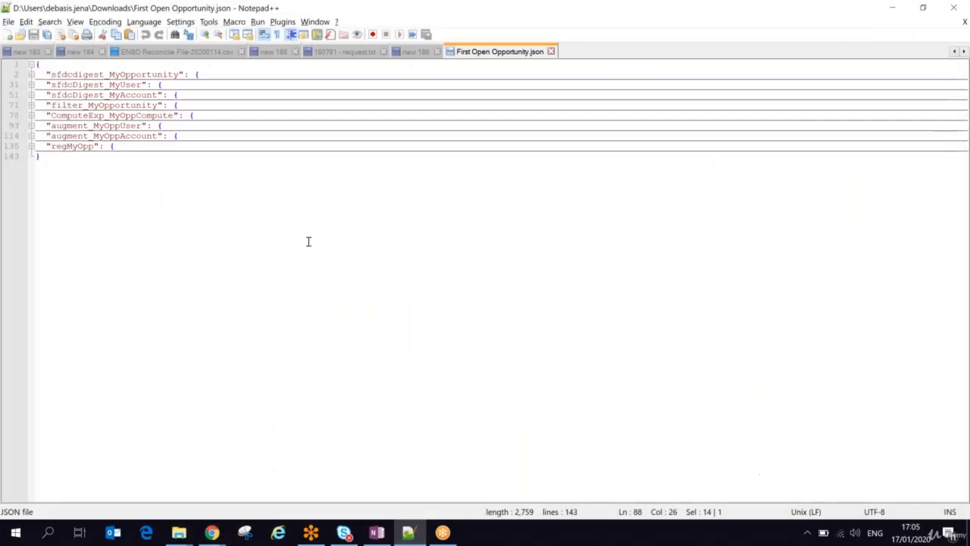
left_click(377, 534)
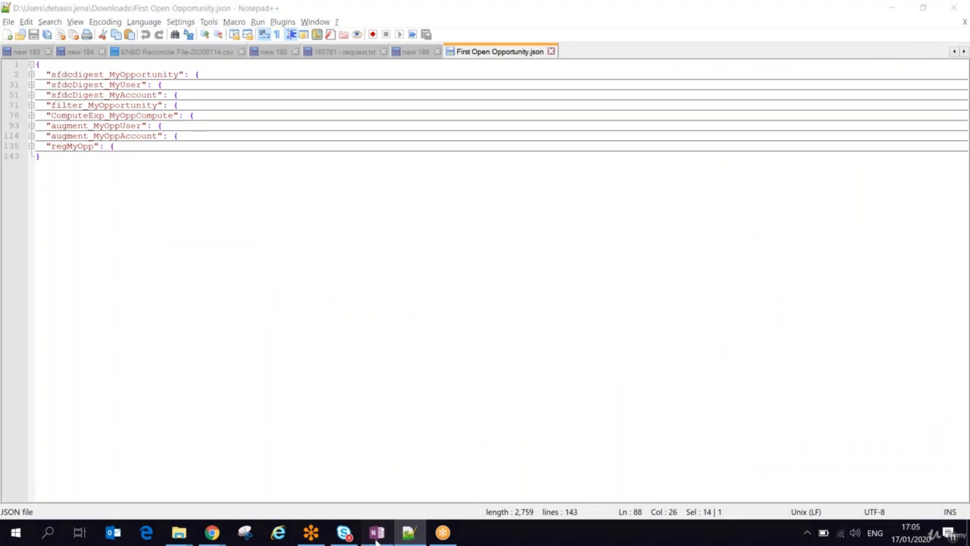
left_click(426, 187)
key("Return")
key("Return")
key("Return")
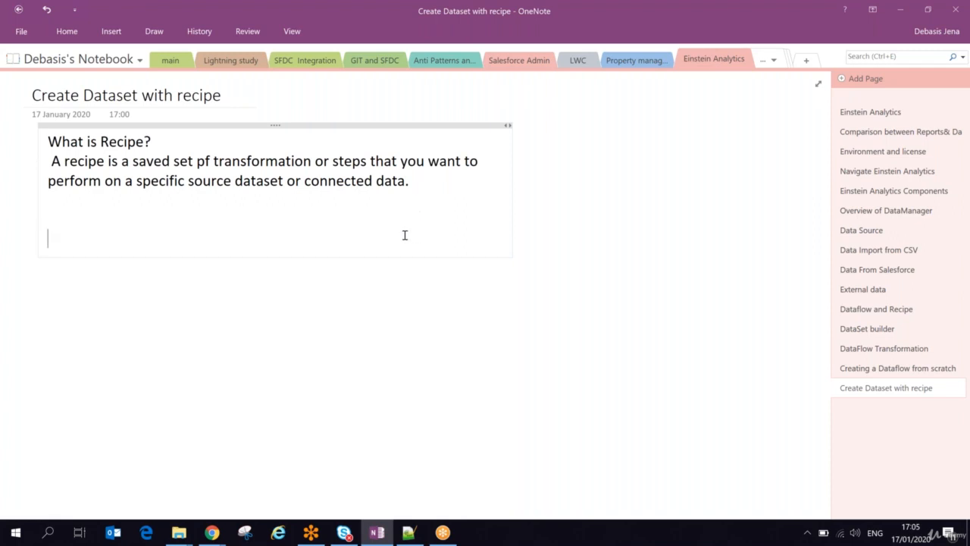
Switch to Chrome, examine the list of columns in regMyoppRecipe and return to the data preview.
key("alt+Tab")
key("alt+Tab")
key("alt+Tab")
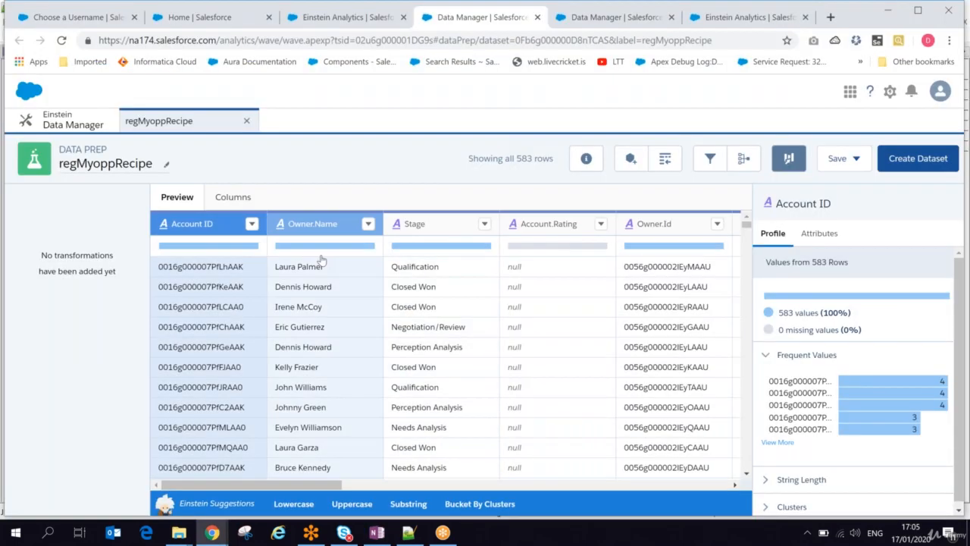
left_click(230, 199)
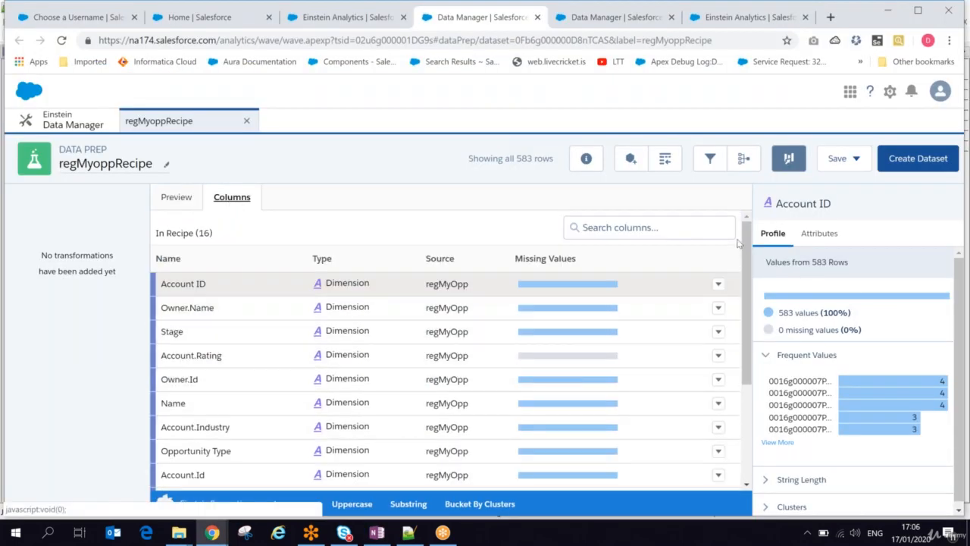
scroll(748, 249, "down", 2)
scroll(749, 249, "up", 2)
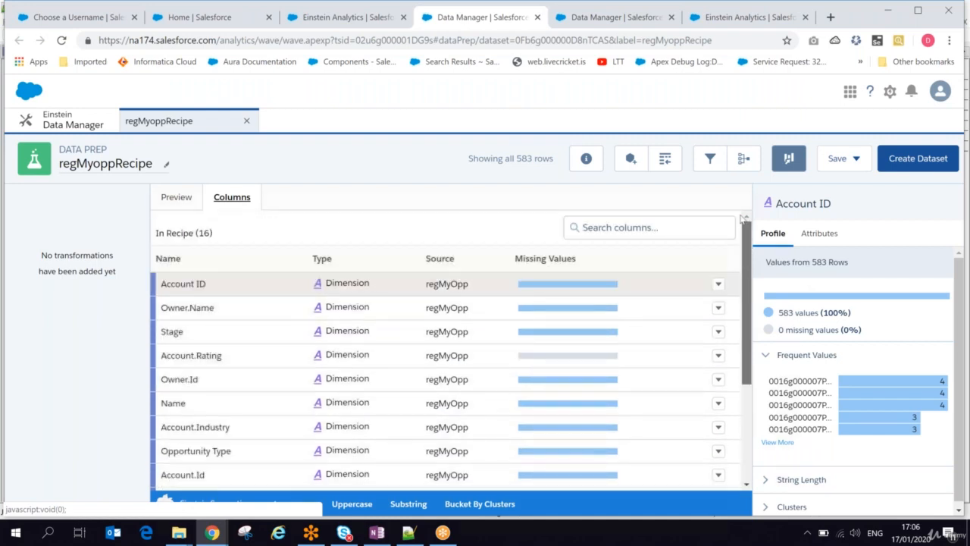
left_click(177, 196)
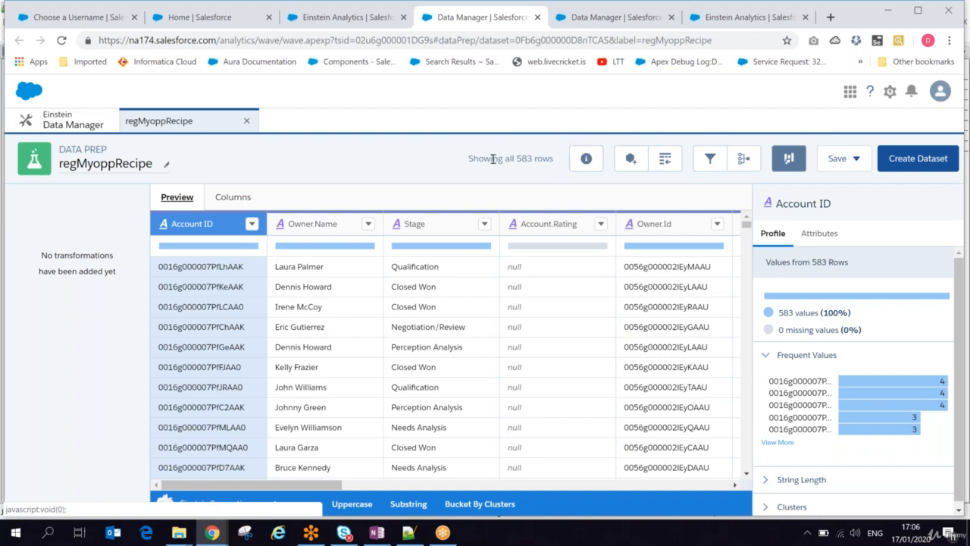
Check the row count of regMyoppRecipe and show the recipe's metadata.
left_click_drag(469, 159, 559, 159)
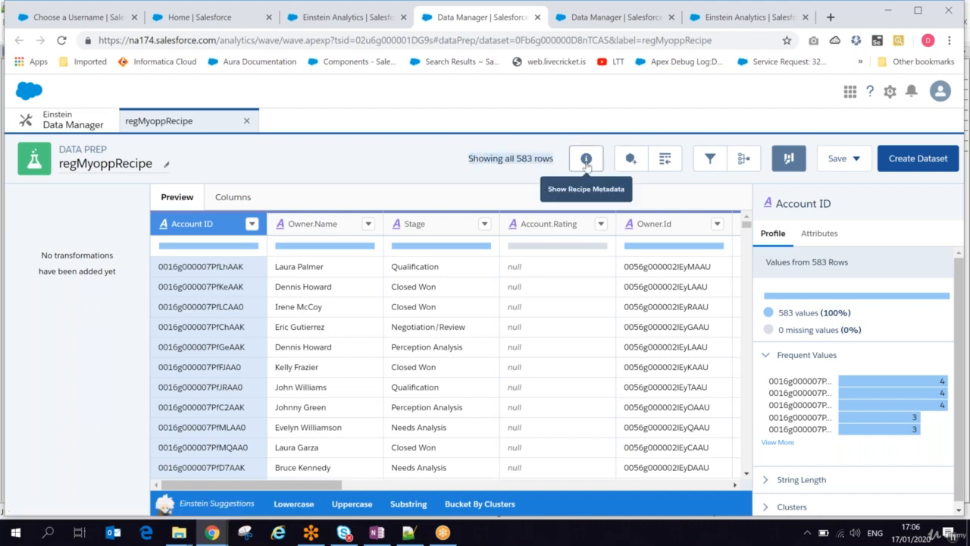
left_click(586, 165)
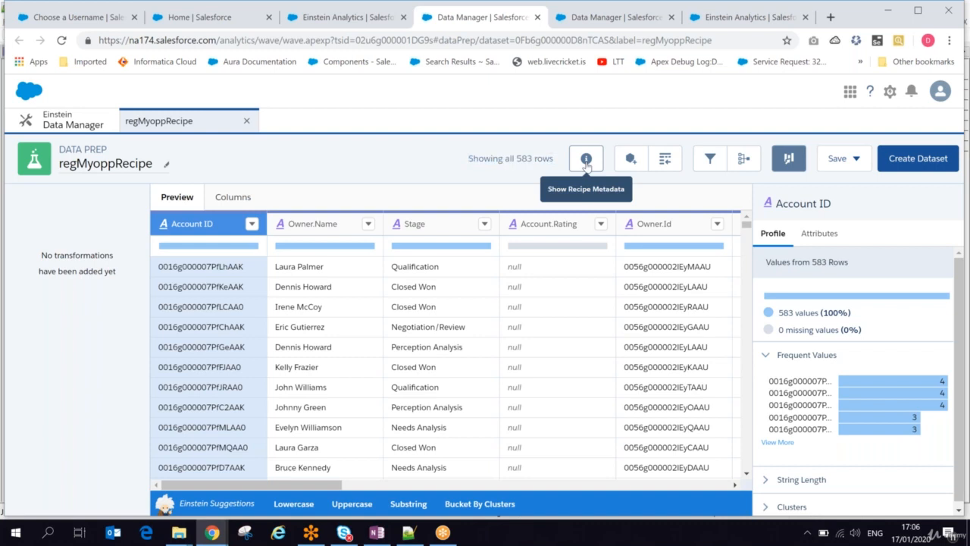
left_click(586, 162)
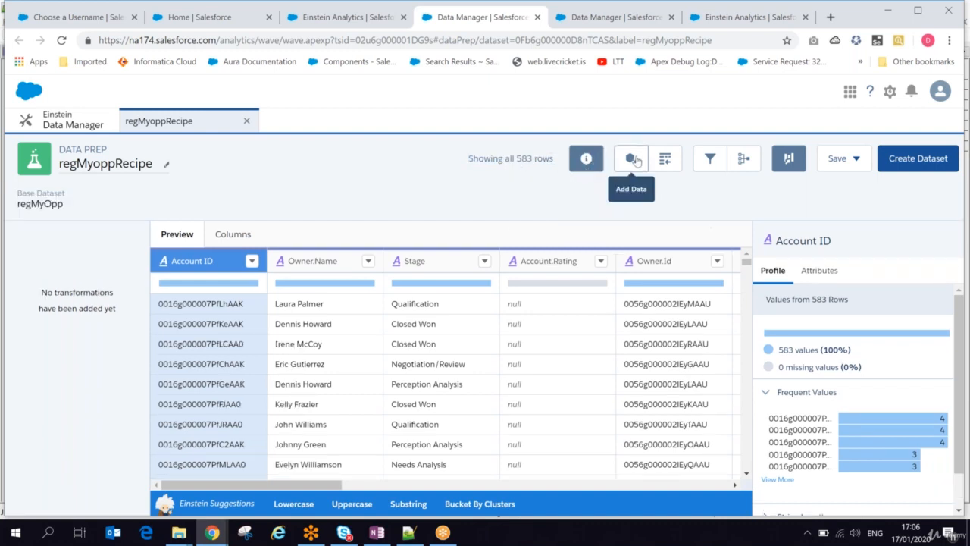
Look at the recipe's Add Filters dialog without adding a filter, and examine the remaining columns of the data preview.
left_click(709, 159)
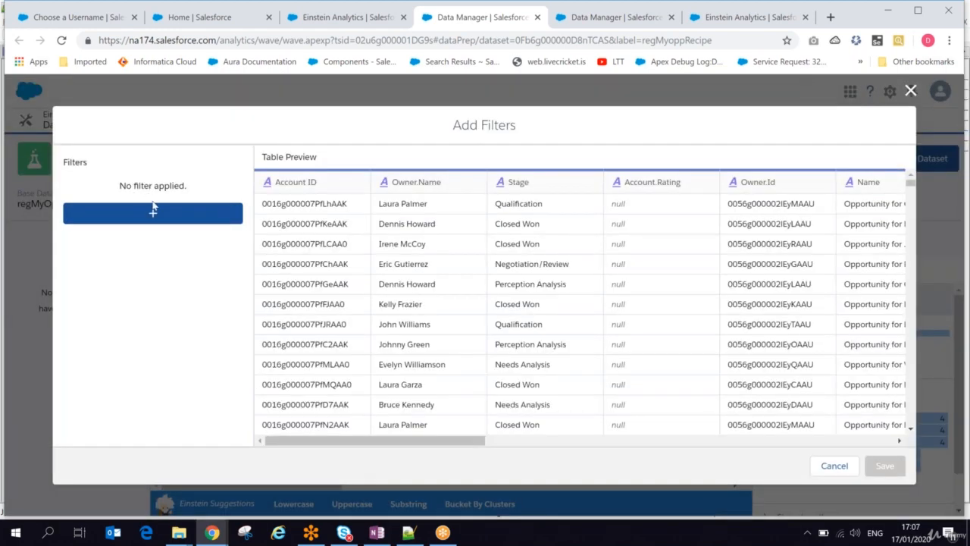
left_click(833, 465)
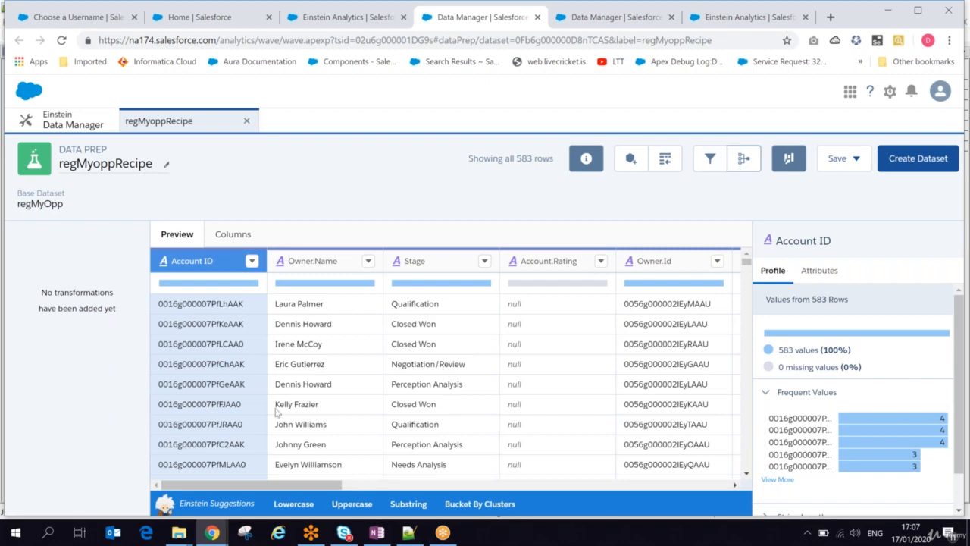
left_click_drag(281, 489, 680, 453)
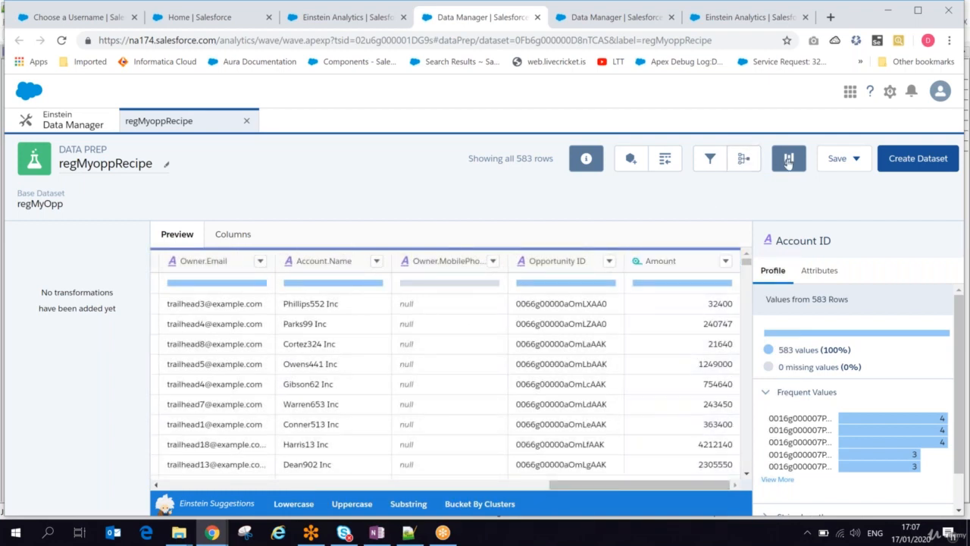
Look at the recipe's save options, then switch to OneNote and add the lines "Add Data" and "Append data" below the recipe definition.
left_click(864, 163)
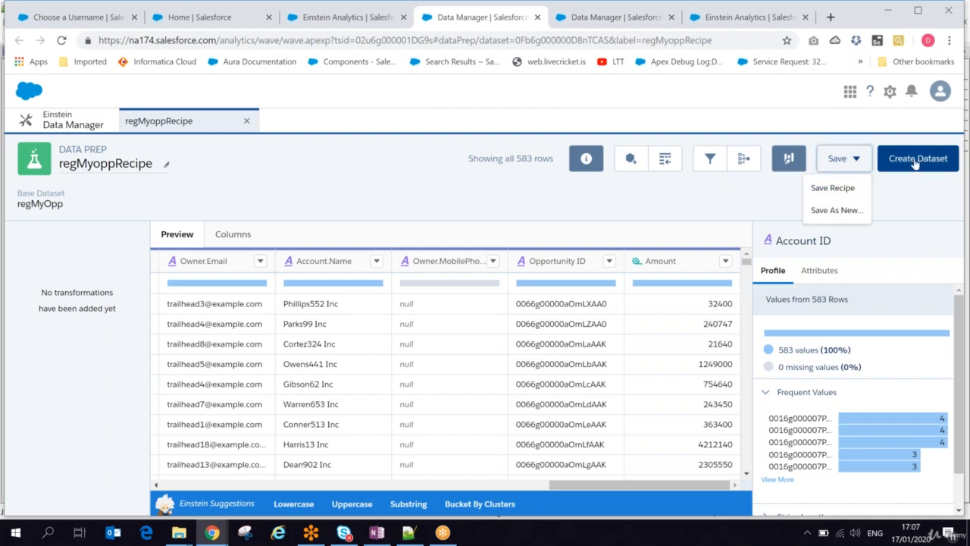
left_click(374, 534)
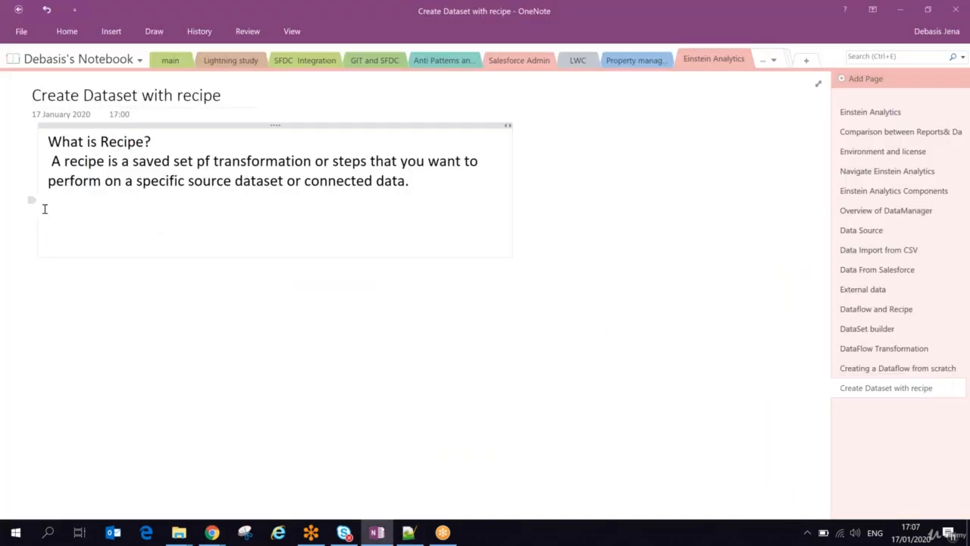
left_click(45, 210)
type("Add Data")
key("Return")
type("Append da")
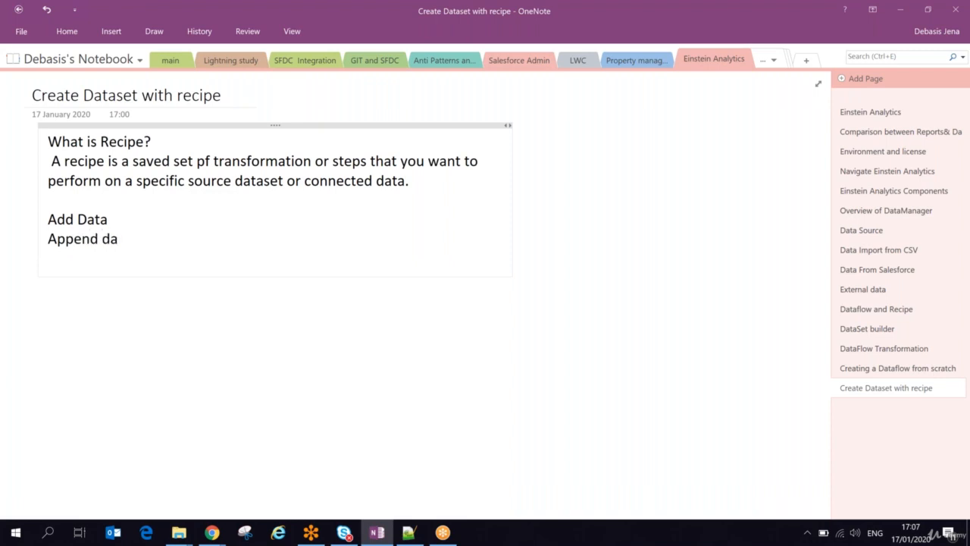
type("ta")
Switch to Chrome, start adding data to the recipe from the Account_Owner dataset, and review the columns to include.
key("alt+Tab")
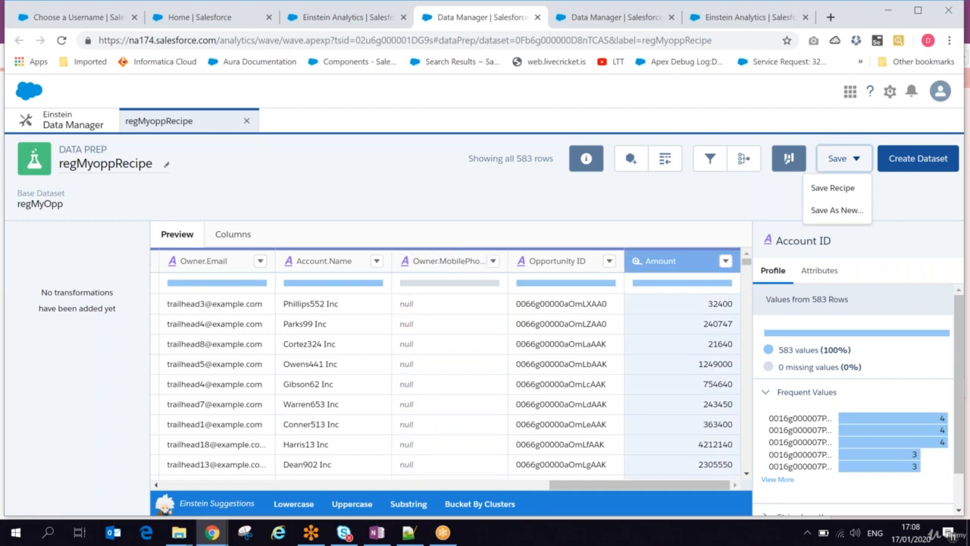
left_click(629, 161)
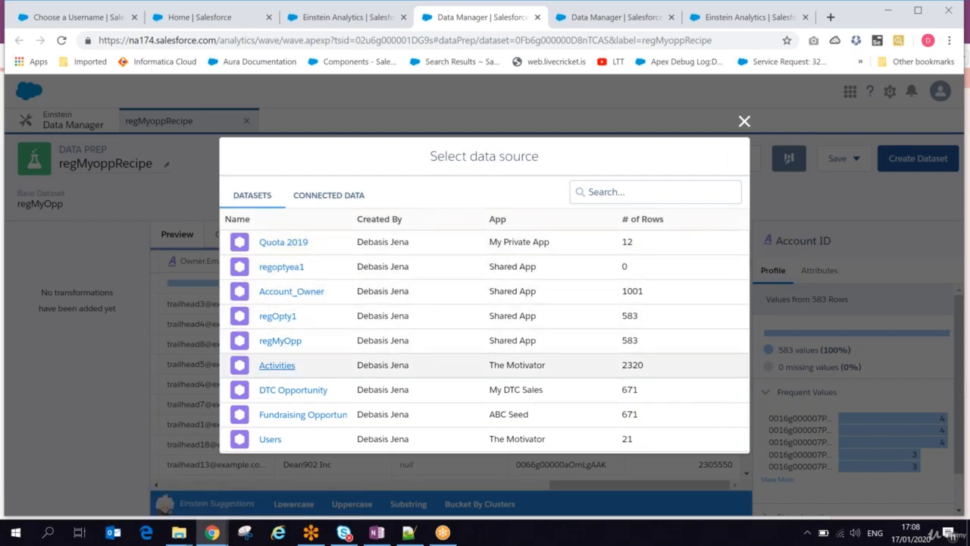
left_click(271, 292)
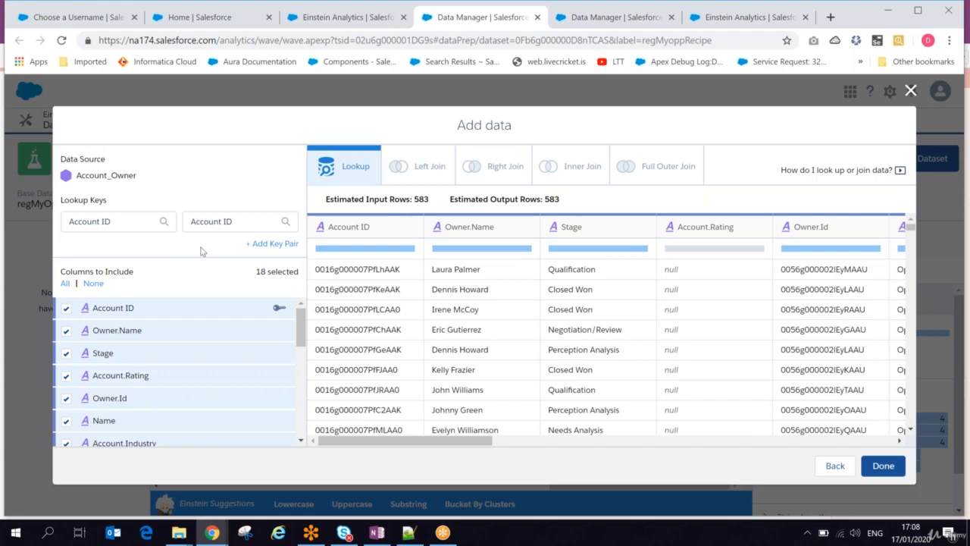
scroll(300, 326, "down", 2)
scroll(301, 300, "up", 2)
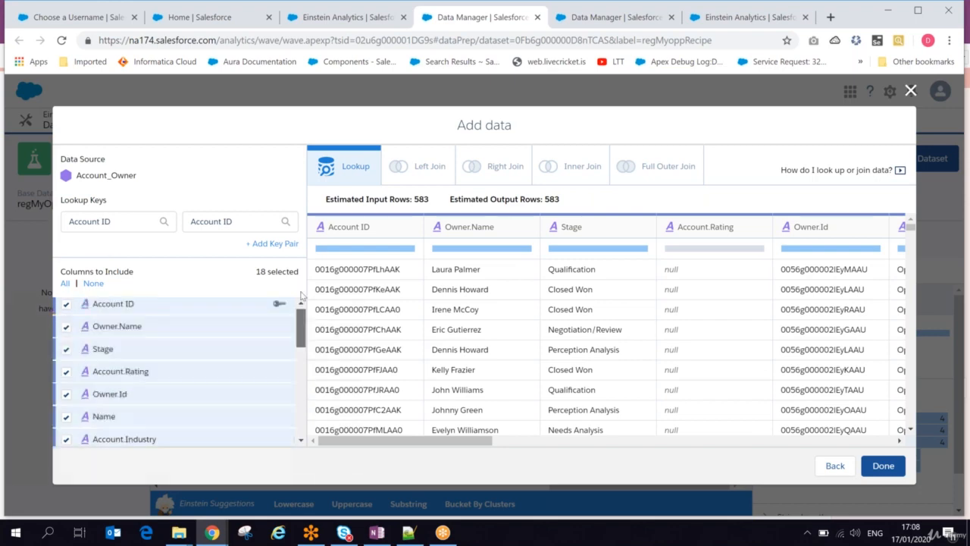
Compare the available join types and add the Account_Owner data with a Full Outer Join on Account ID.
left_click(430, 169)
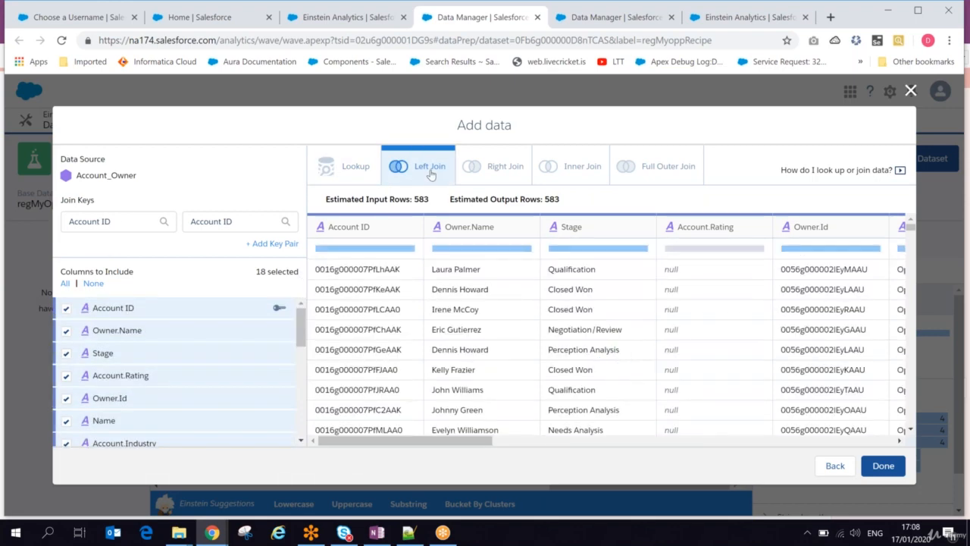
left_click(500, 166)
left_click(570, 168)
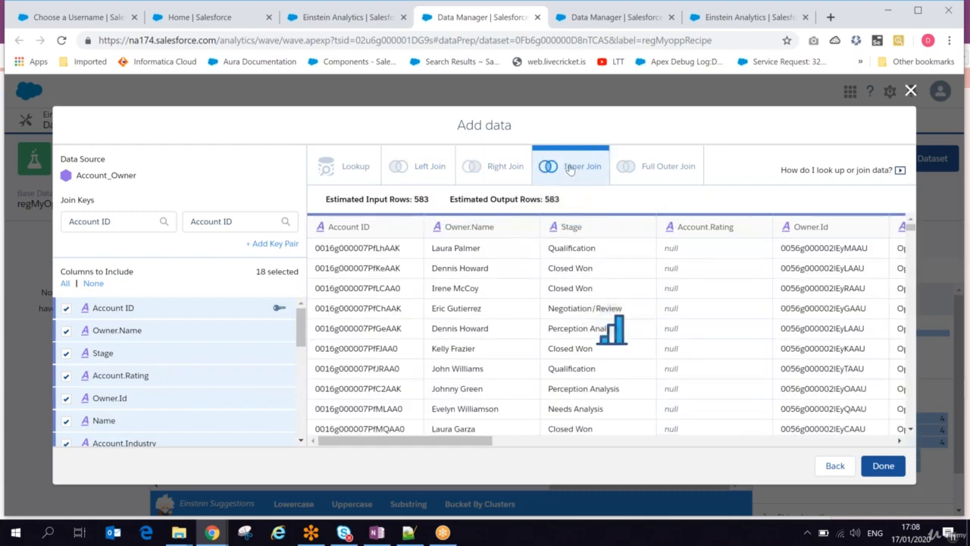
left_click(653, 167)
left_click(575, 167)
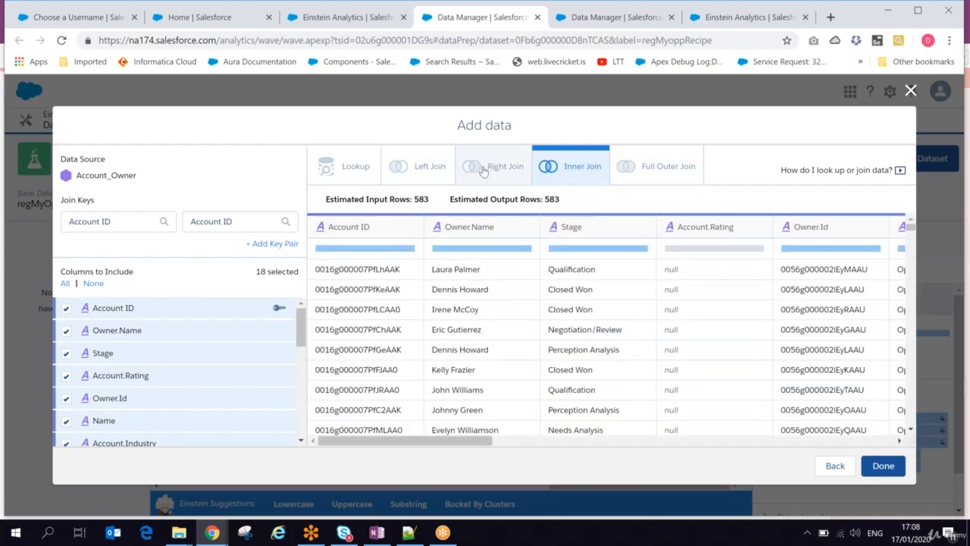
left_click(483, 171)
left_click(628, 167)
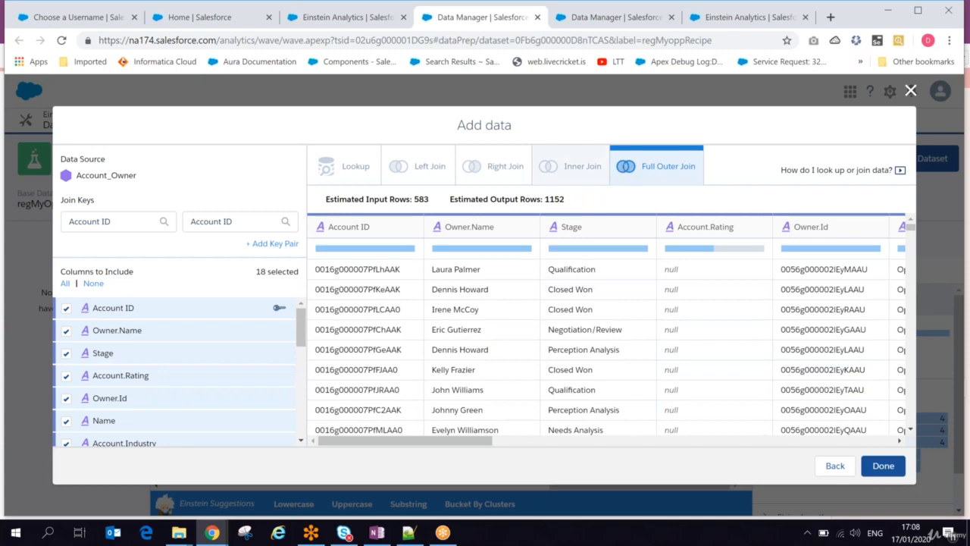
left_click(884, 467)
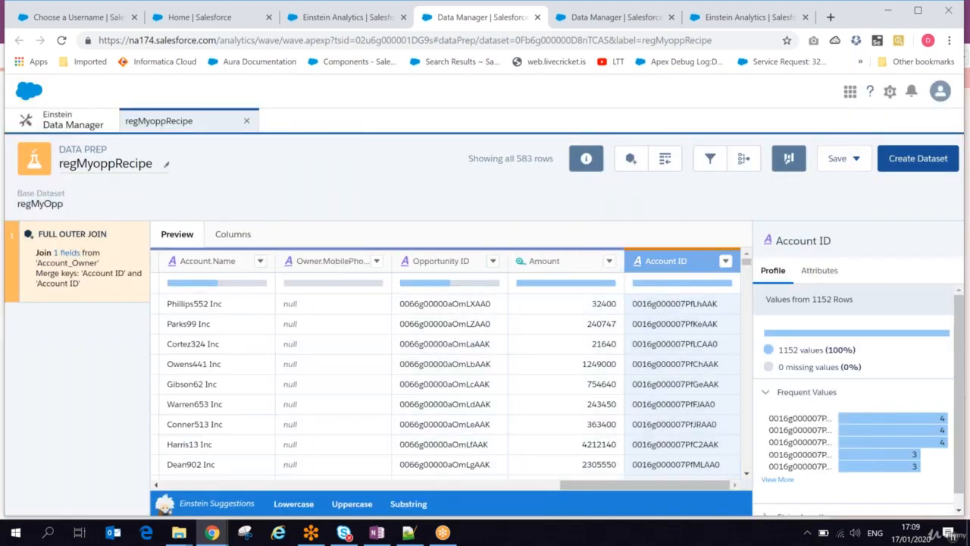
Add the unused OwnerId.LastName column from Account_Owner to the recipe and check it in the data preview.
left_click_drag(602, 487, 204, 486)
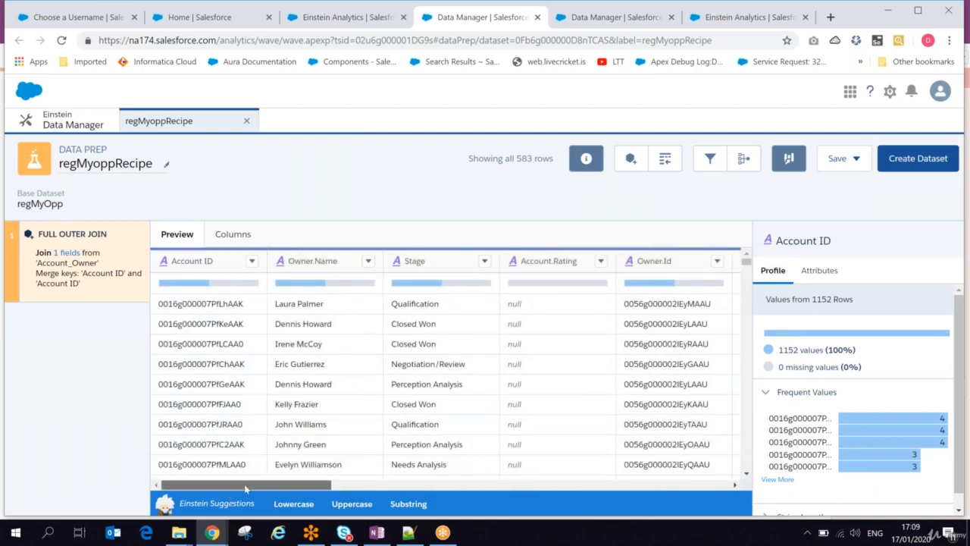
left_click_drag(231, 486, 682, 477)
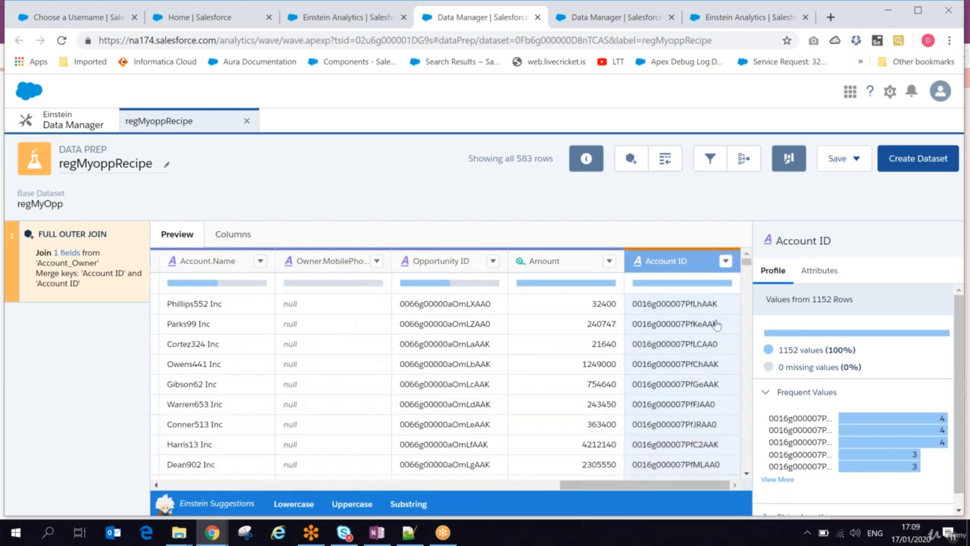
left_click(225, 235)
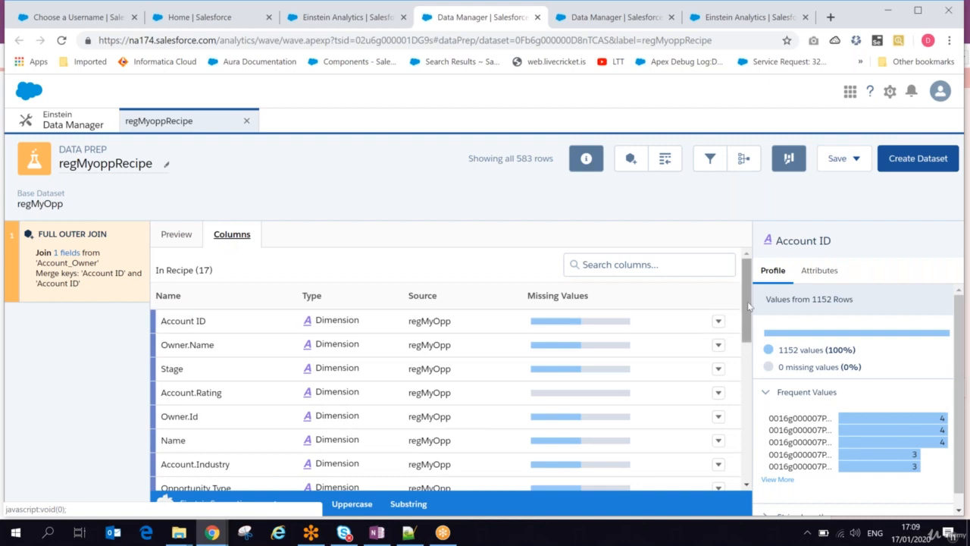
left_click_drag(748, 310, 746, 477)
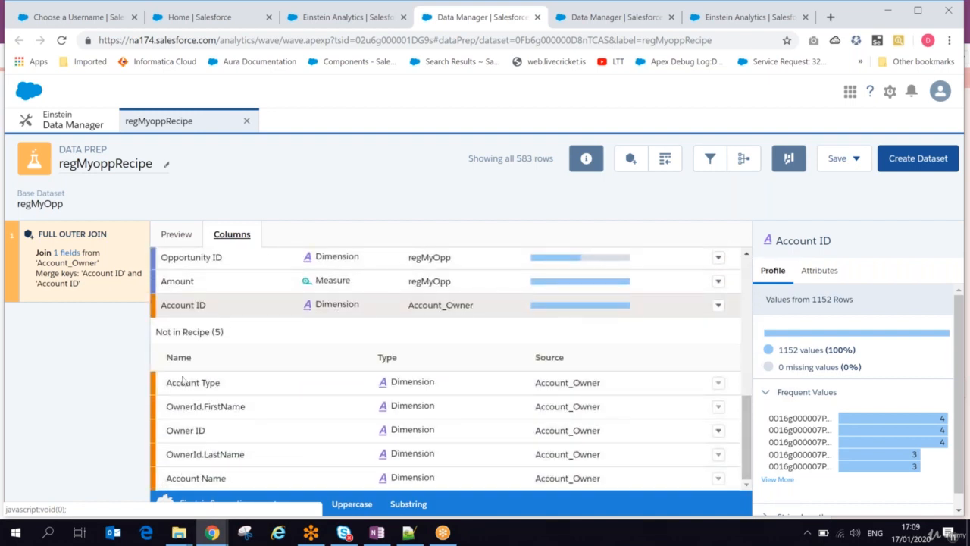
left_click(717, 382)
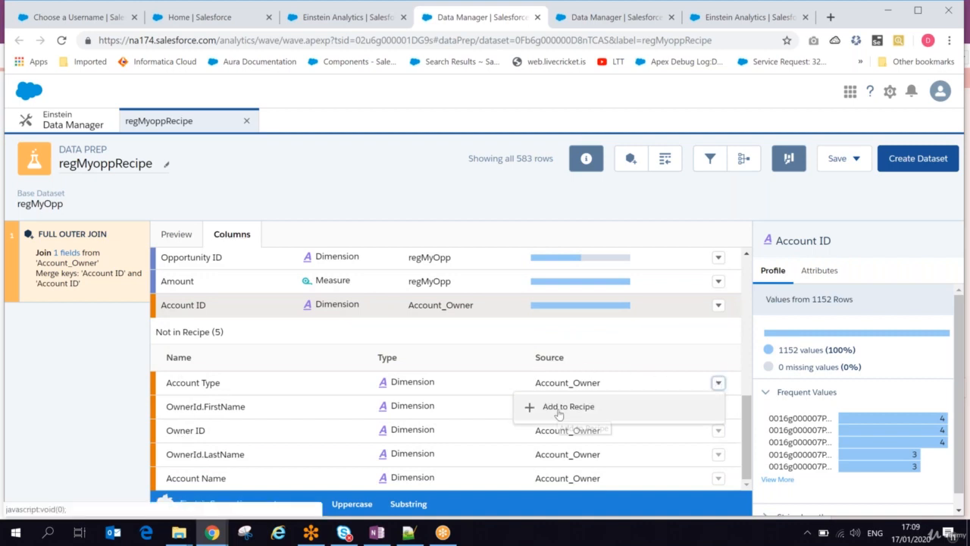
left_click(465, 342)
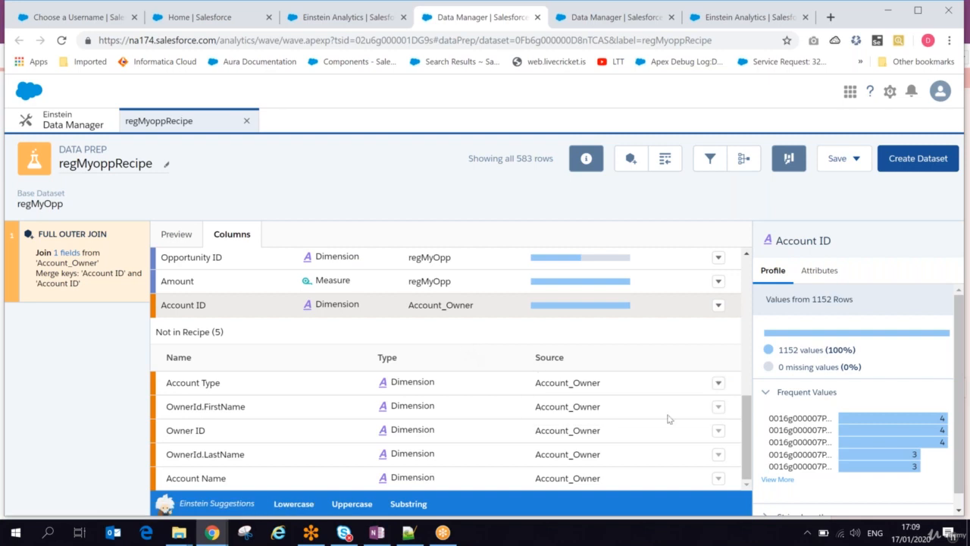
left_click(718, 454)
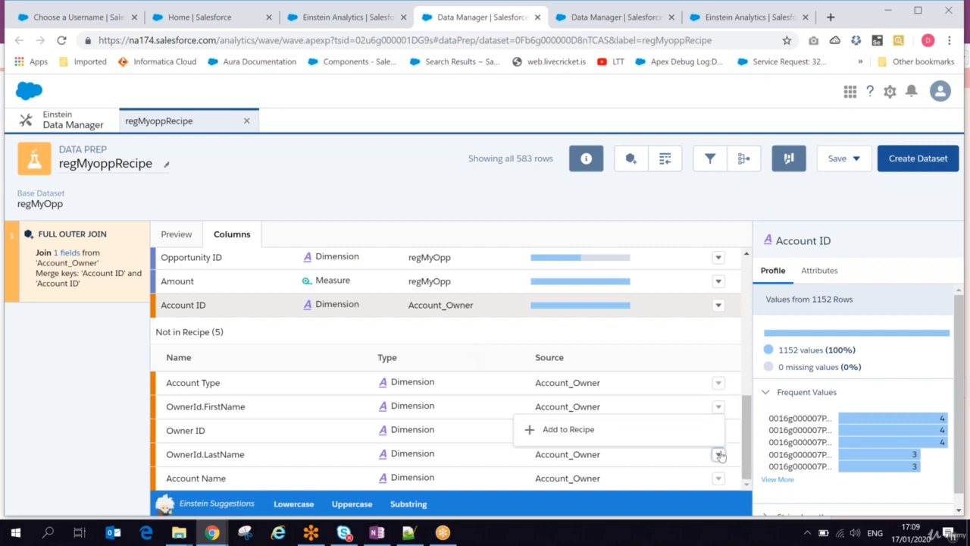
left_click(584, 430)
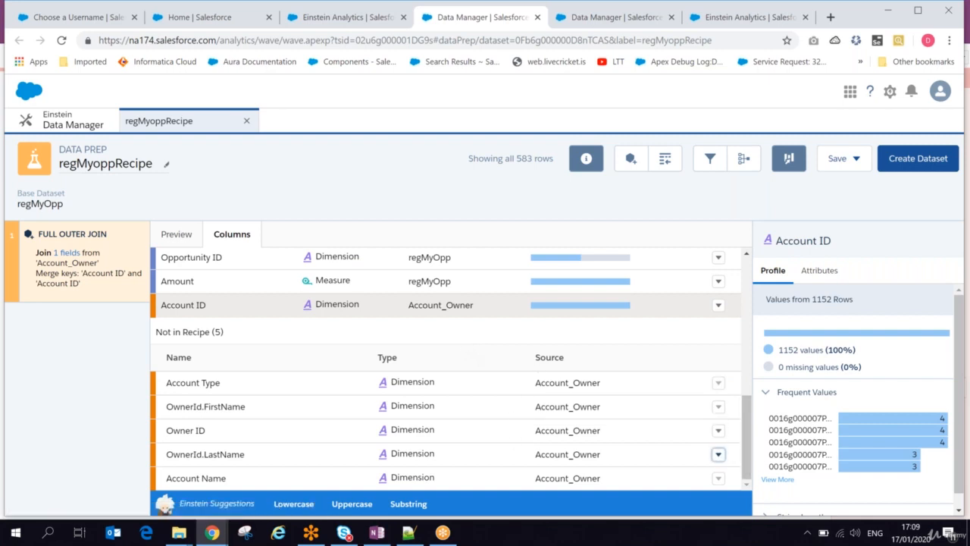
left_click(175, 236)
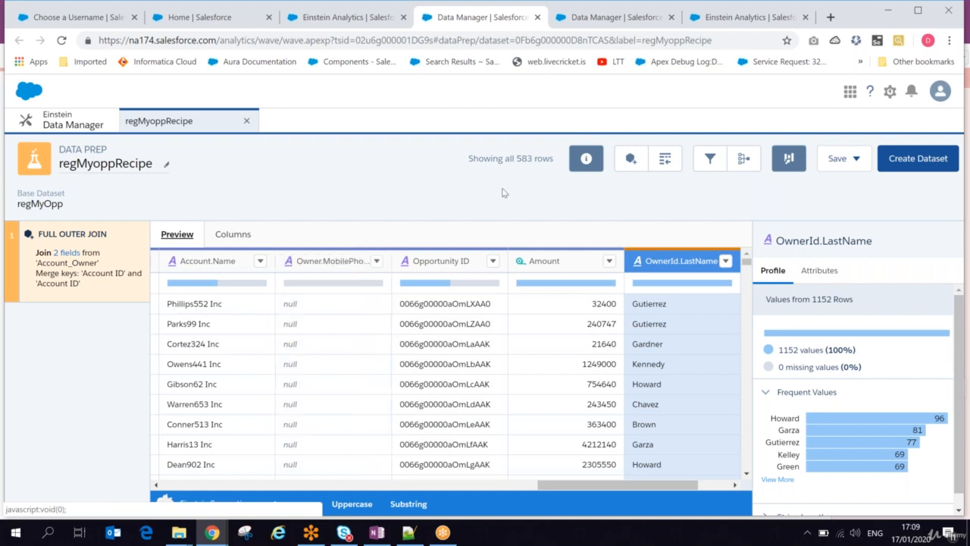
left_click_drag(516, 158, 542, 158)
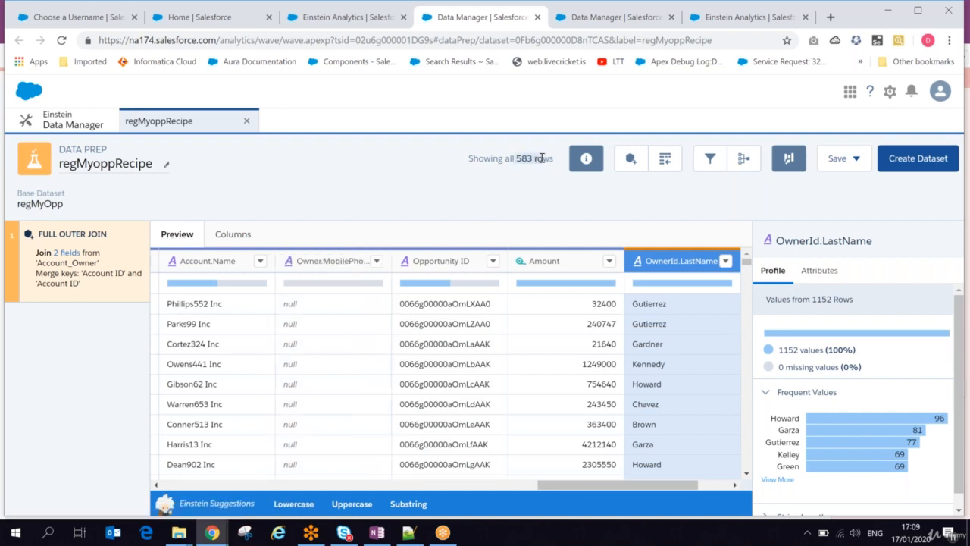
Append the rows of the Account_Owner dataset to the recipe, keeping the suggested field mapping.
left_click(664, 160)
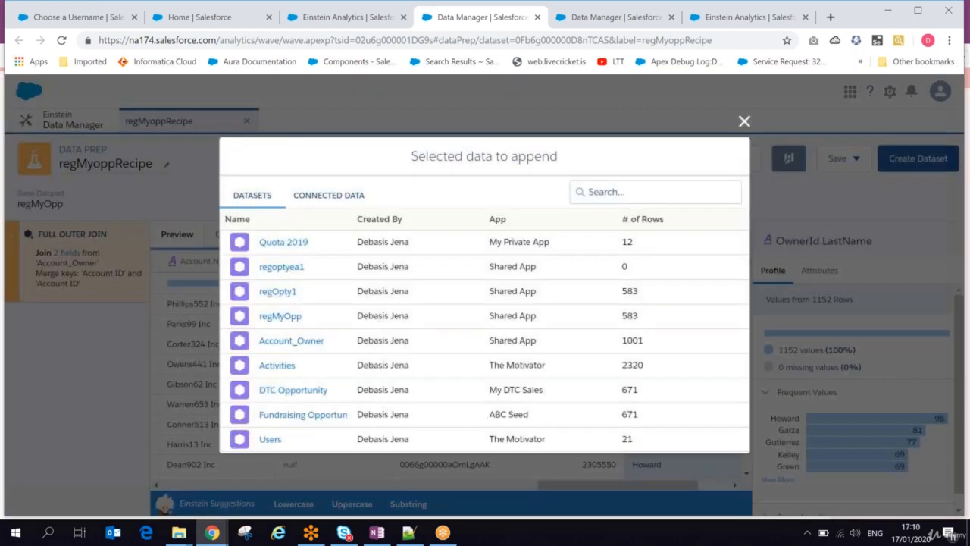
left_click(292, 342)
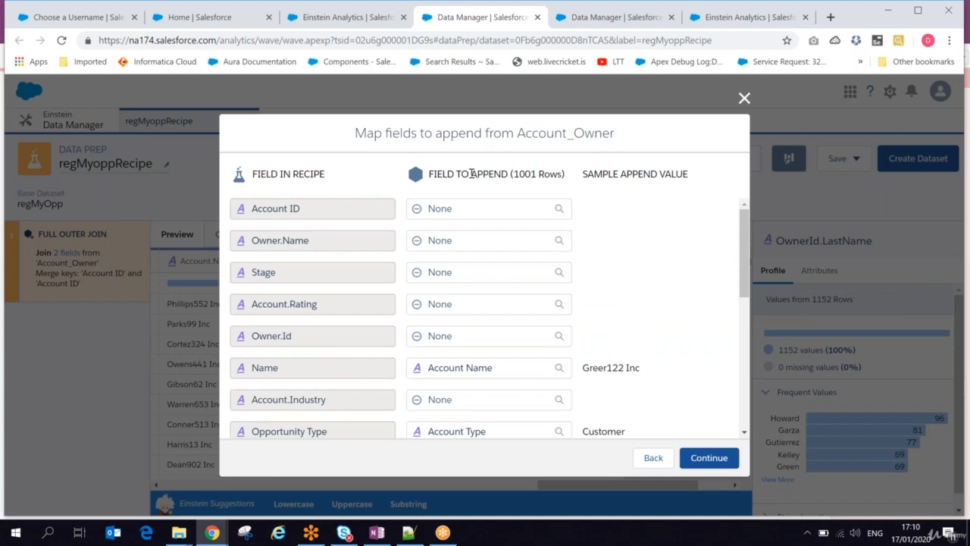
left_click_drag(471, 174, 556, 174)
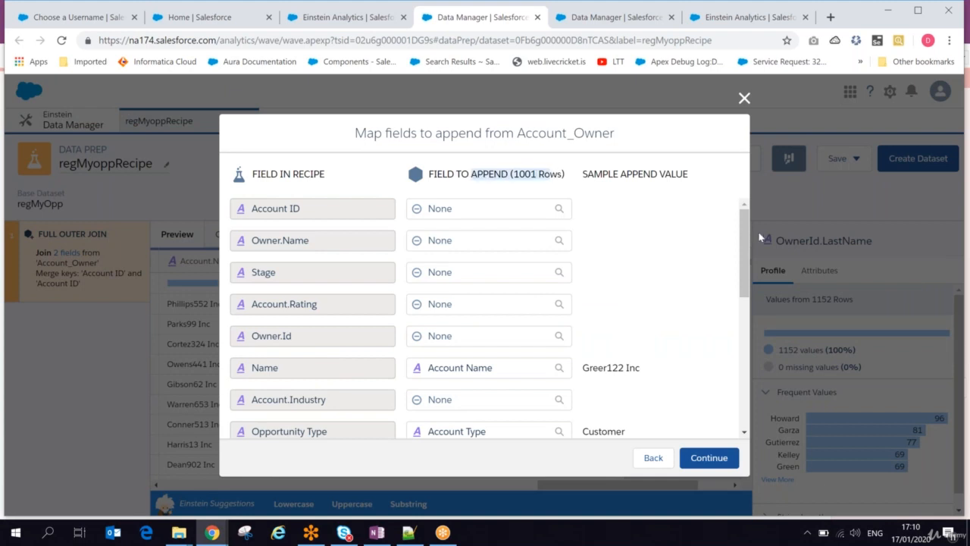
left_click_drag(745, 224, 740, 378)
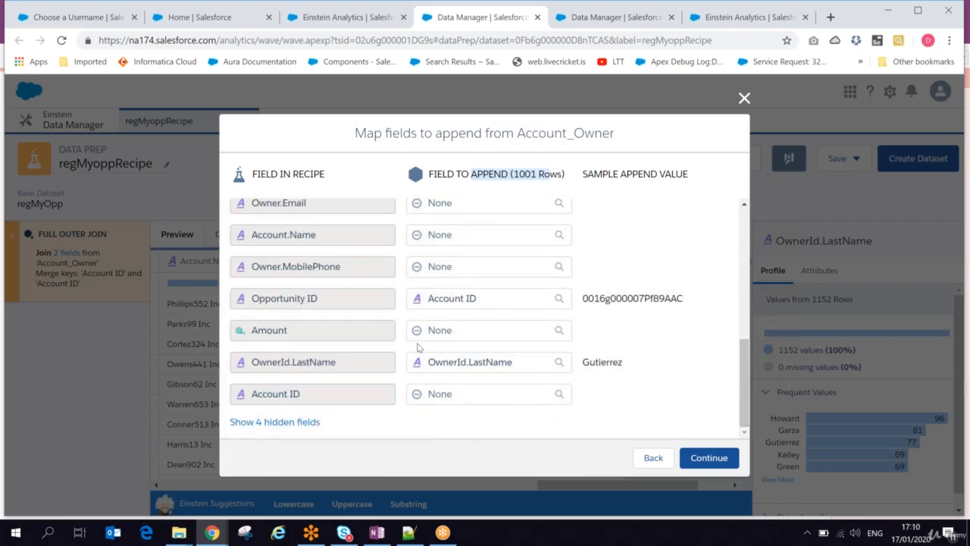
left_click(705, 458)
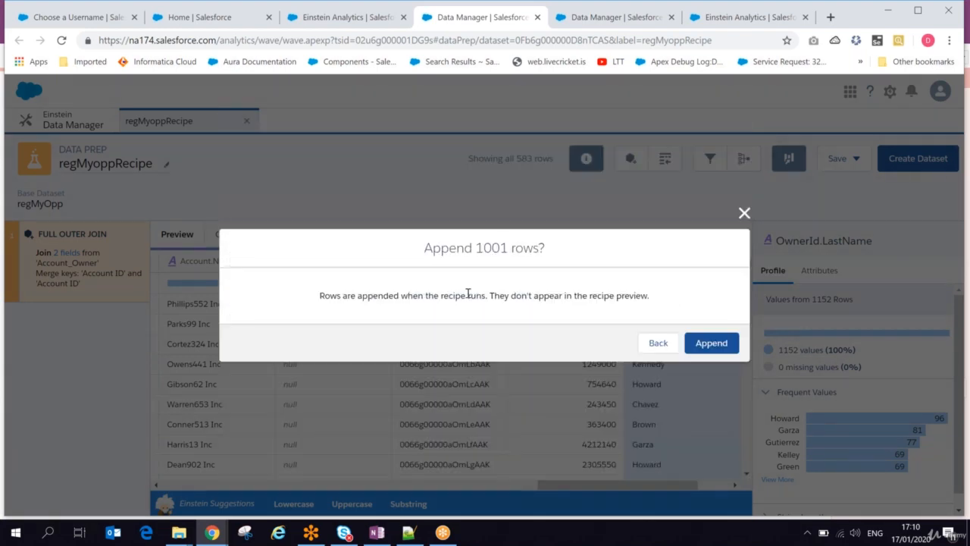
left_click(710, 345)
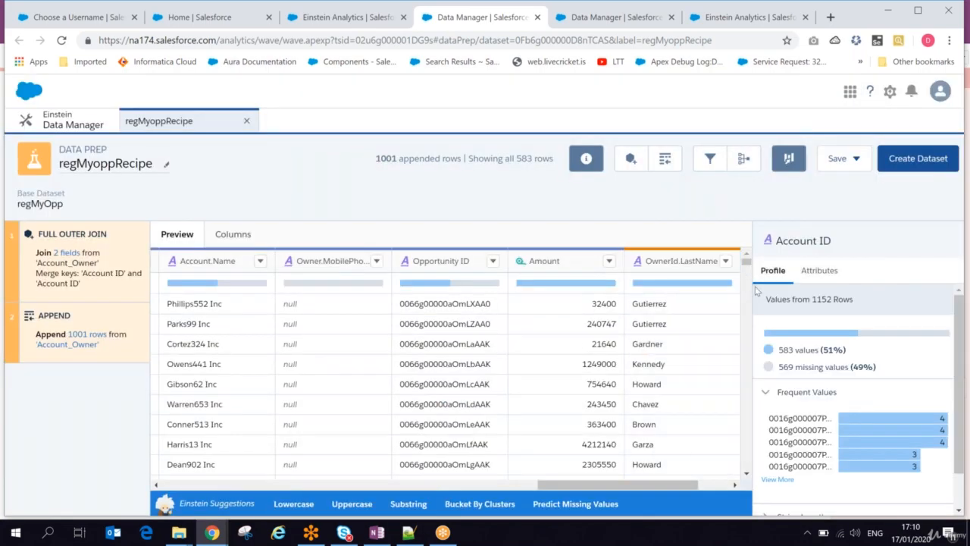
Check the appended row count and examine the last rows and the first columns of the data preview.
left_click_drag(462, 158, 437, 158)
left_click_drag(747, 263, 684, 489)
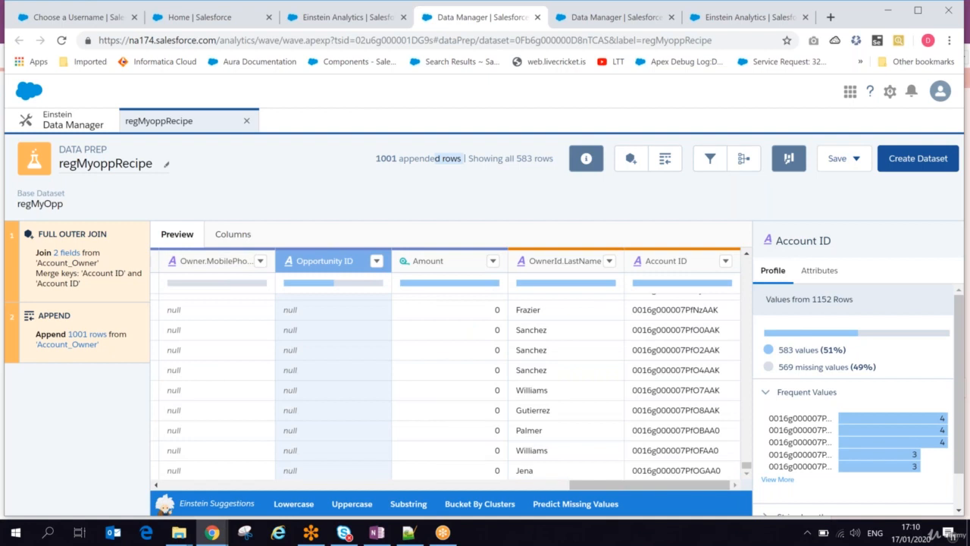
scroll(350, 470, "left", 5)
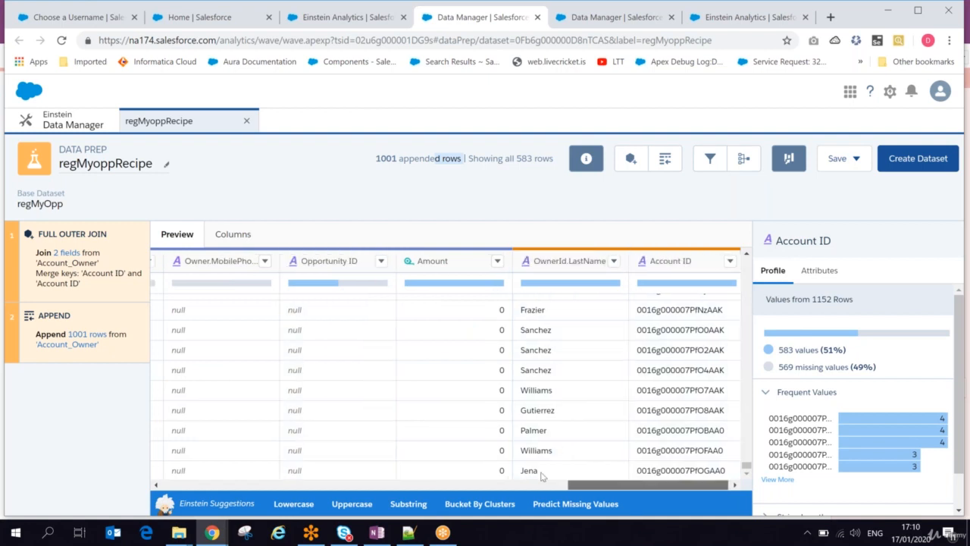
scroll(351, 470, "left", 5)
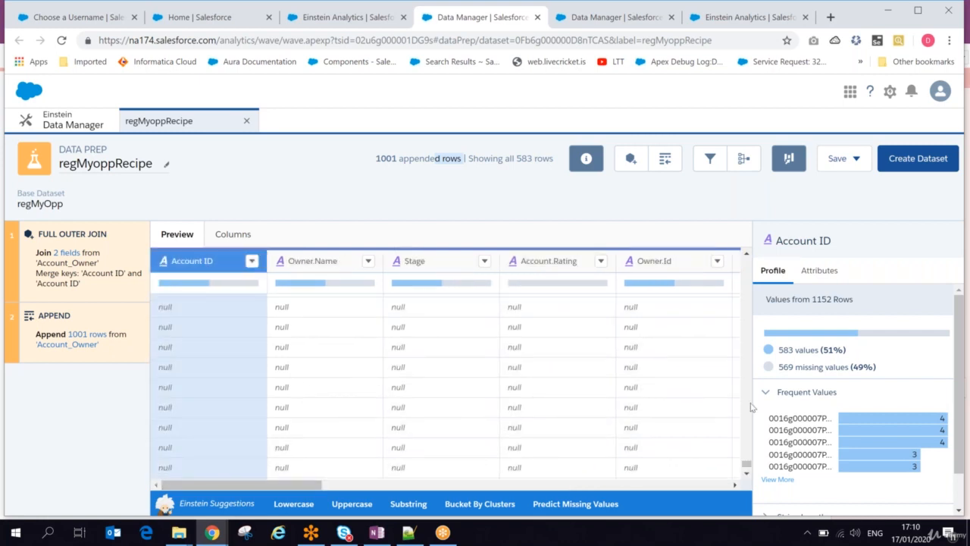
scroll(744, 273, "down", 3)
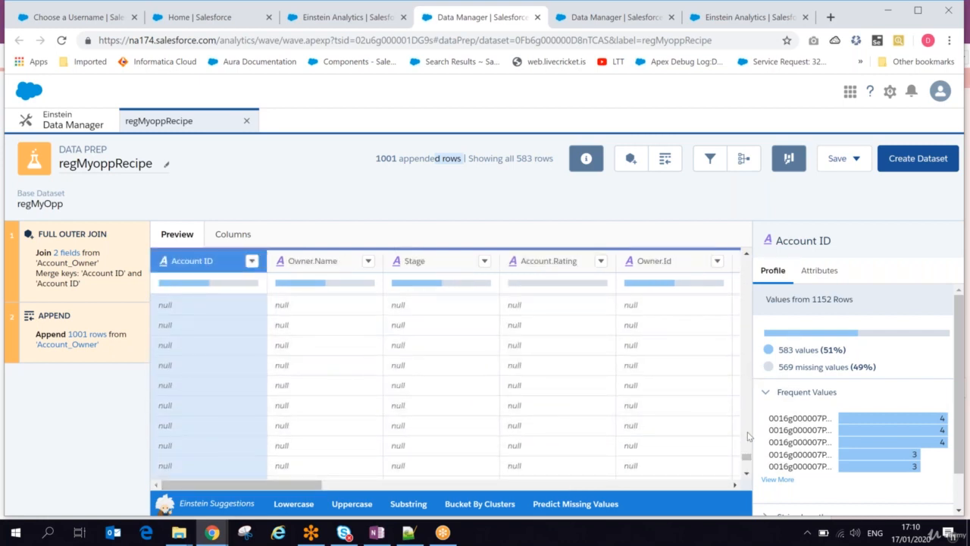
scroll(748, 413, "down", 3)
left_click_drag(746, 462, 745, 252)
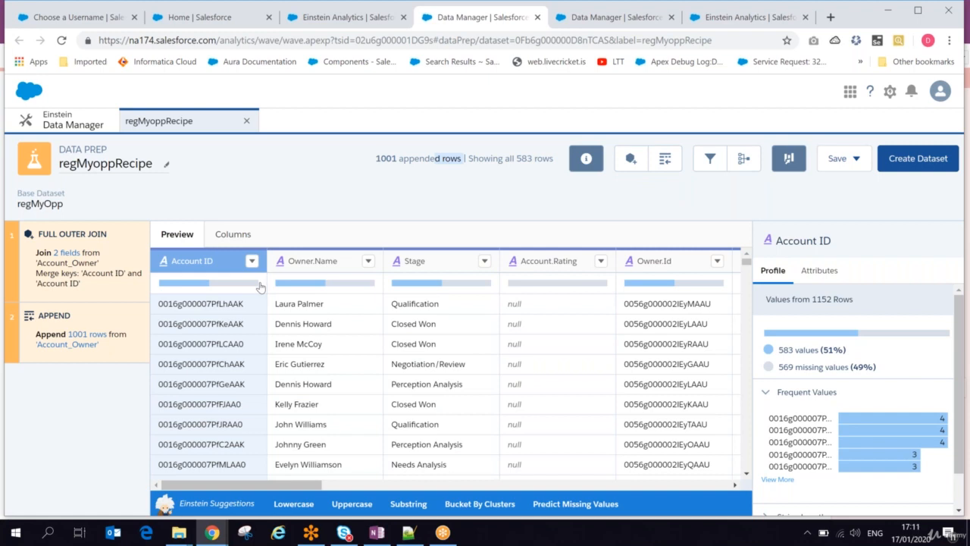
Add an Uppercase transformation for the Owner.Name column to the recipe.
left_click(368, 261)
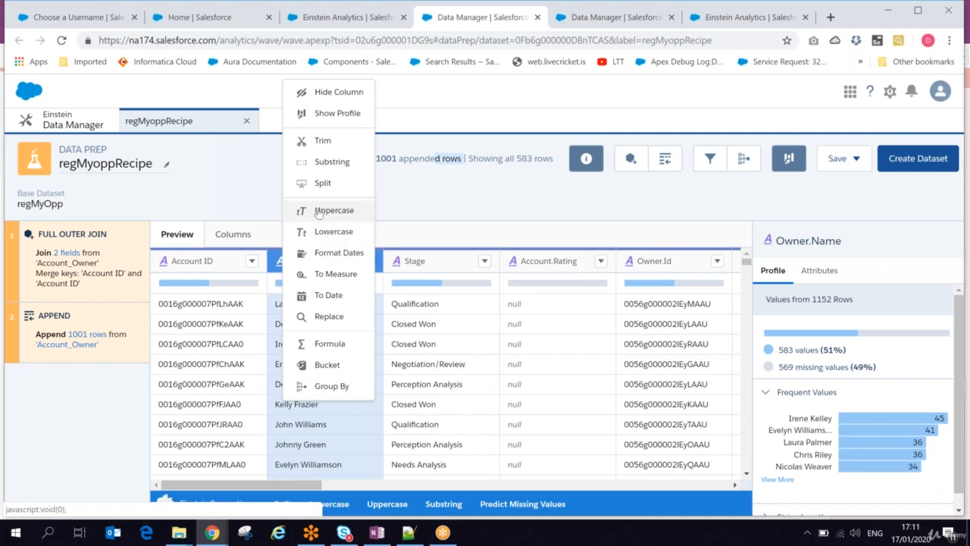
left_click(328, 211)
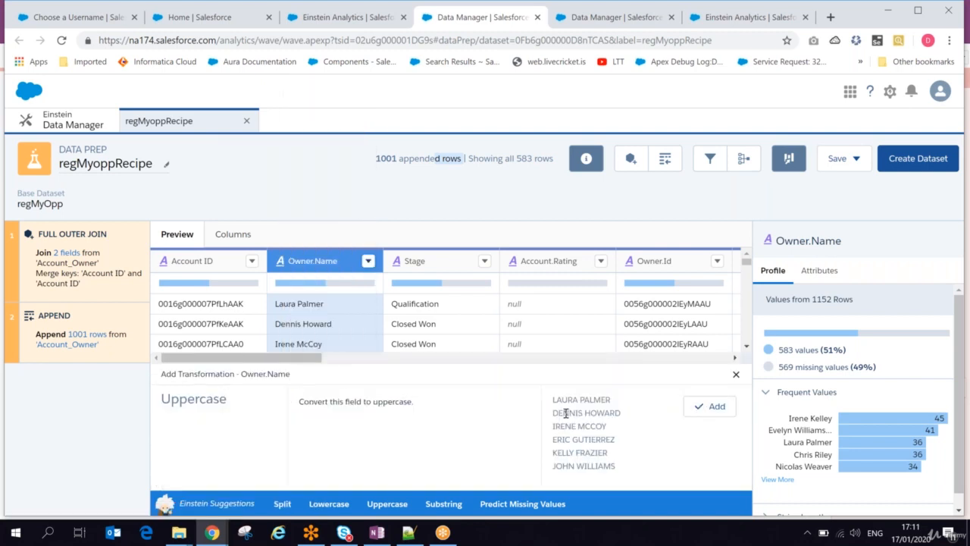
left_click(707, 408)
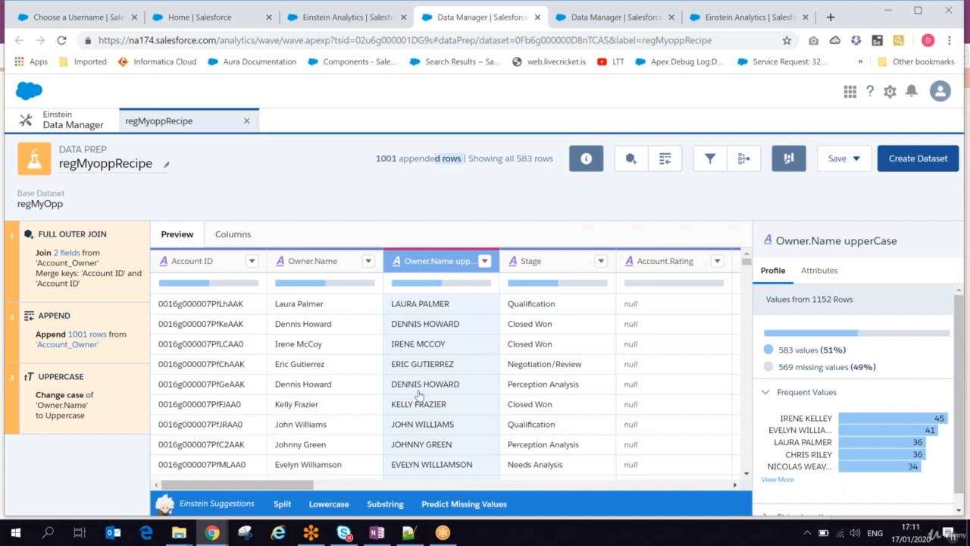
Add a Lowercase transformation for the Owner.Name column to the recipe.
left_click(369, 262)
left_click(334, 230)
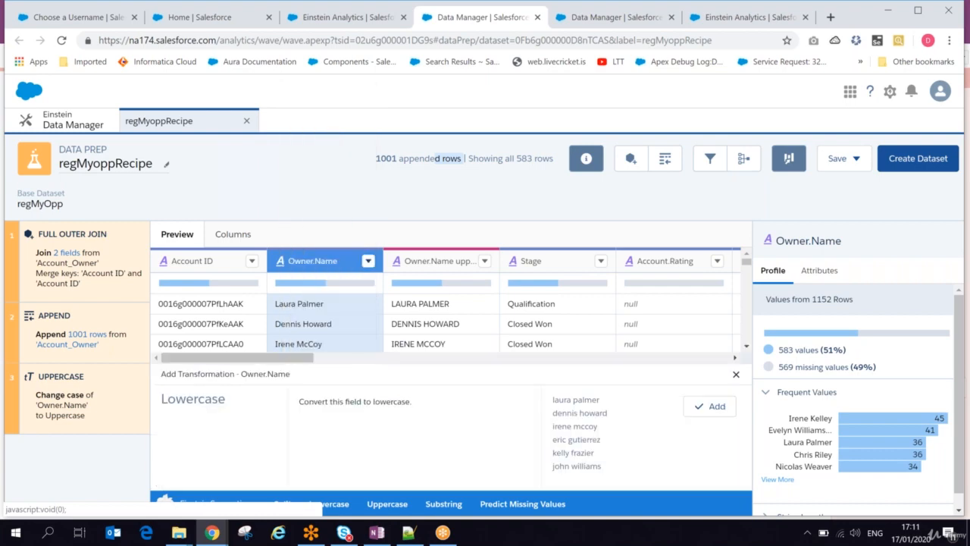
left_click(716, 407)
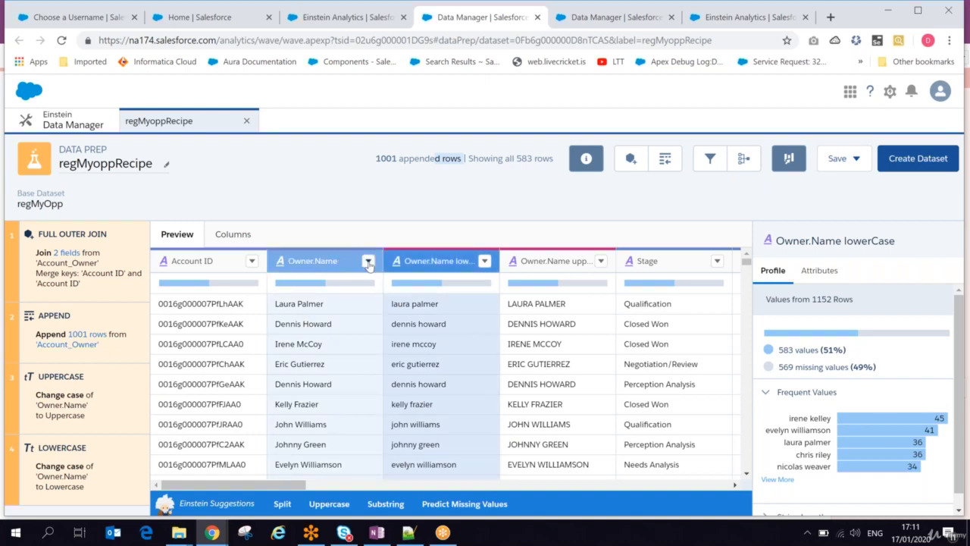
Switch to the OneNote page and correct the typo "pf" to "of" in the recipe definition.
left_click(370, 538)
left_click(145, 241)
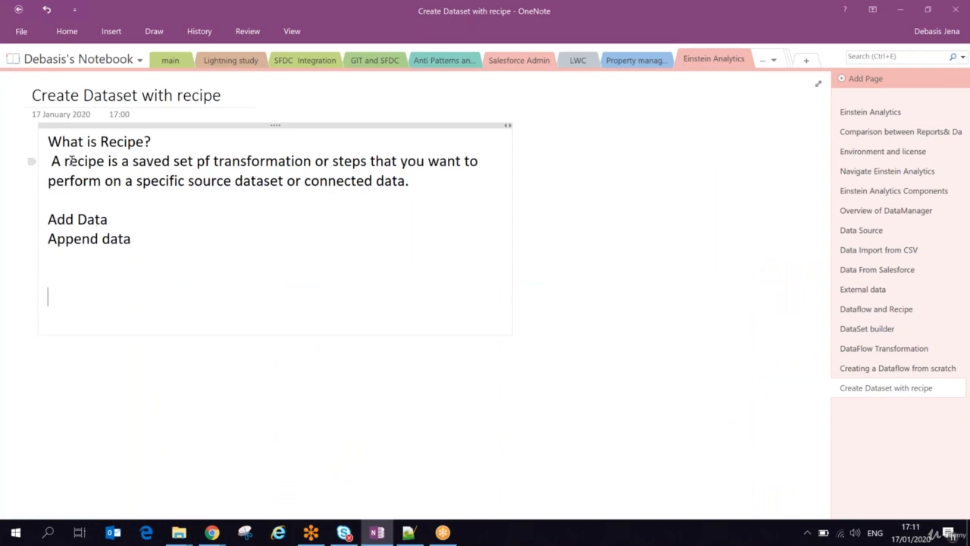
left_click_drag(68, 162, 224, 167)
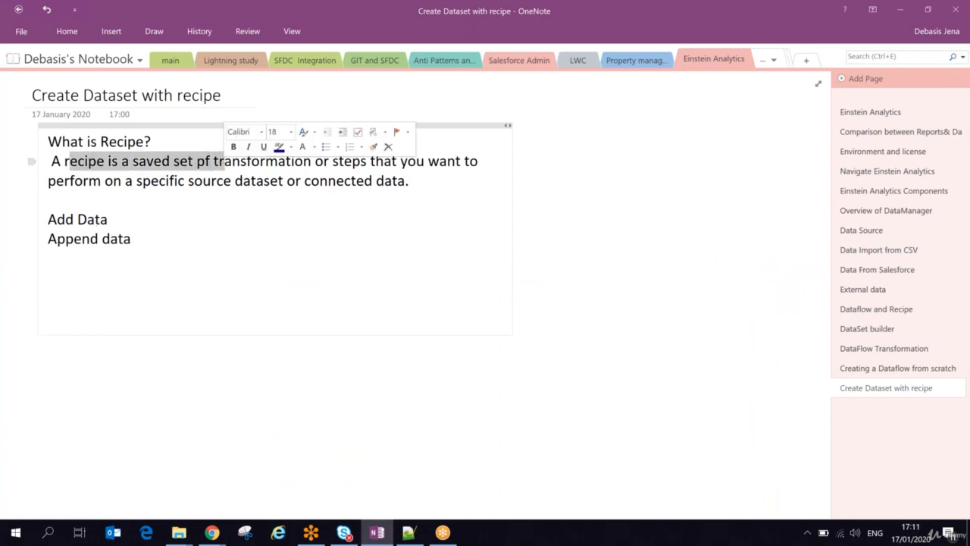
left_click(206, 160)
key("BackSpace")
type("o")
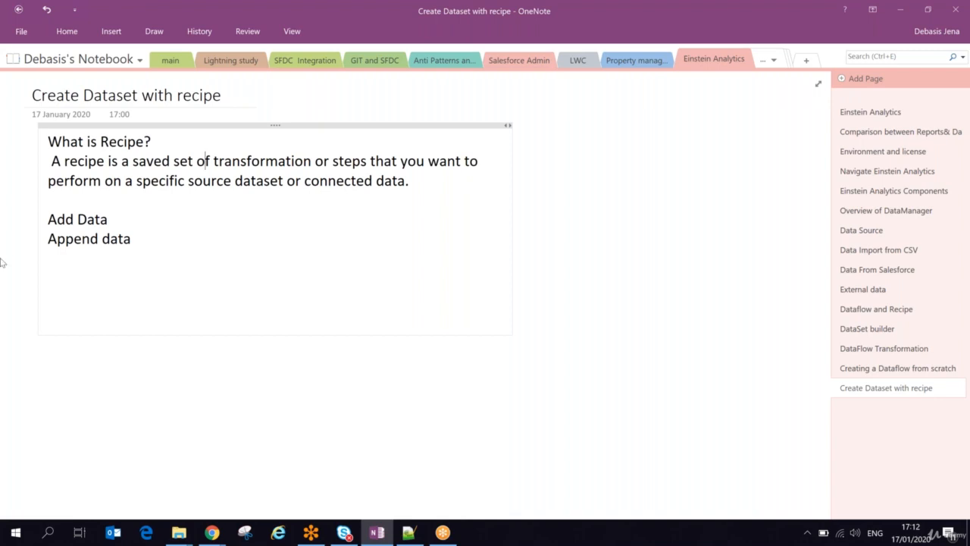
Add the heading "Transformation:" to the notes below the "Append data" line, followed by a blank line.
key("alt+Tab")
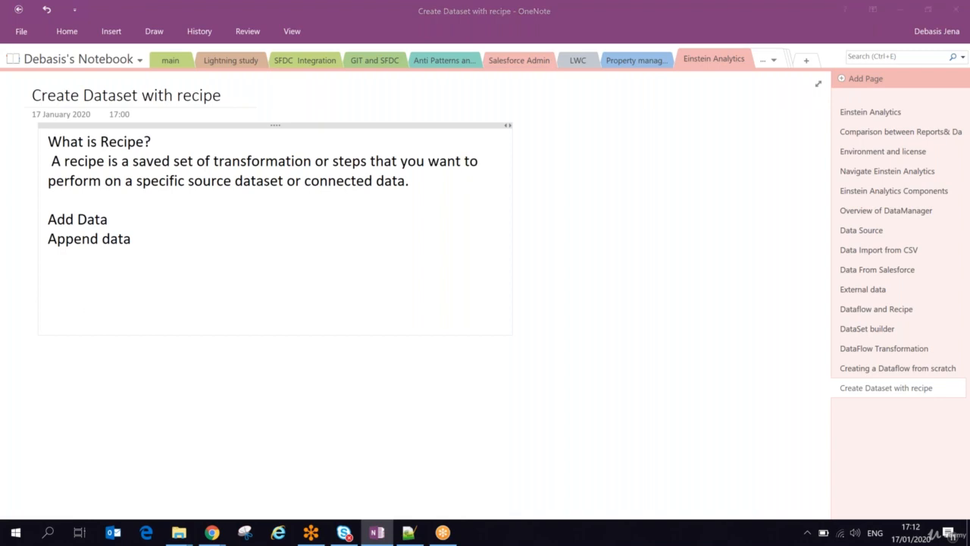
key("alt+Tab")
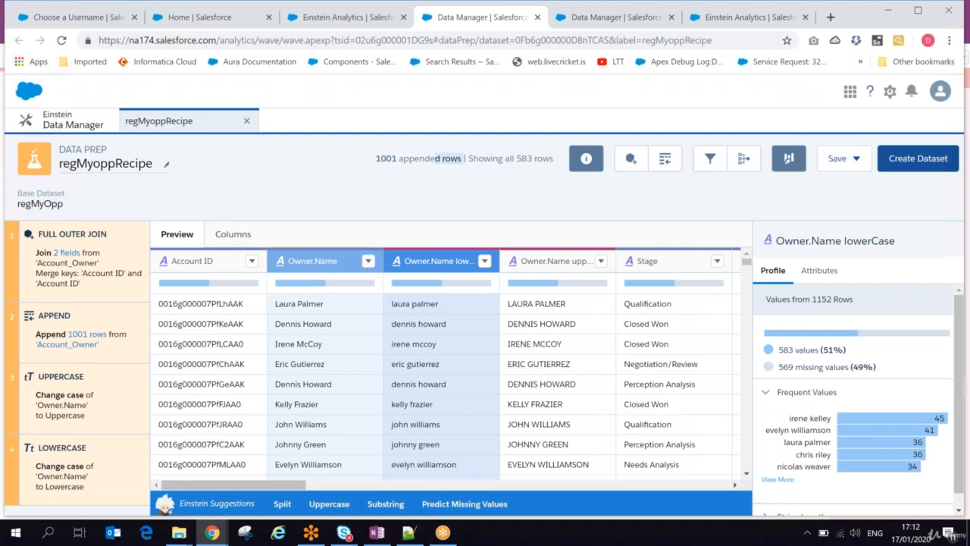
key("alt+Tab")
type("format")
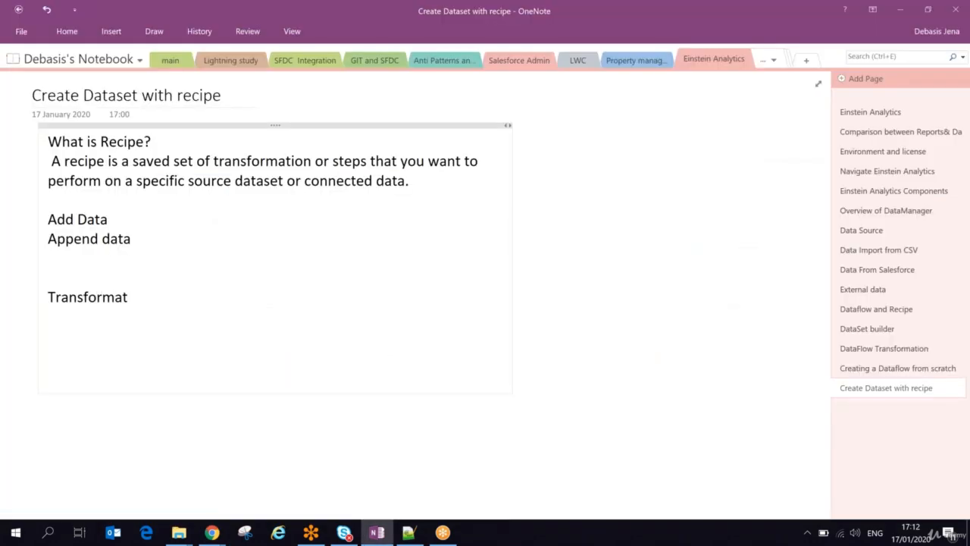
type("ion:")
key("Return")
List Filter, Bucket, Replace, Trim and Substring on separate lines under the Transformation heading.
key("Return")
type("Filter")
key("Return")
type("Buc")
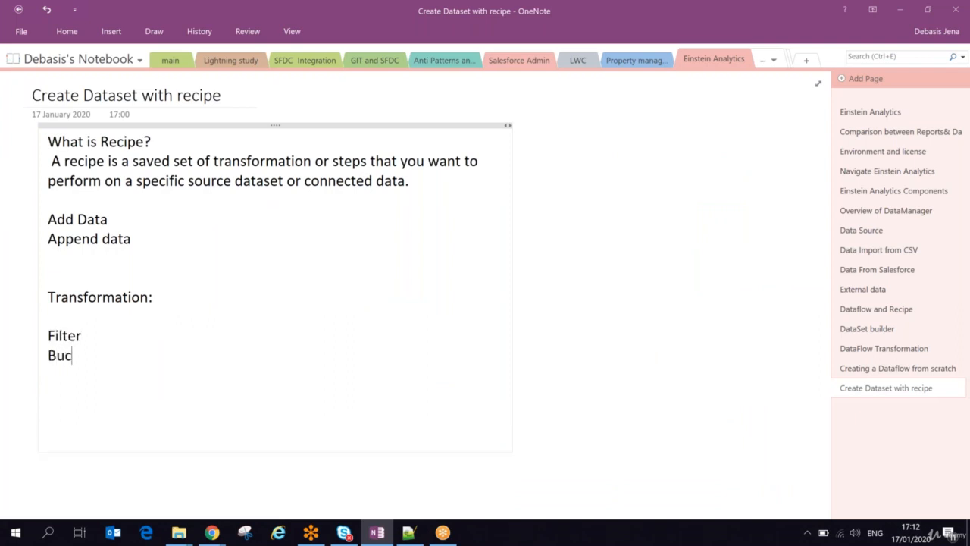
type("ket")
key("Return")
type("Replace")
key("Return")
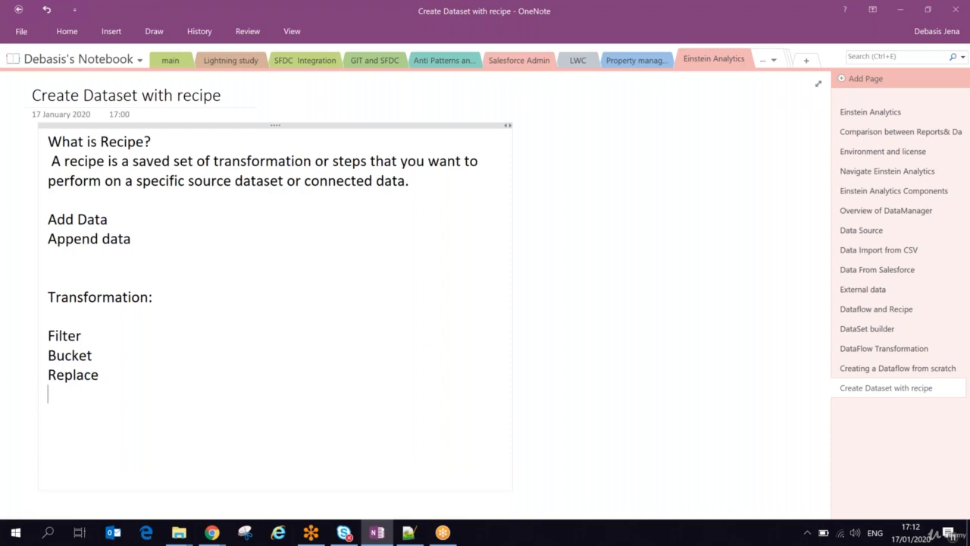
type("Trim")
type("Substri")
type("ng")
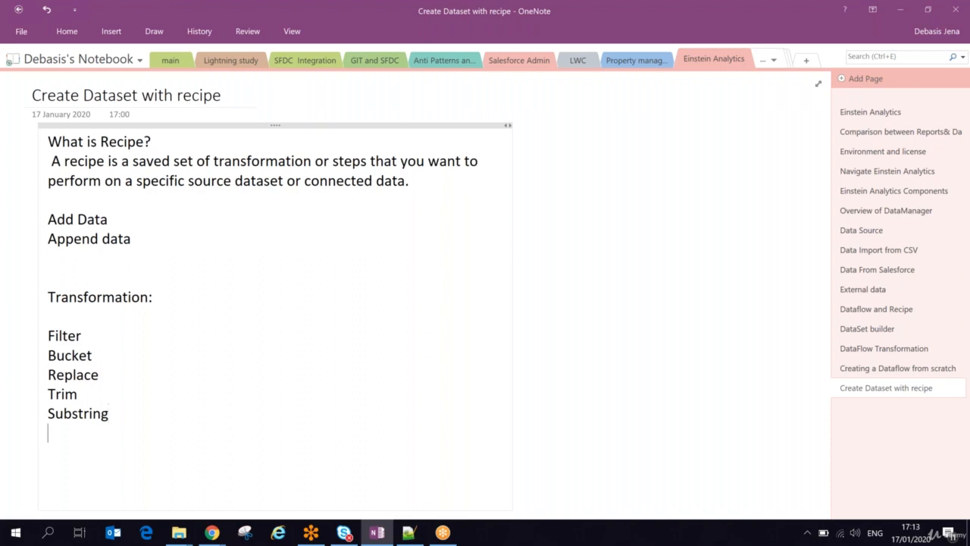
Extend the transformation list with Split, Uppercase, Lowercase and Dim2M on separate lines.
type("Spl")
type("it")
type("pp")
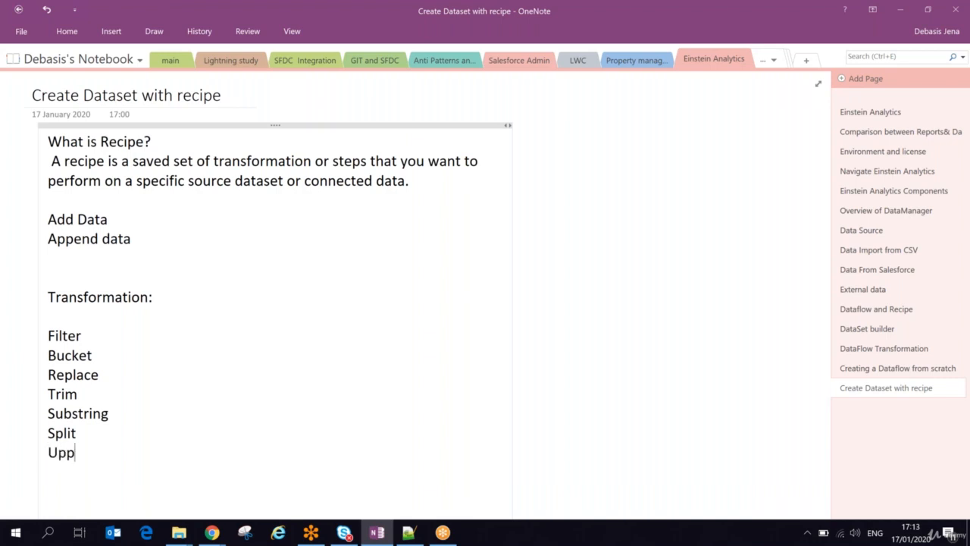
type("ercalower")
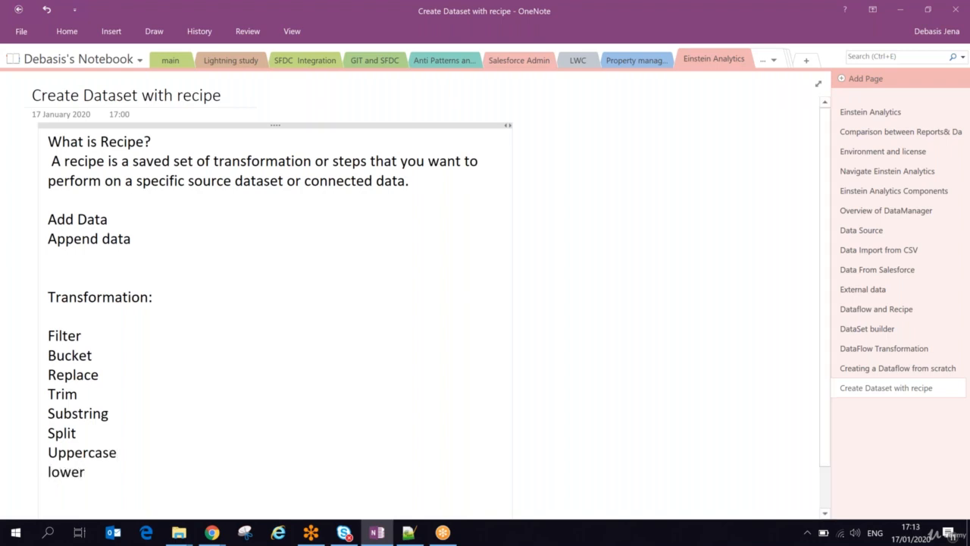
type("case")
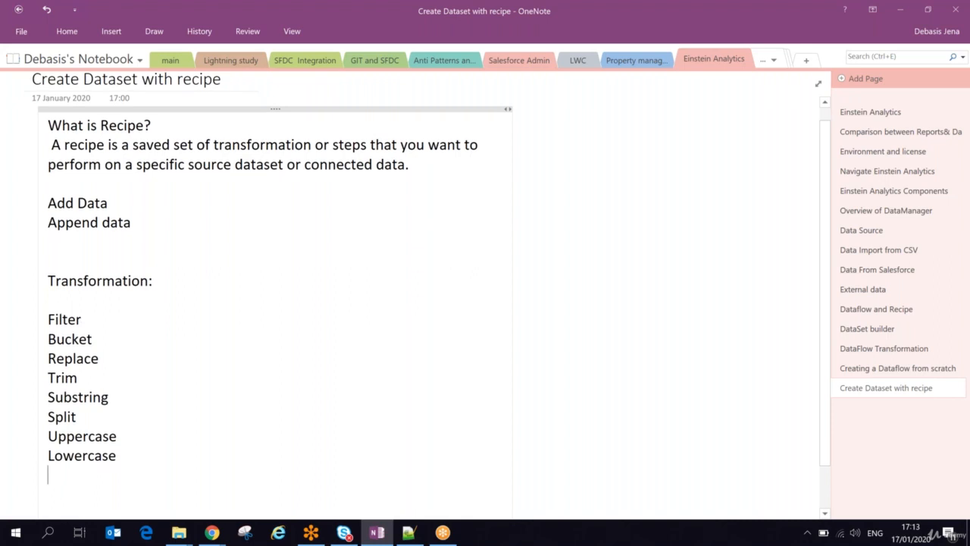
type("Dim@")
key("BackSpace")
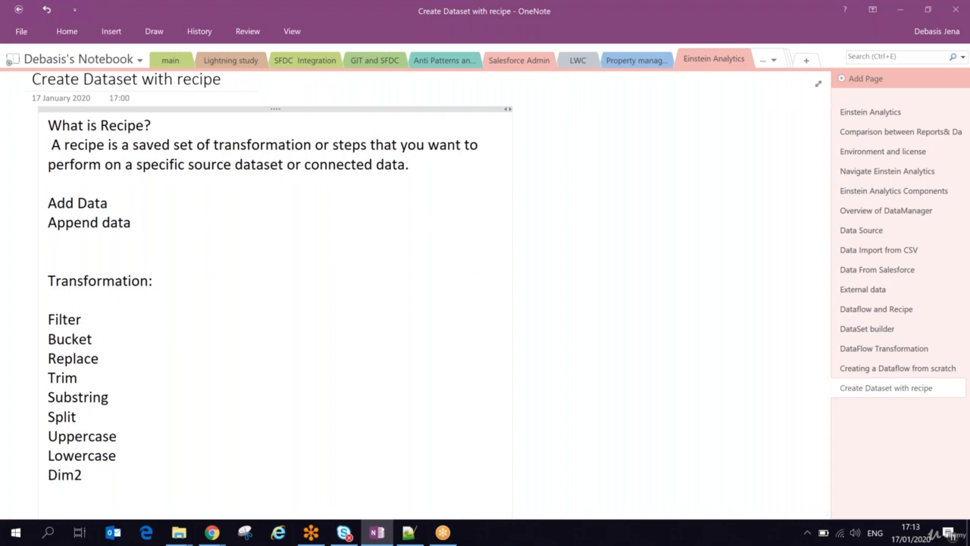
type("2Mea")
Switch back to the Einstein Analytics recipe and add a Split of Owner.Name into two columns at the space delimiter.
key("alt+Tab")
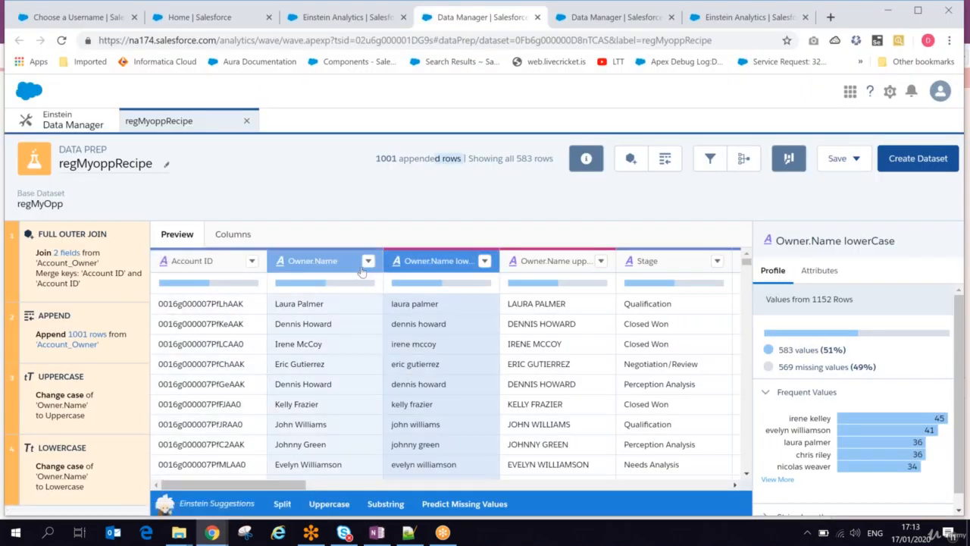
left_click(368, 260)
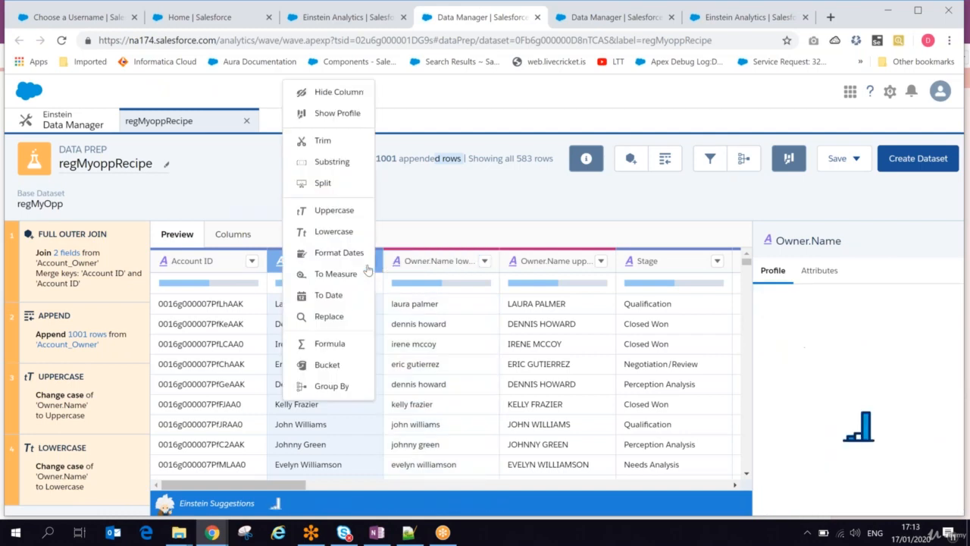
left_click(326, 184)
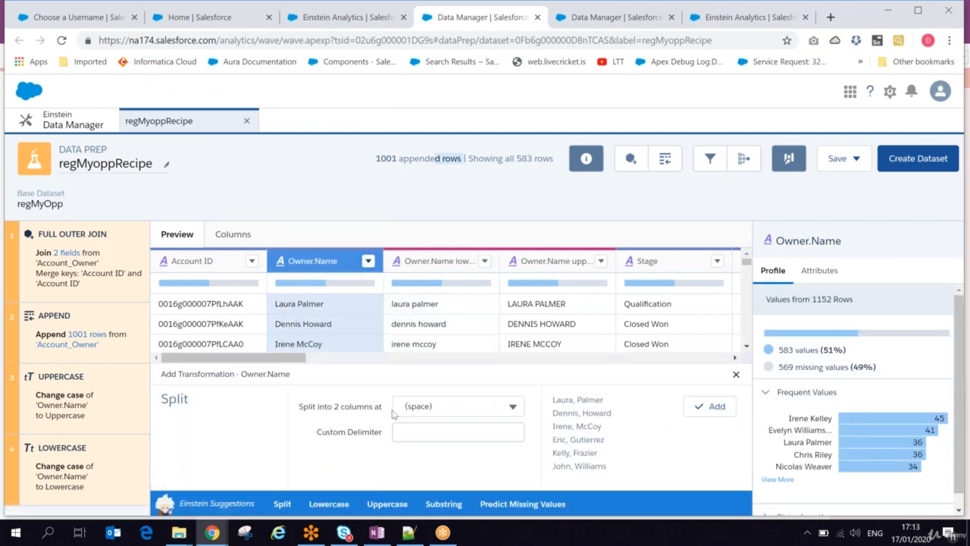
left_click(440, 403)
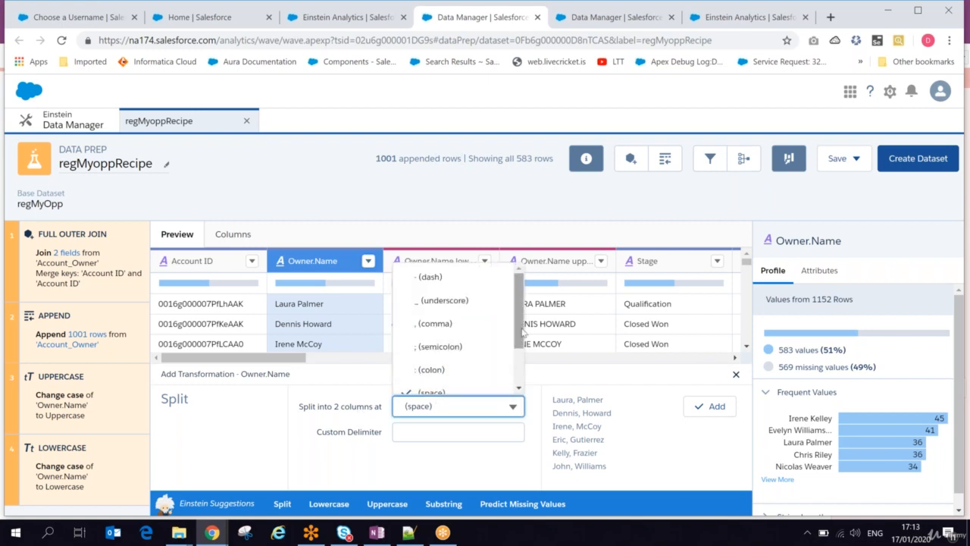
left_click_drag(520, 333, 520, 371)
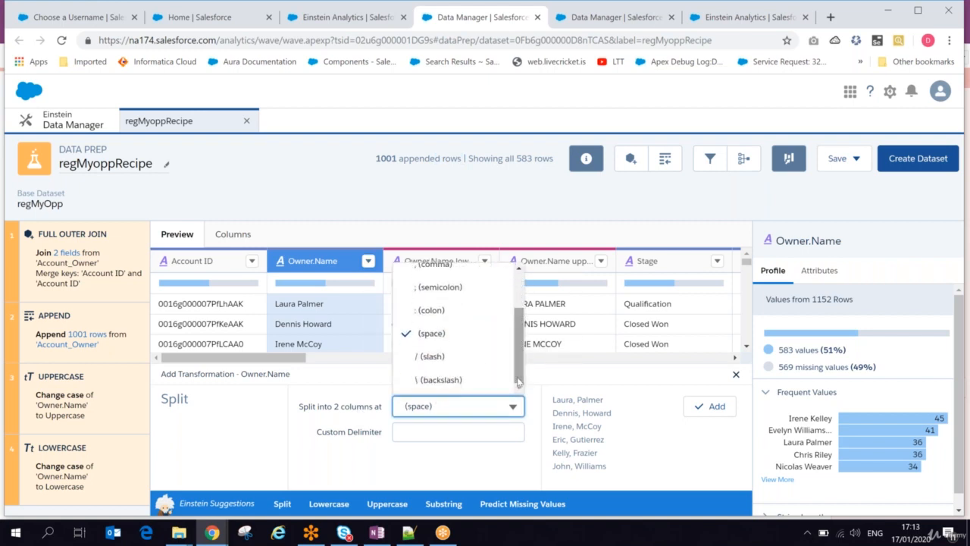
left_click(434, 339)
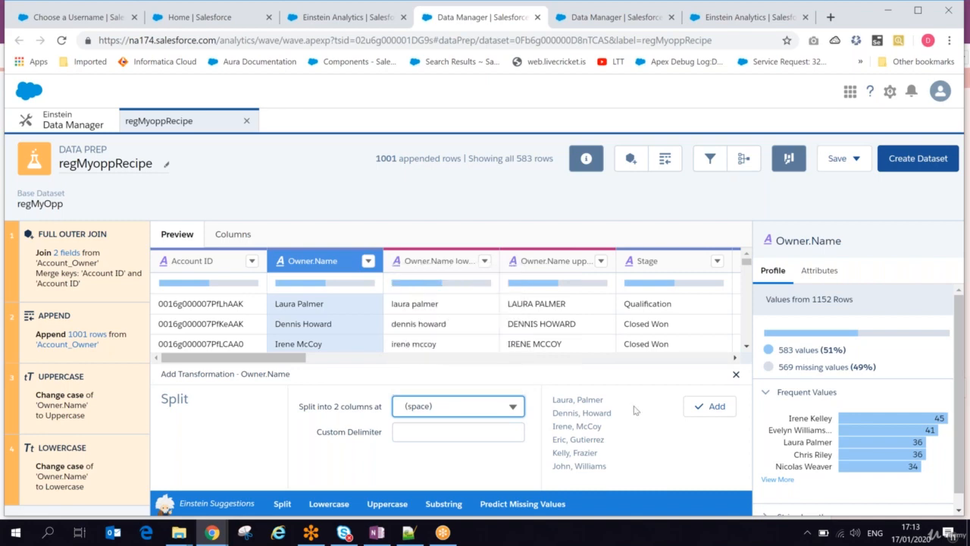
left_click(719, 414)
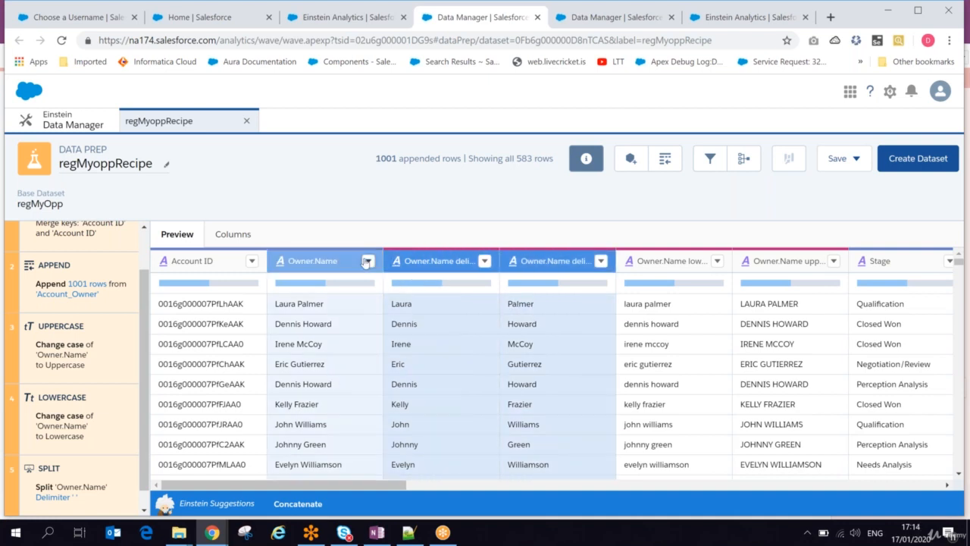
Examine the Format Dates transformation for Owner.Name and its available target date formats, and close it without adding it.
left_click(367, 261)
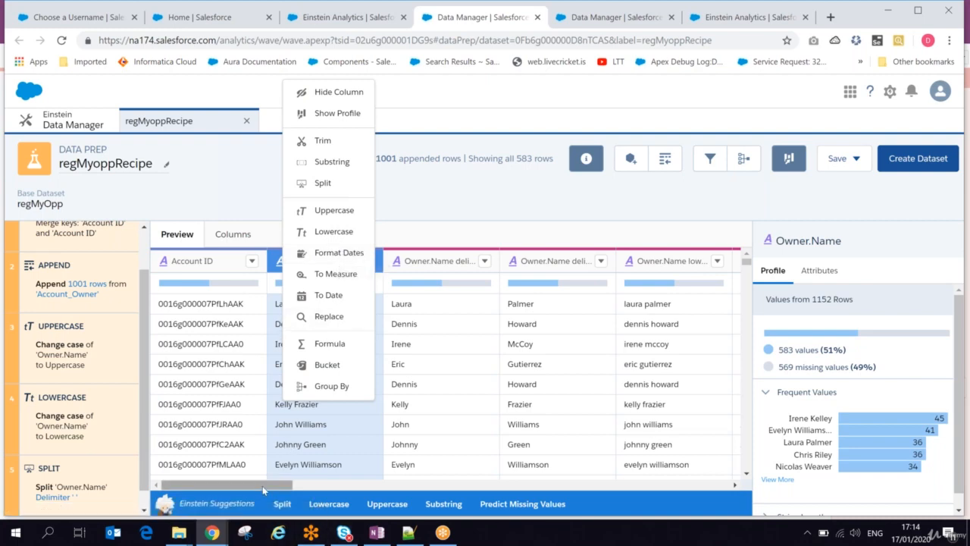
left_click_drag(262, 486, 235, 491)
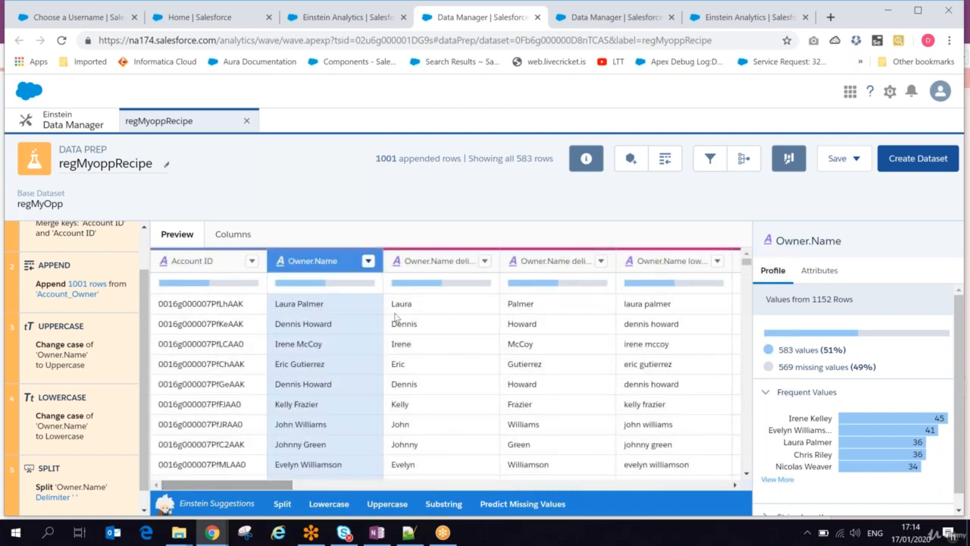
left_click(369, 262)
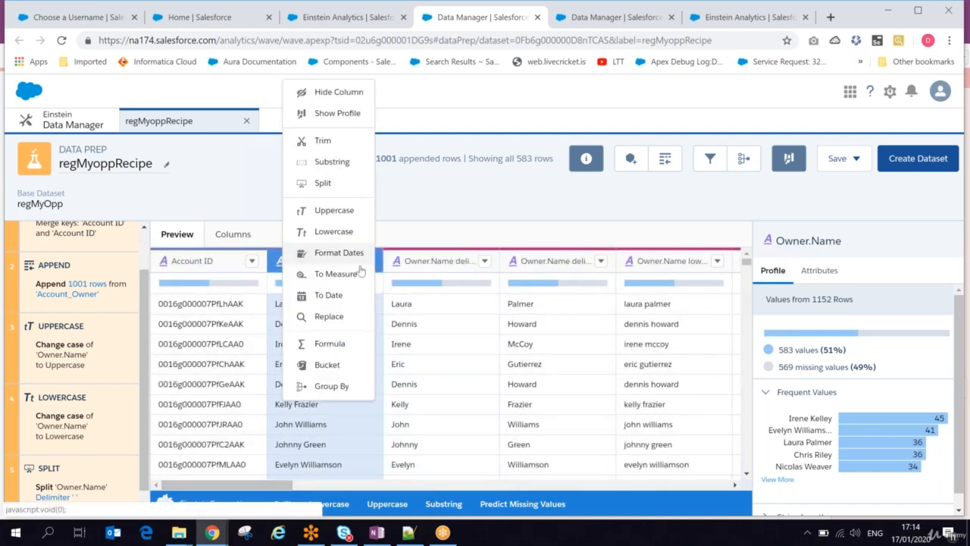
left_click(330, 252)
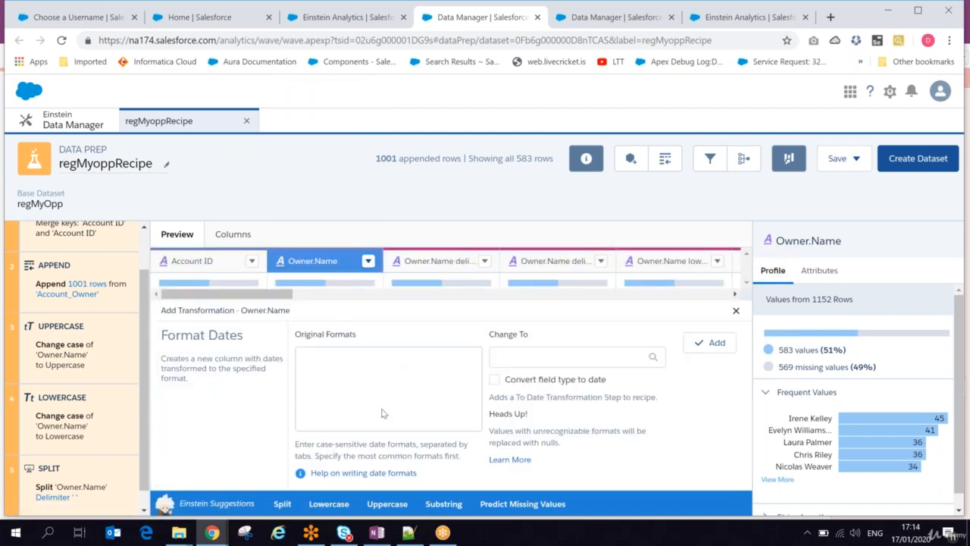
left_click(600, 350)
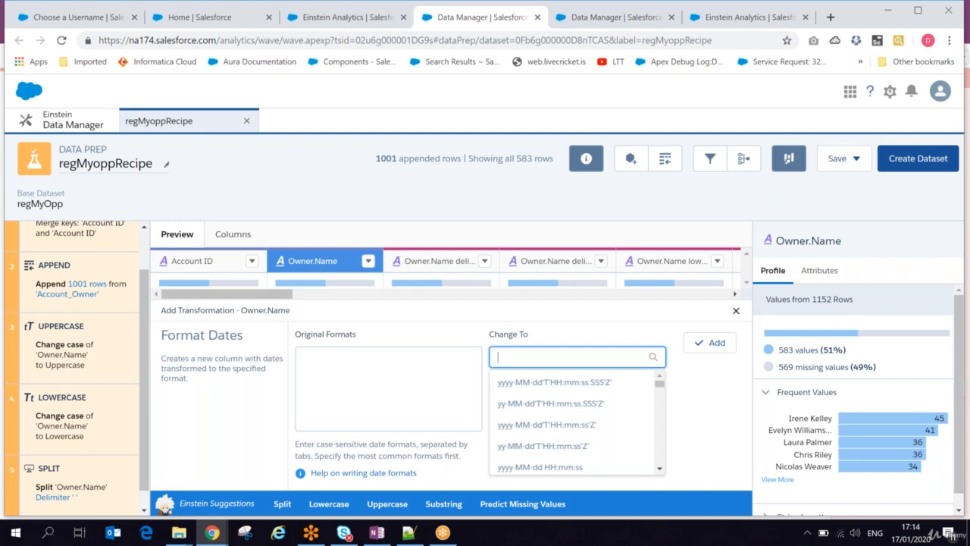
left_click(736, 310)
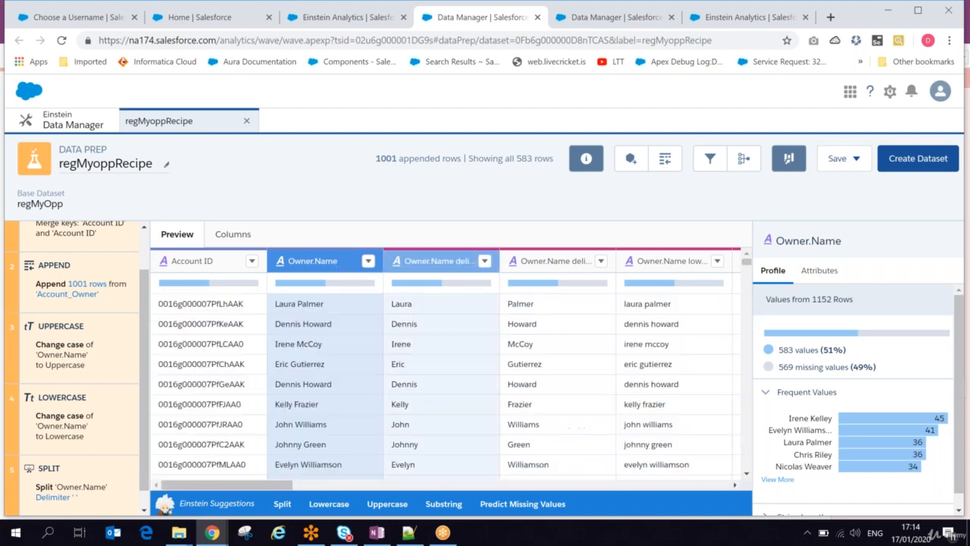
Add a Substring transformation to the Name column with starting position 5 and no string length.
left_click(369, 262)
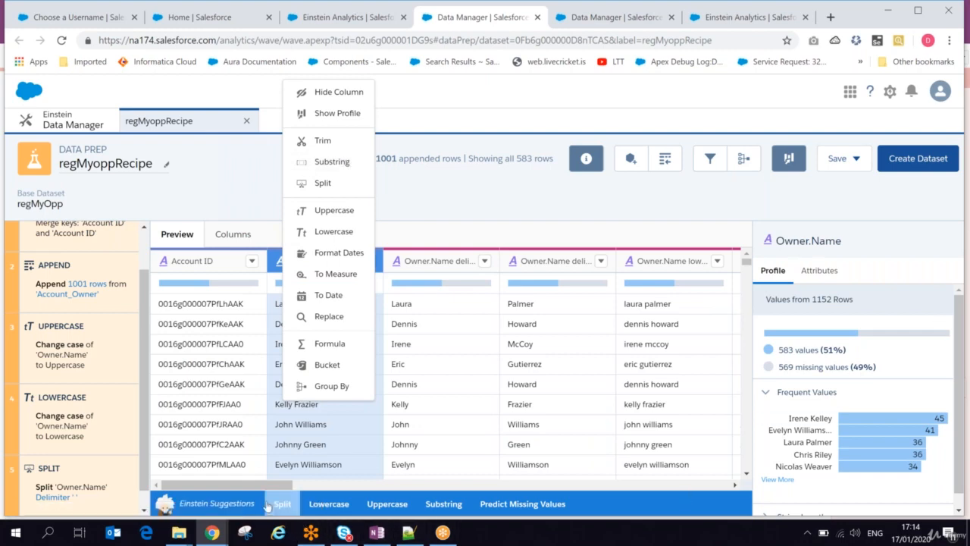
left_click(252, 486)
left_click_drag(299, 492, 439, 493)
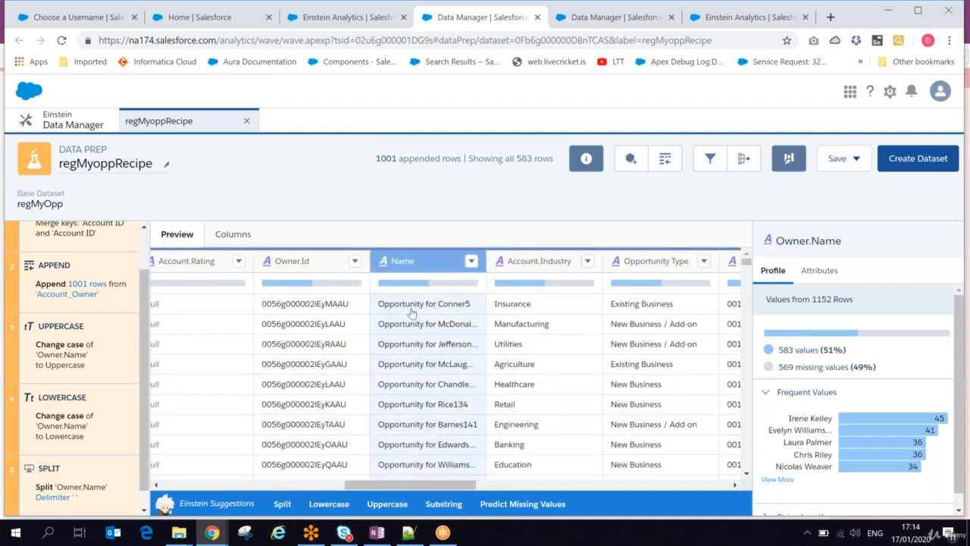
left_click(471, 261)
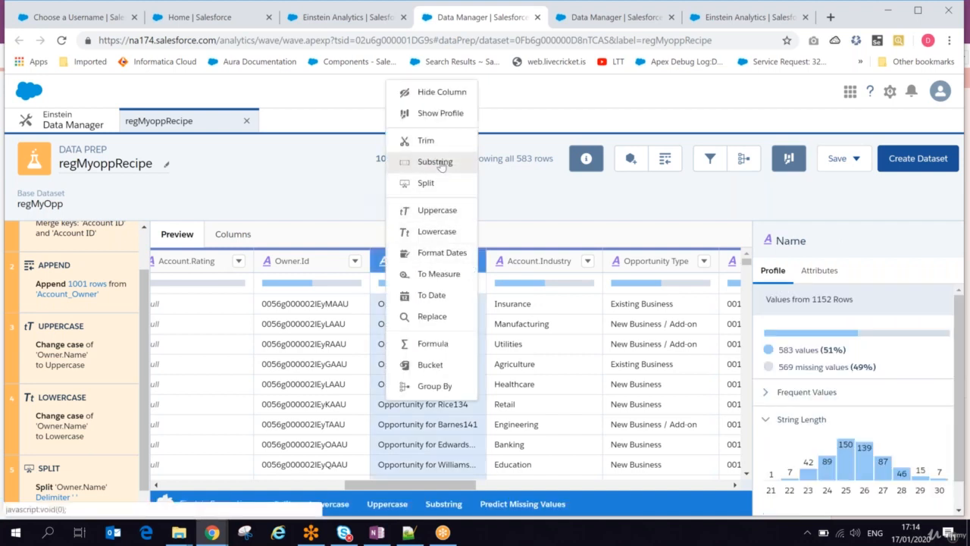
left_click(436, 162)
left_click(387, 406)
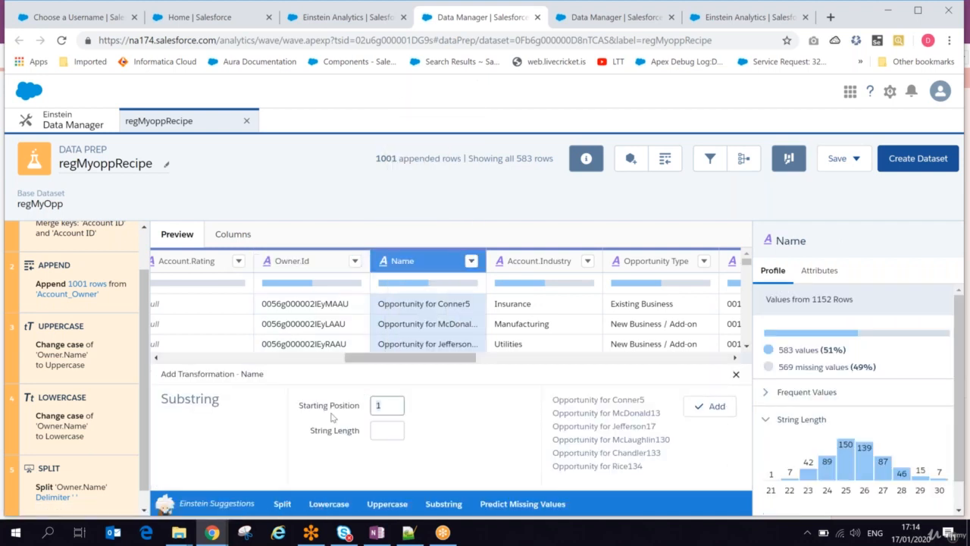
key("BackSpace")
type("5")
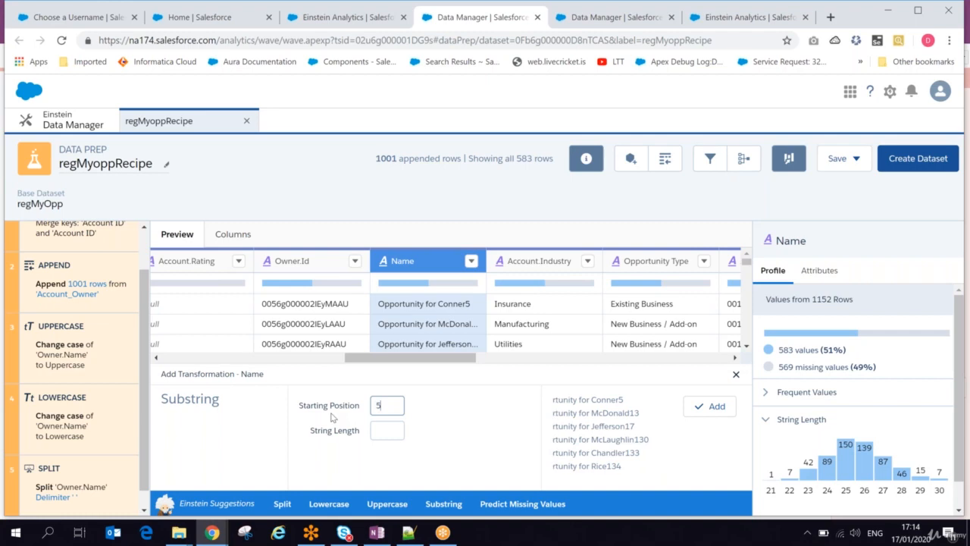
left_click(697, 411)
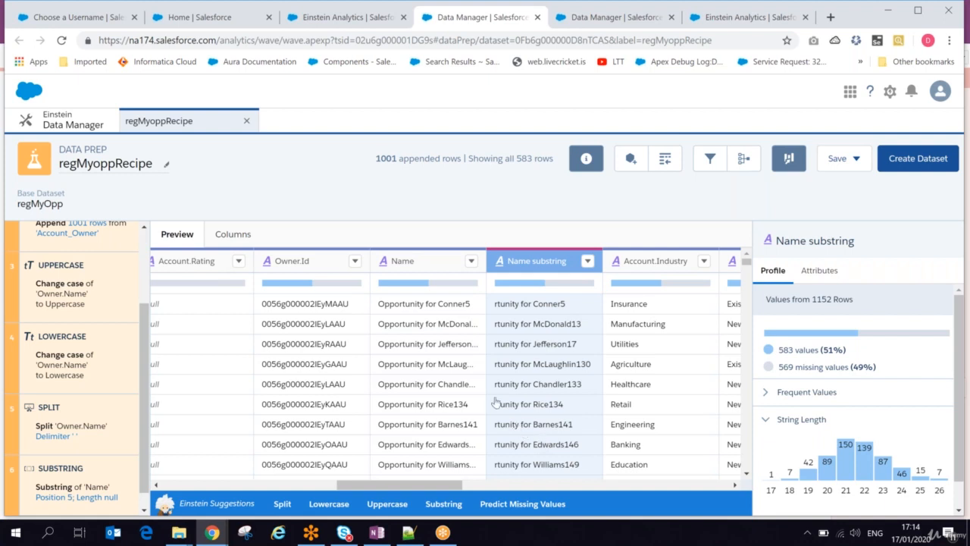
Hide the Owner.Id column in the recipe preview.
left_click(472, 262)
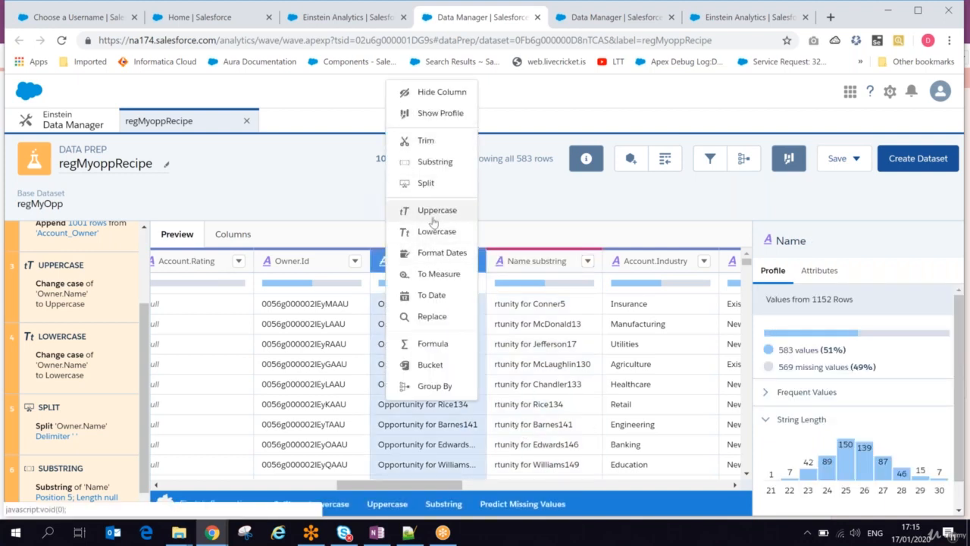
left_click(355, 262)
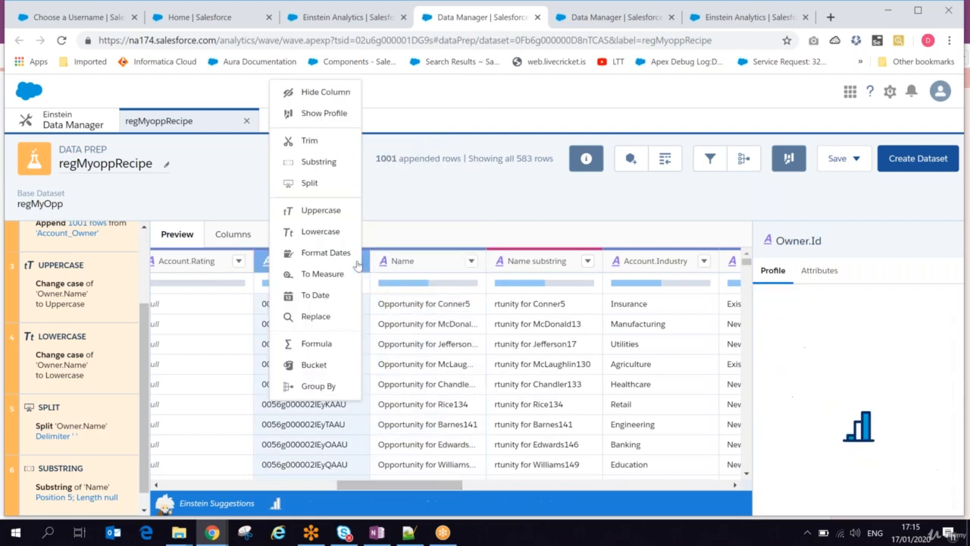
left_click(326, 93)
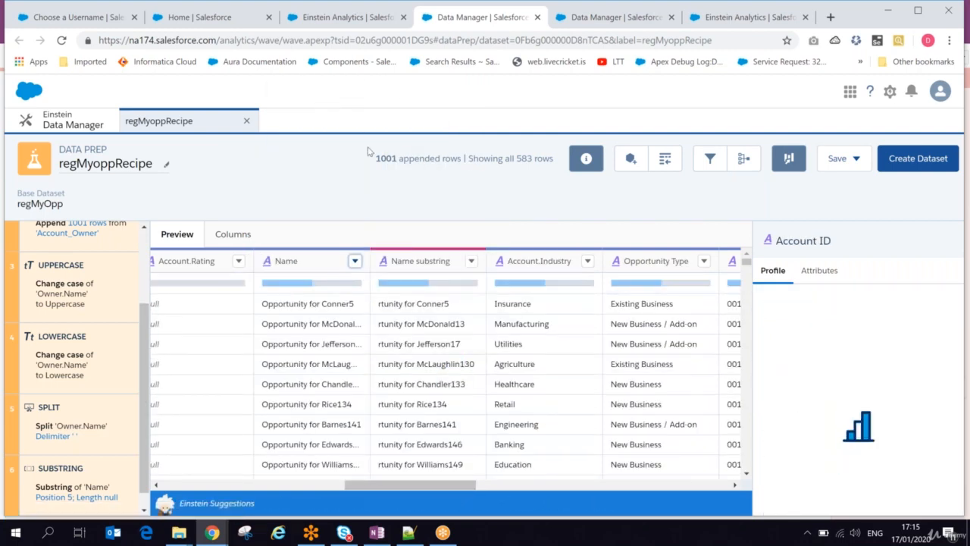
Examine the Trim transformation for the Name column and close it without adding it.
left_click(354, 261)
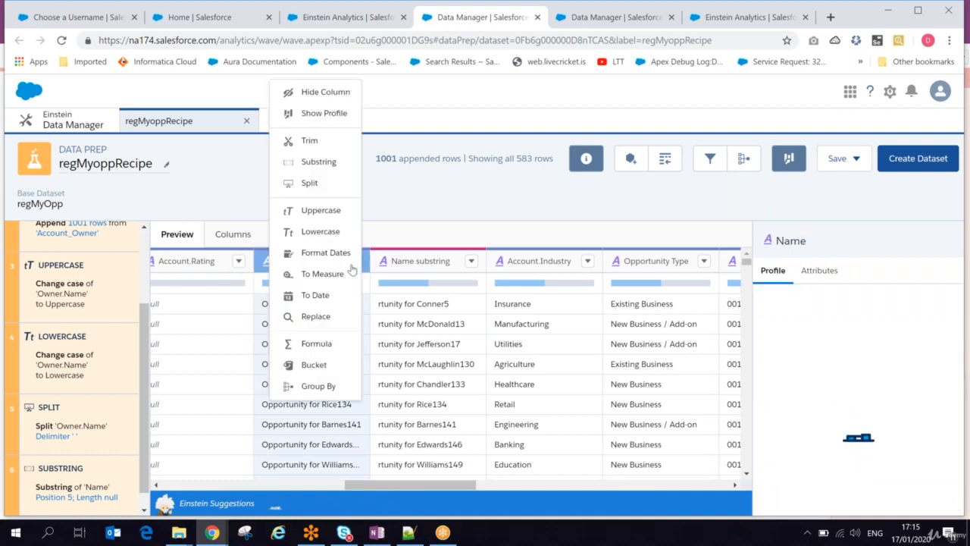
left_click(310, 142)
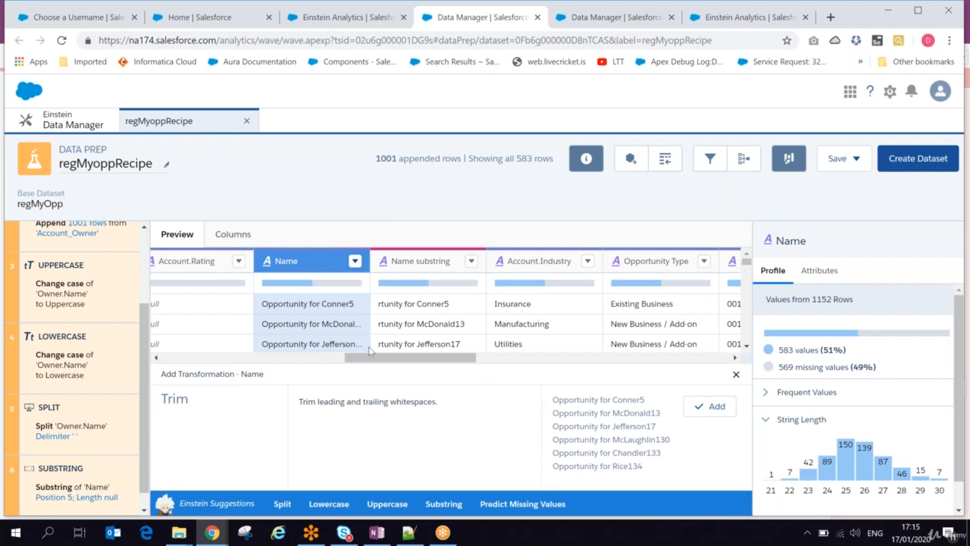
left_click(735, 374)
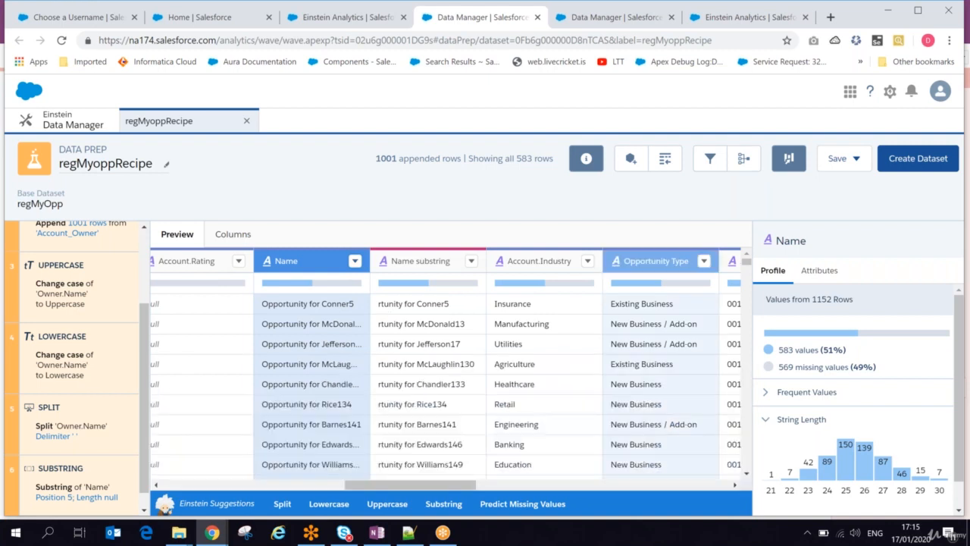
left_click(354, 261)
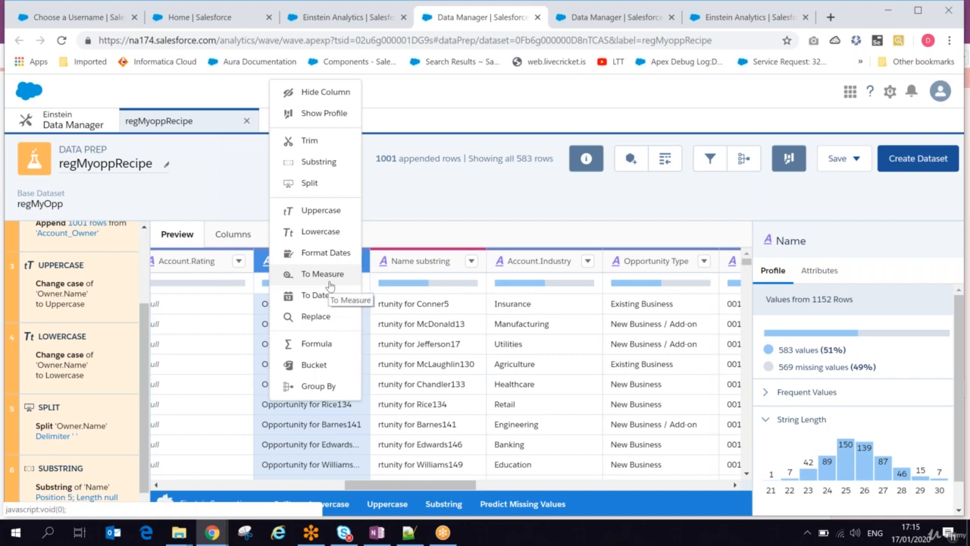
Add a To Measure transformation that converts the OwnerId.LastName dimension into a new measure column.
left_click(459, 489)
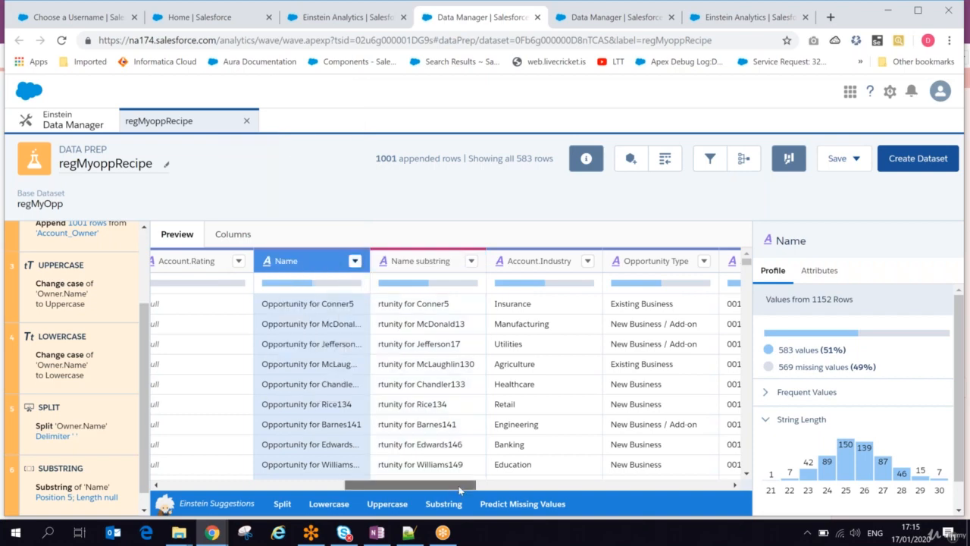
left_click_drag(460, 489, 661, 475)
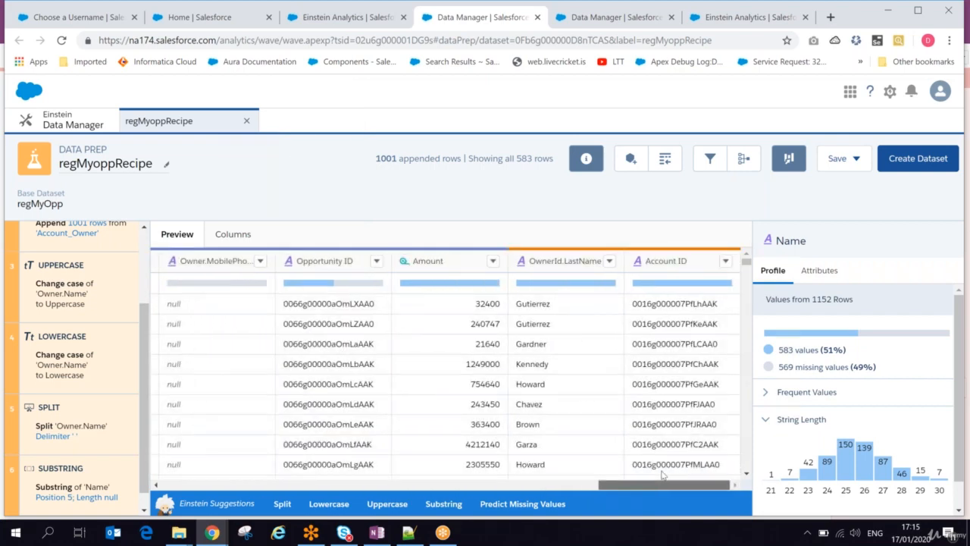
left_click(492, 261)
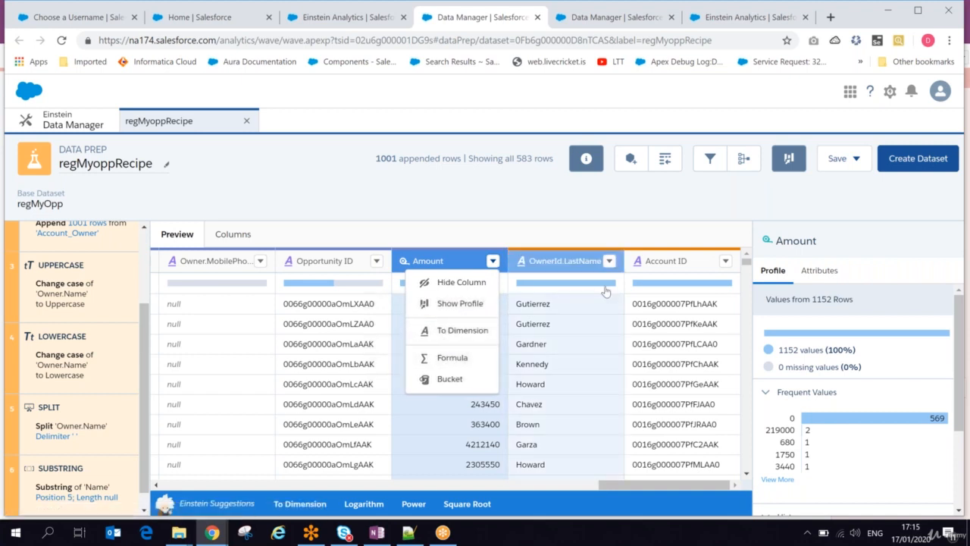
left_click(610, 260)
left_click(610, 260)
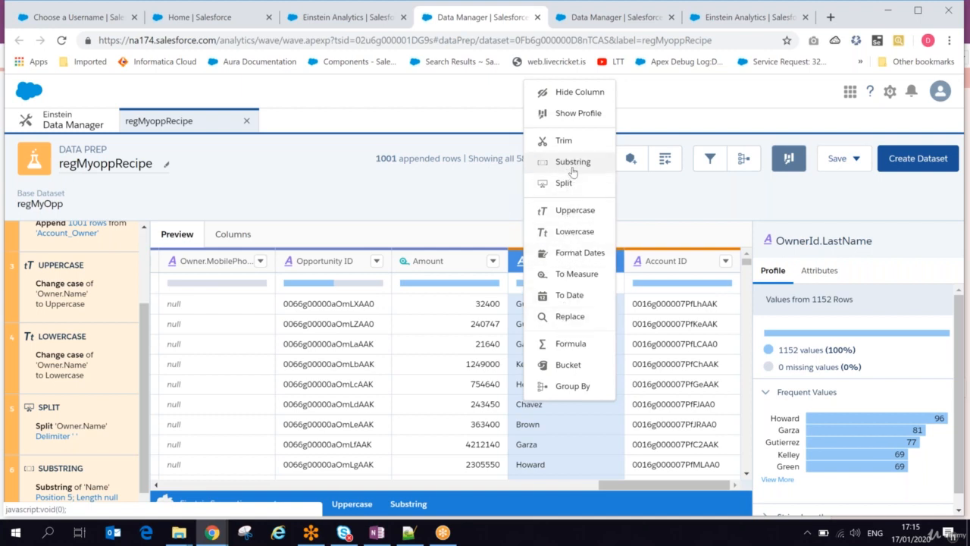
left_click(570, 274)
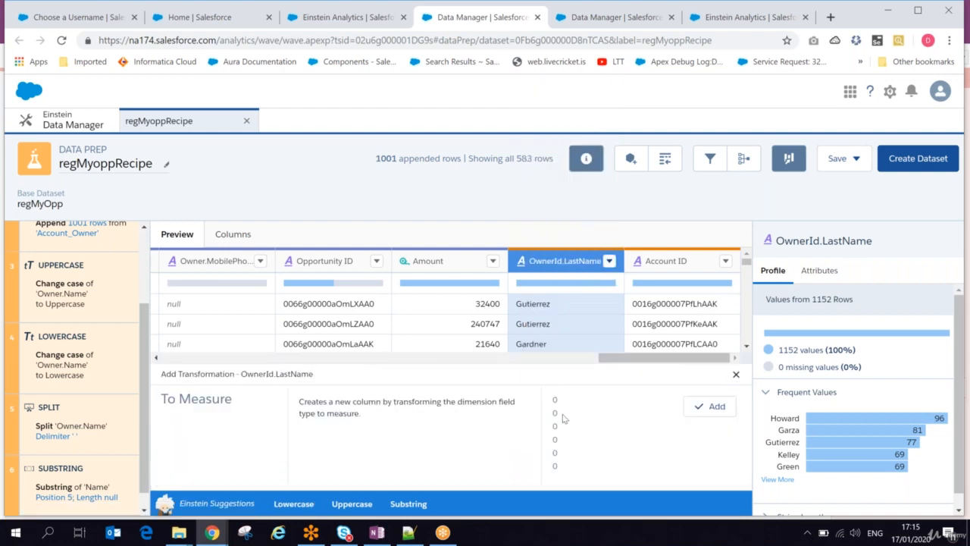
left_click(711, 411)
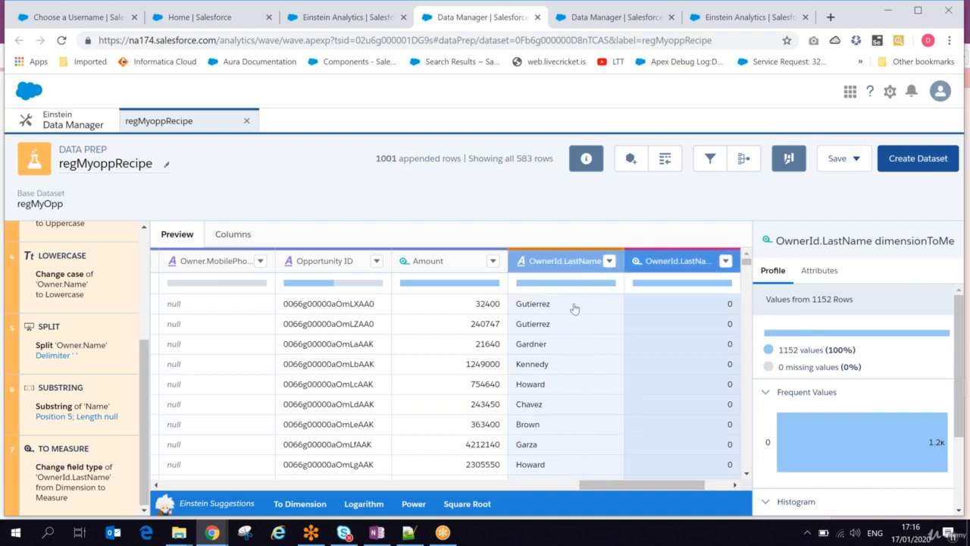
Start a Replace transformation on OwnerId.LastName and enter the surname from its first row as the value to find.
left_click(574, 309)
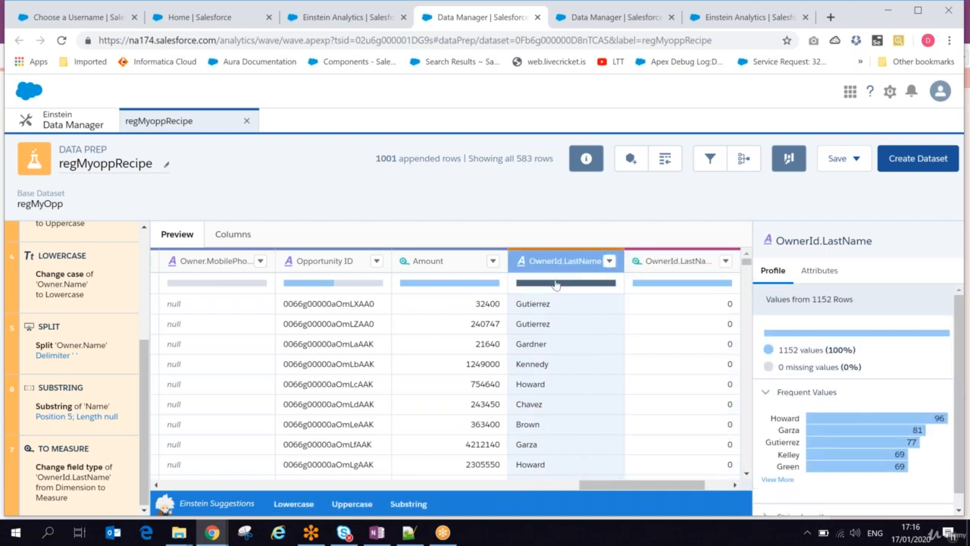
left_click(607, 261)
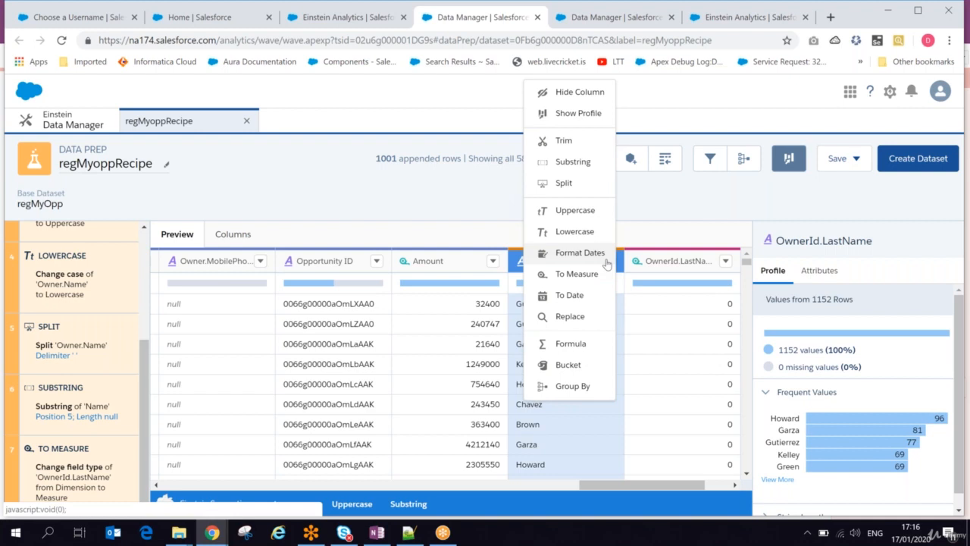
left_click(570, 316)
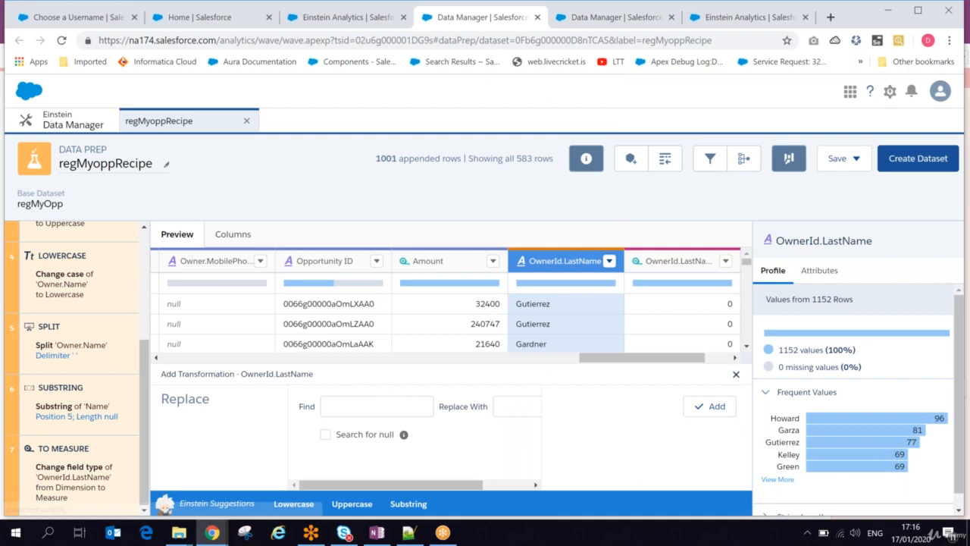
left_click(343, 403)
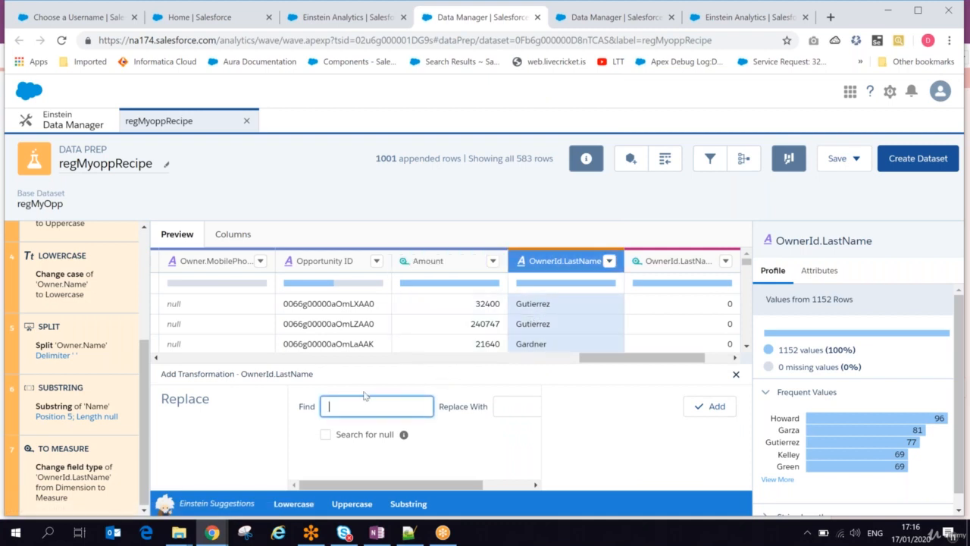
type("Gui")
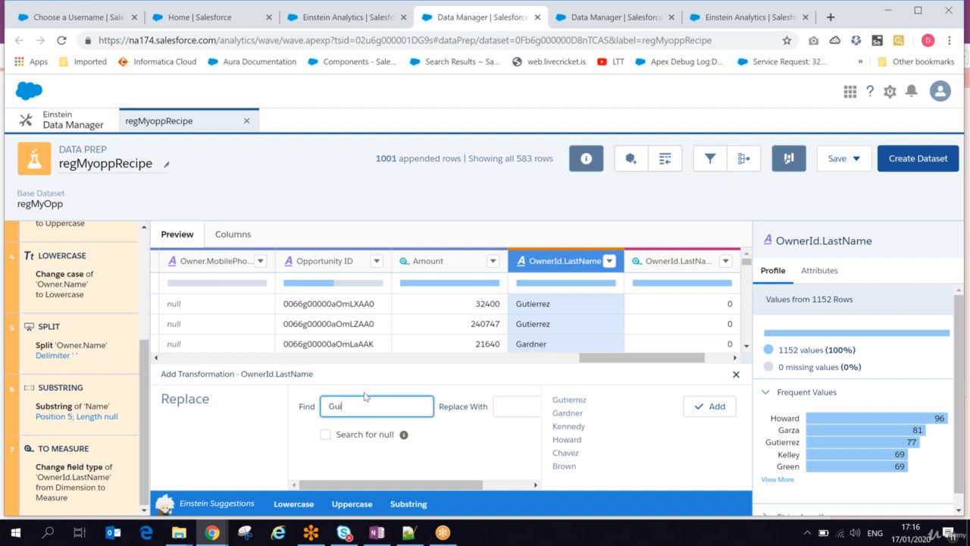
double_click(578, 401)
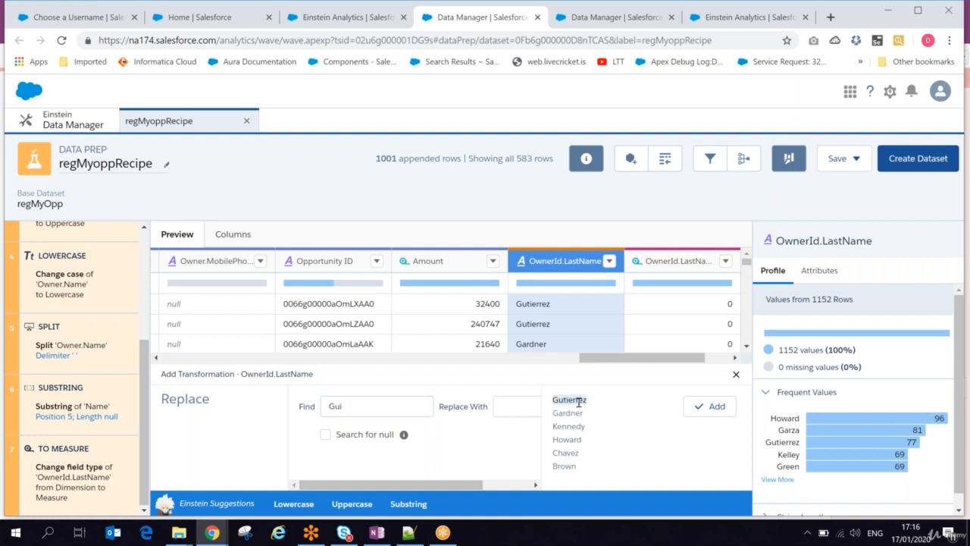
left_click(353, 412)
type("tierrez")
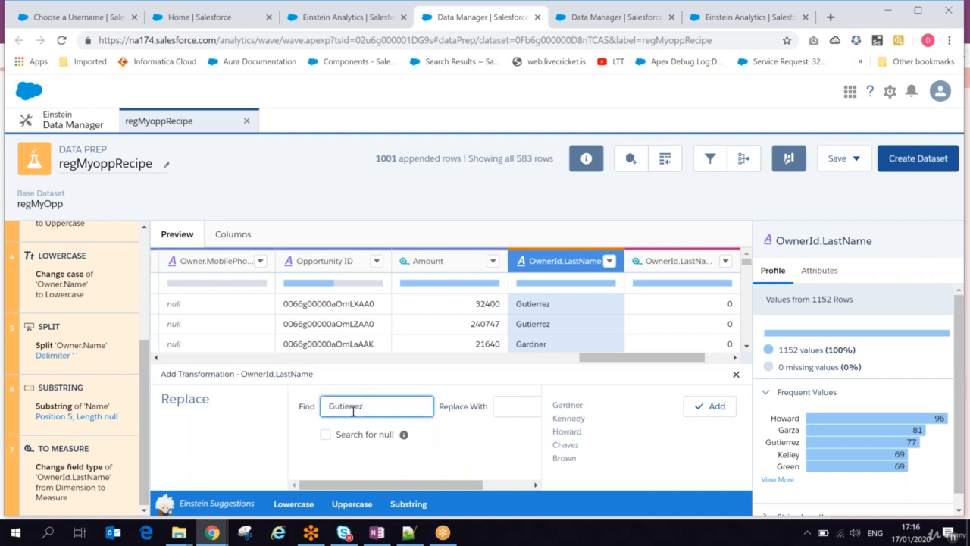
Enter a different person's name as the replacement value and add the Replace transformation.
left_click(504, 405)
type("De")
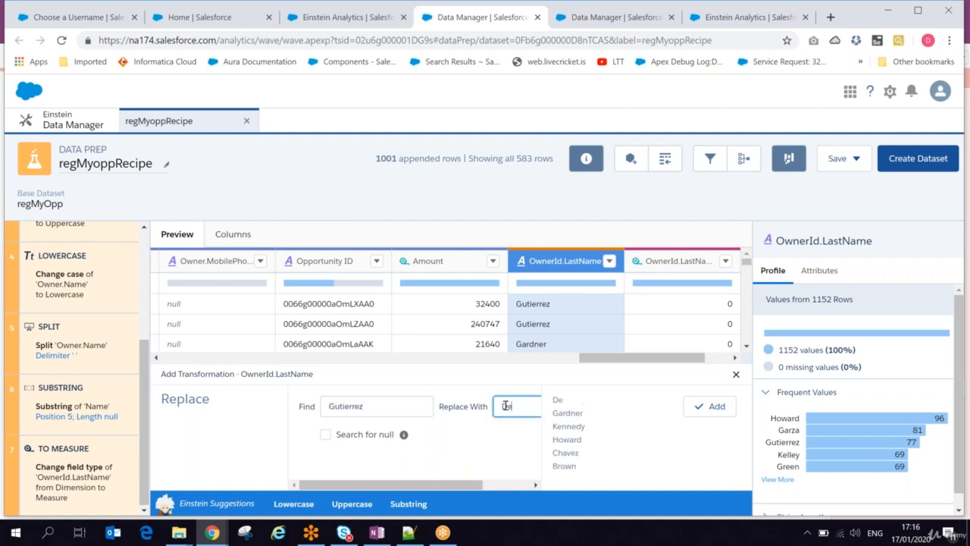
type("basis")
left_click(719, 406)
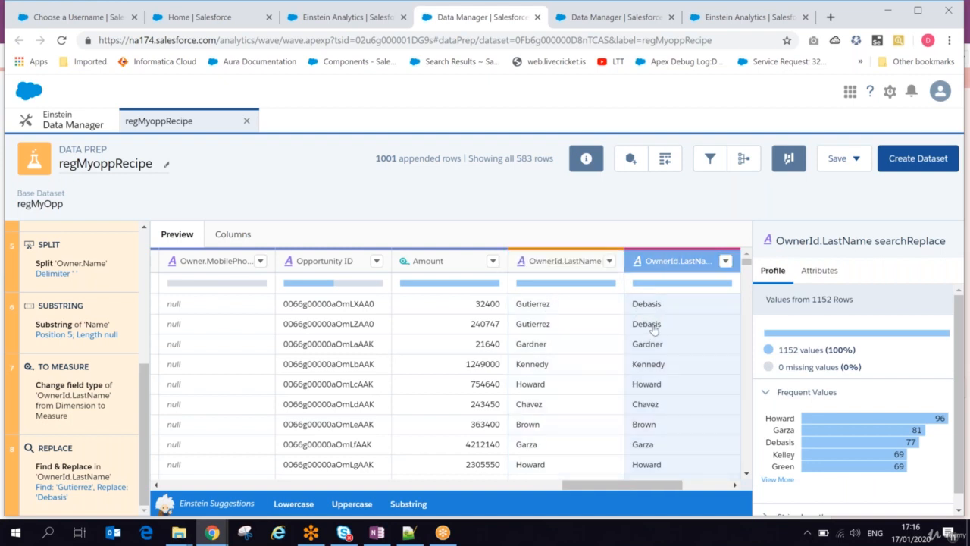
Open a Formula transformation from OwnerId.LastName, examine the help article on writing recipe formulas, and return to the recipe.
left_click(613, 261)
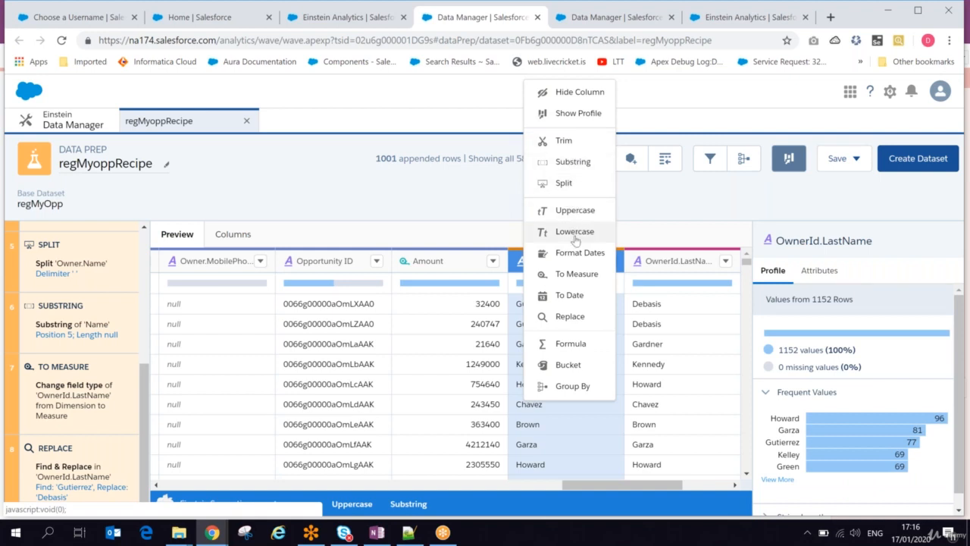
left_click(569, 345)
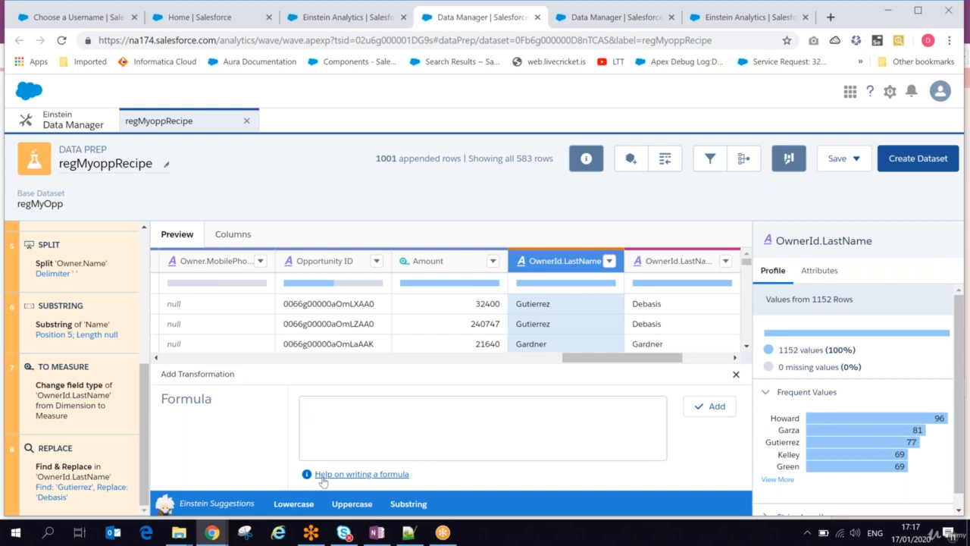
left_click(357, 474)
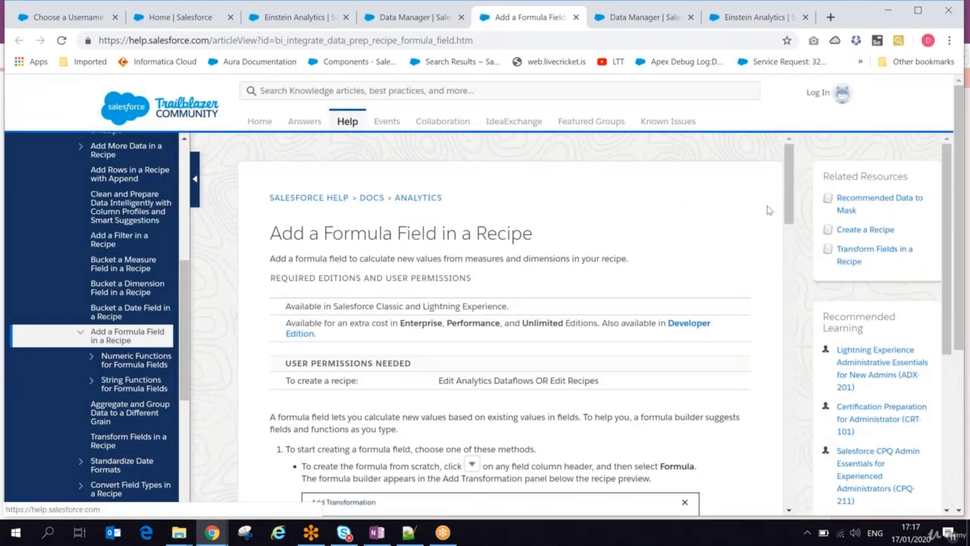
scroll(790, 184, "down", 4)
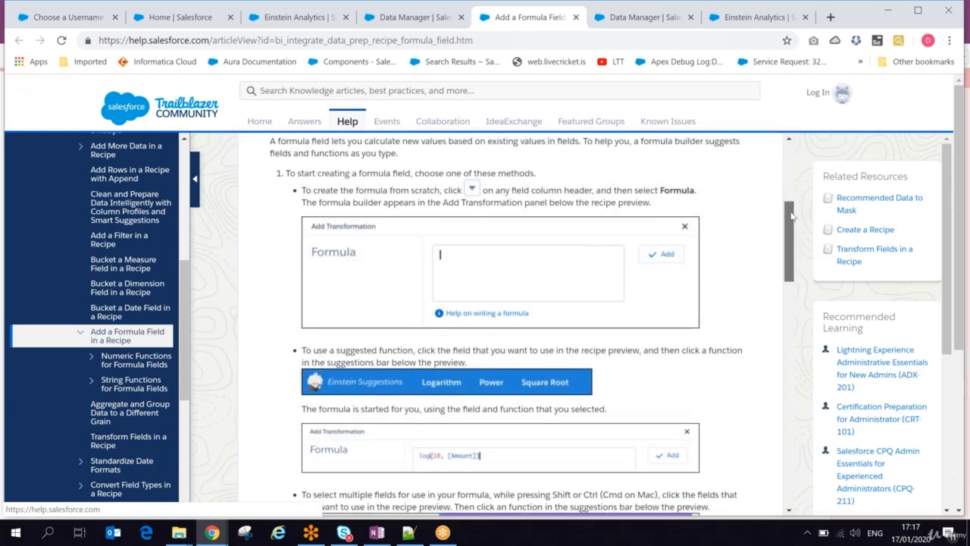
left_click_drag(789, 210, 786, 143)
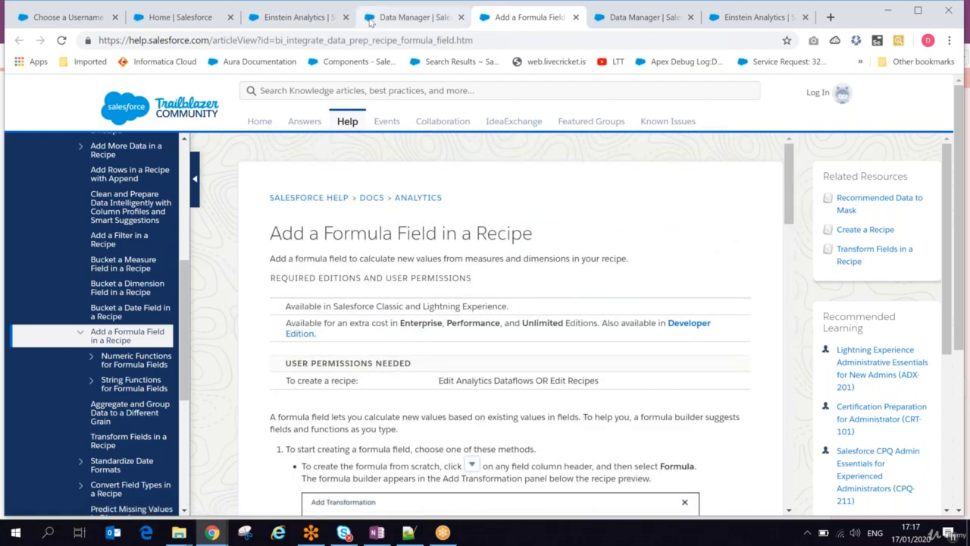
left_click(409, 17)
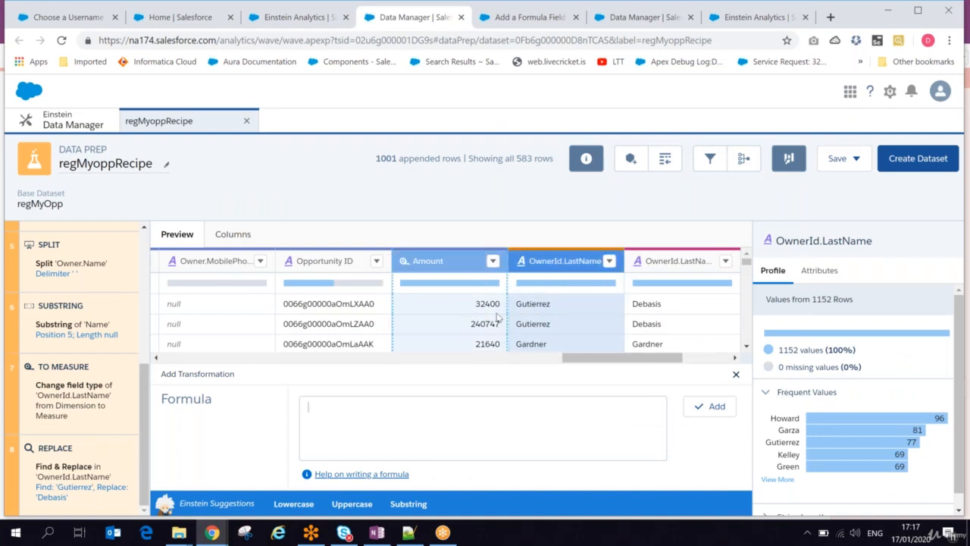
Examine the Bucket transformation's range options from the Amount column and close it without adding anything.
left_click(493, 261)
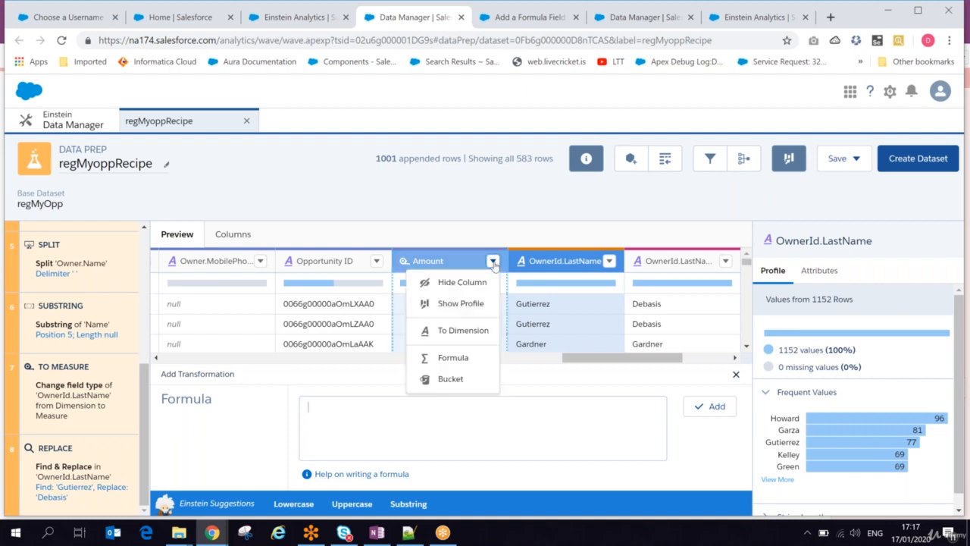
left_click(451, 378)
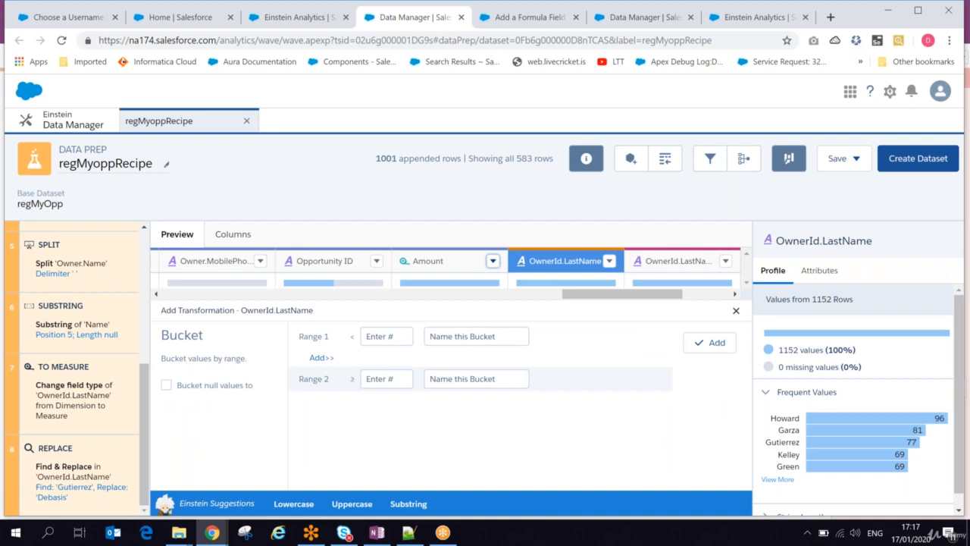
left_click(736, 312)
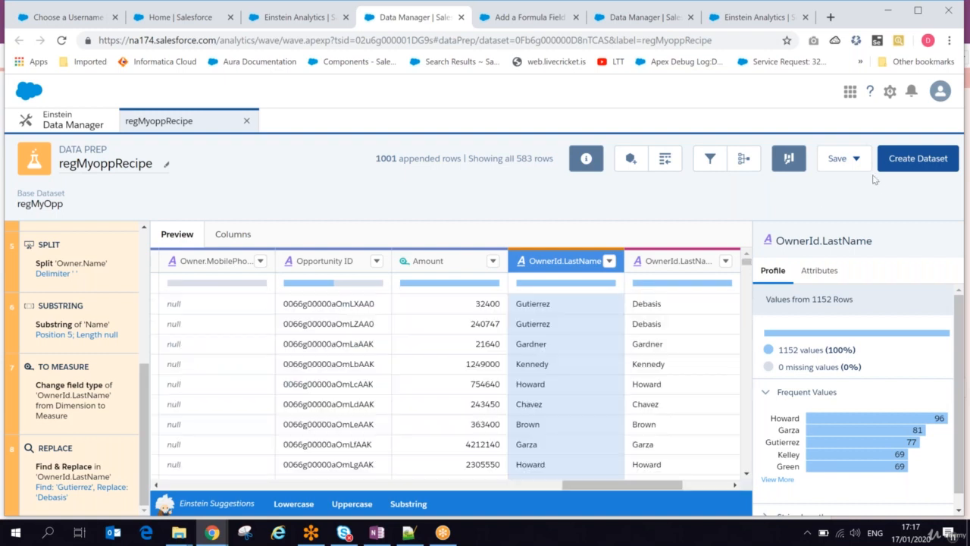
Save the recipe, and review its list of steps and the actions available for the Append step.
left_click(855, 158)
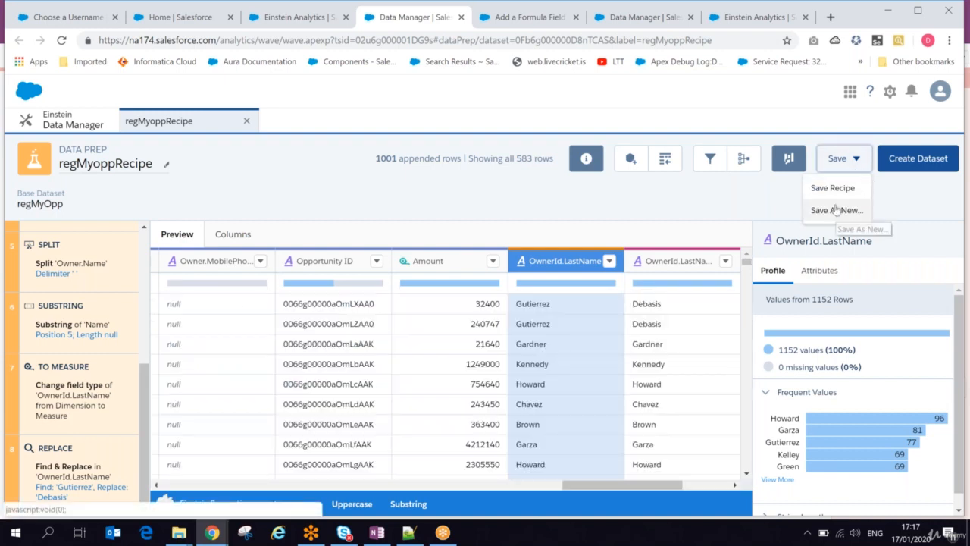
left_click(833, 189)
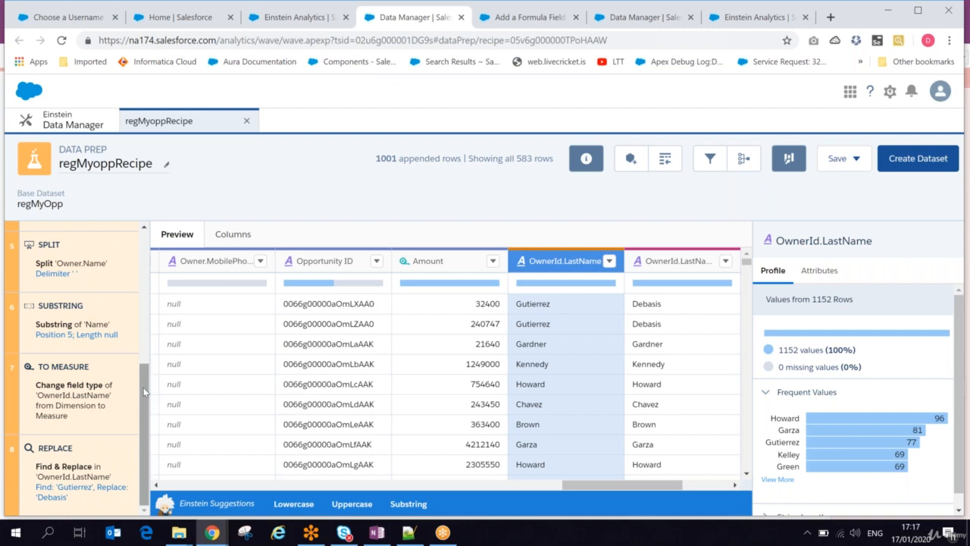
scroll(144, 391, "up", 5)
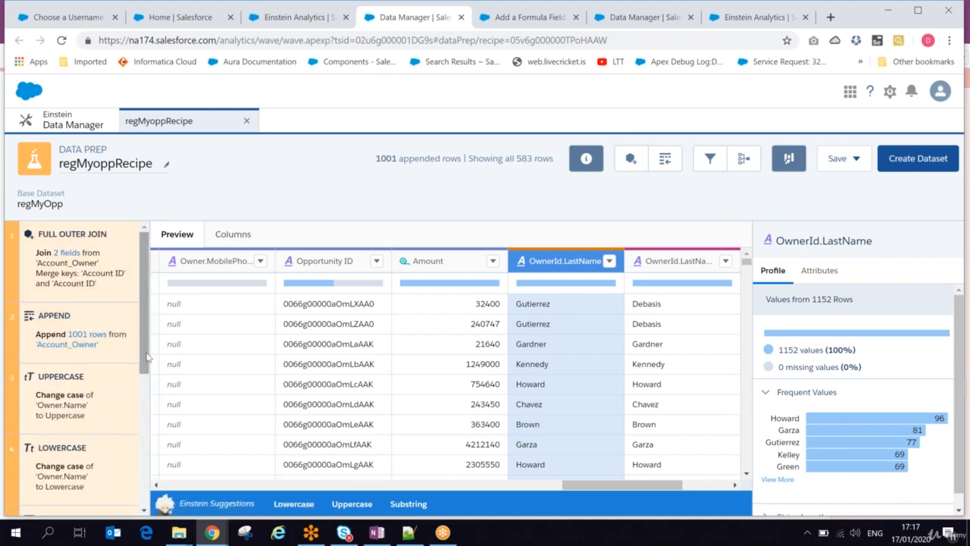
left_click_drag(147, 356, 141, 535)
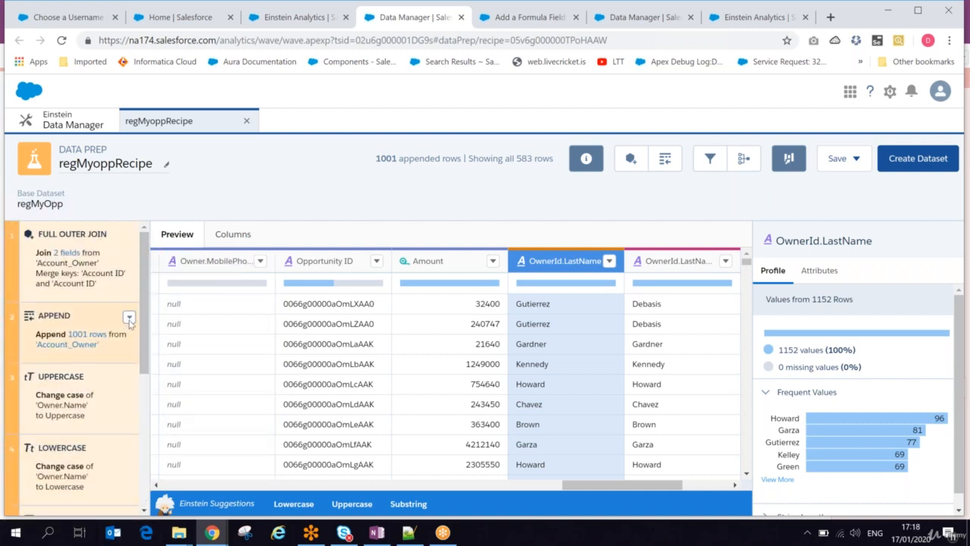
left_click(129, 318)
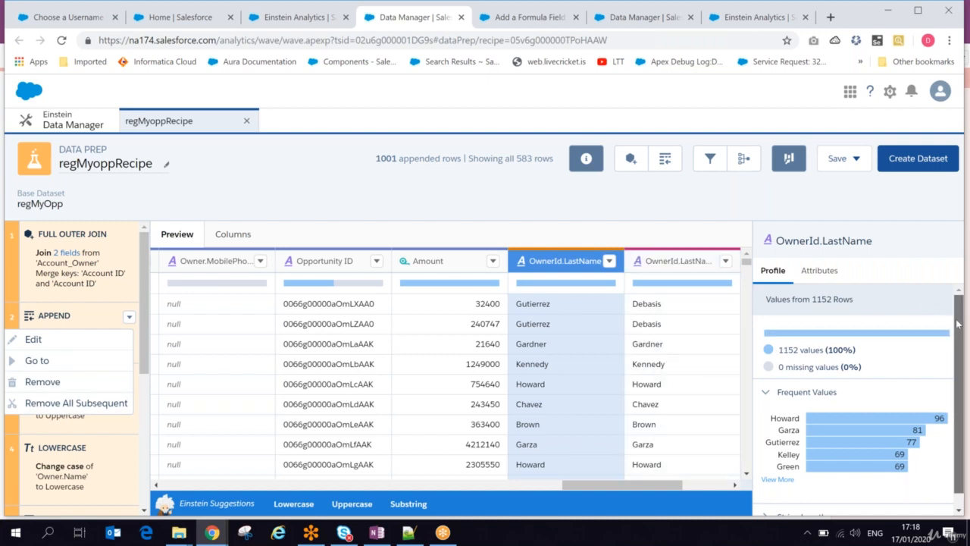
Examine the profile, full frequent values and attributes of the Owner.Name delimitedSplit 2 column.
scroll(957, 316, "down", 1)
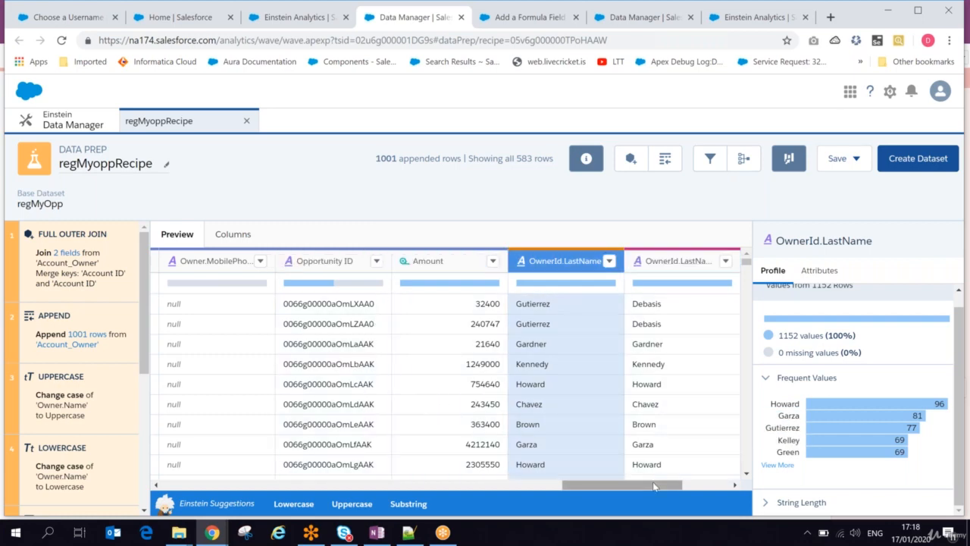
left_click_drag(653, 481, 298, 500)
left_click(395, 261)
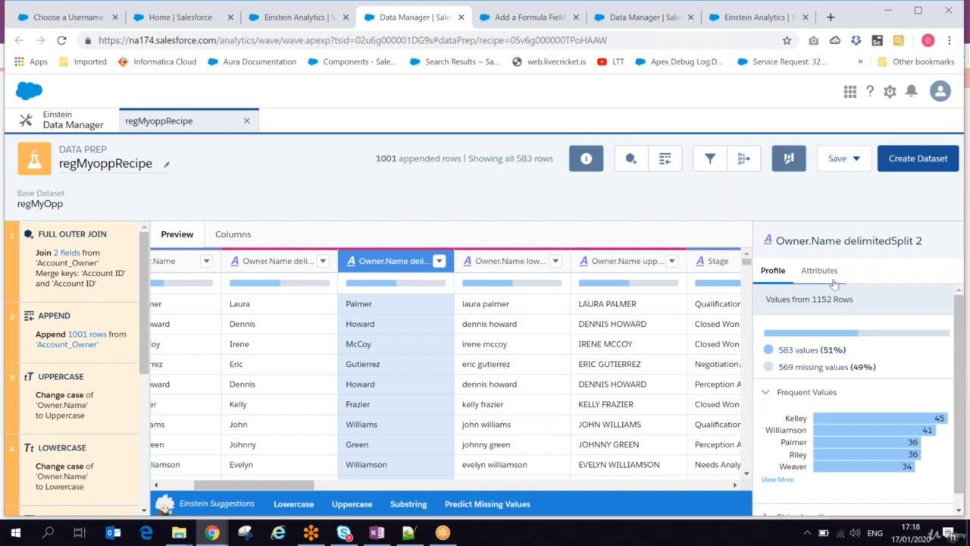
scroll(961, 331, "down", 1)
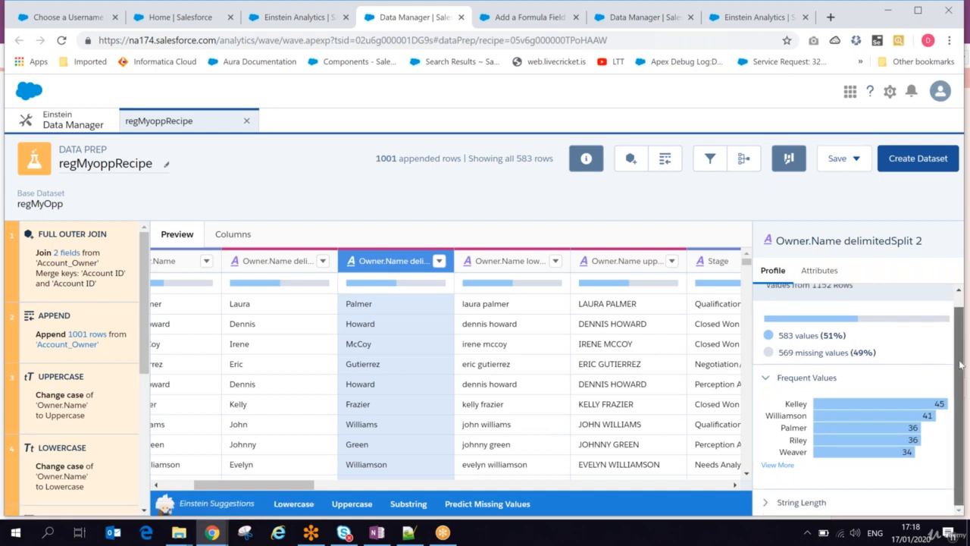
left_click(780, 467)
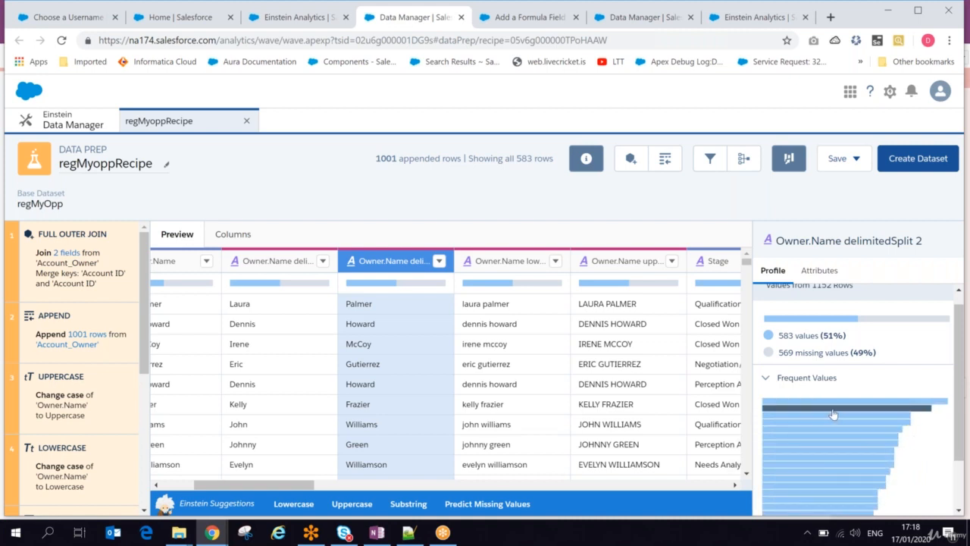
left_click(820, 271)
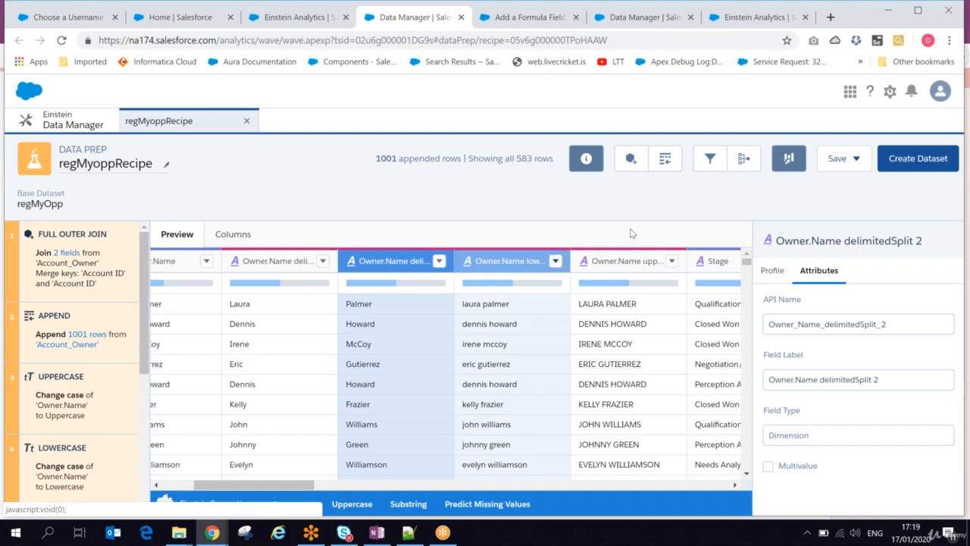
Add and save a recipe filter that keeps only rows with Amount less than 40000.
left_click(710, 160)
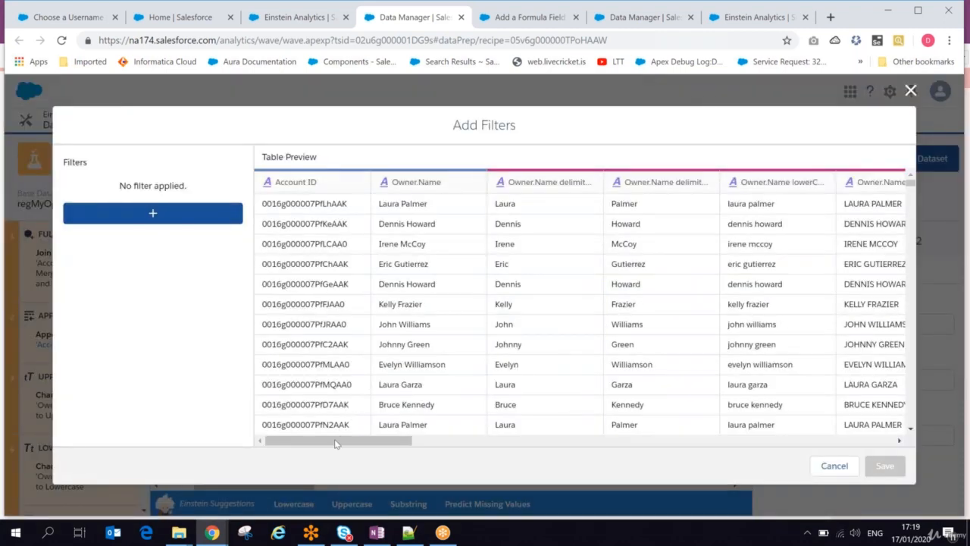
left_click_drag(336, 440, 781, 441)
scroll(876, 415, "right", 3)
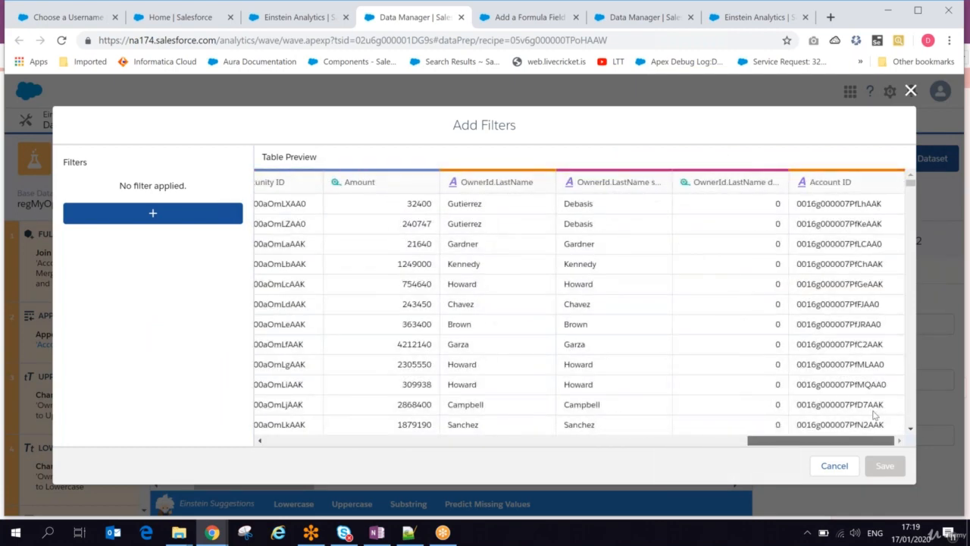
double_click(603, 203)
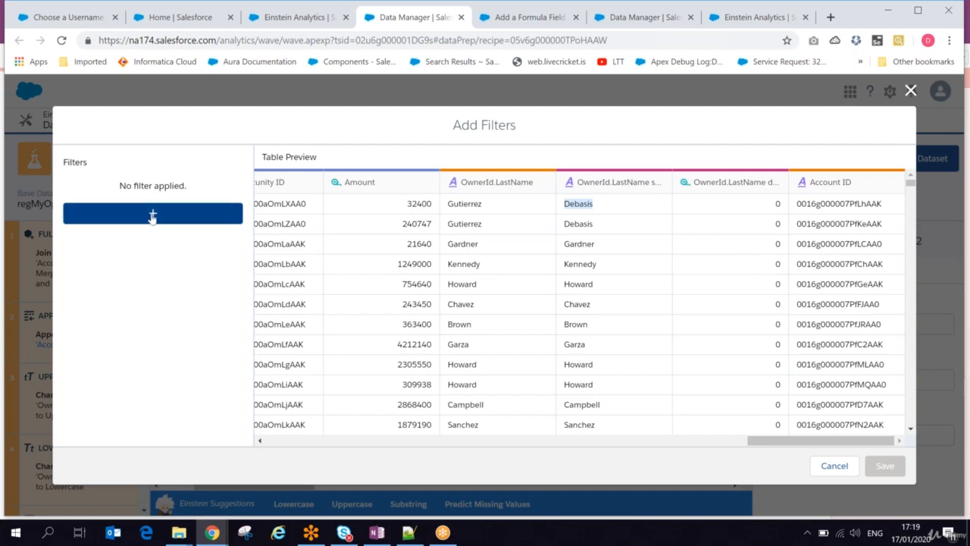
left_click(152, 213)
left_click(299, 162)
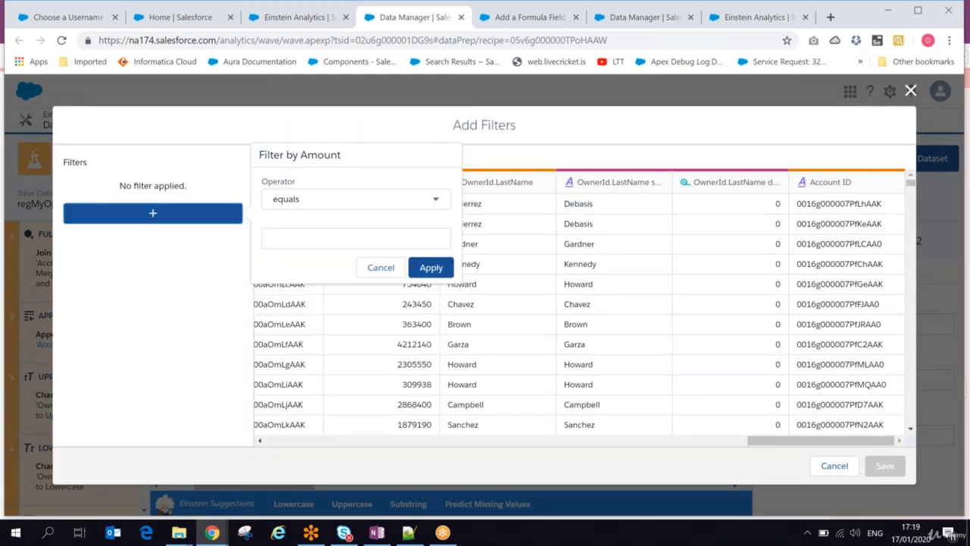
left_click(339, 202)
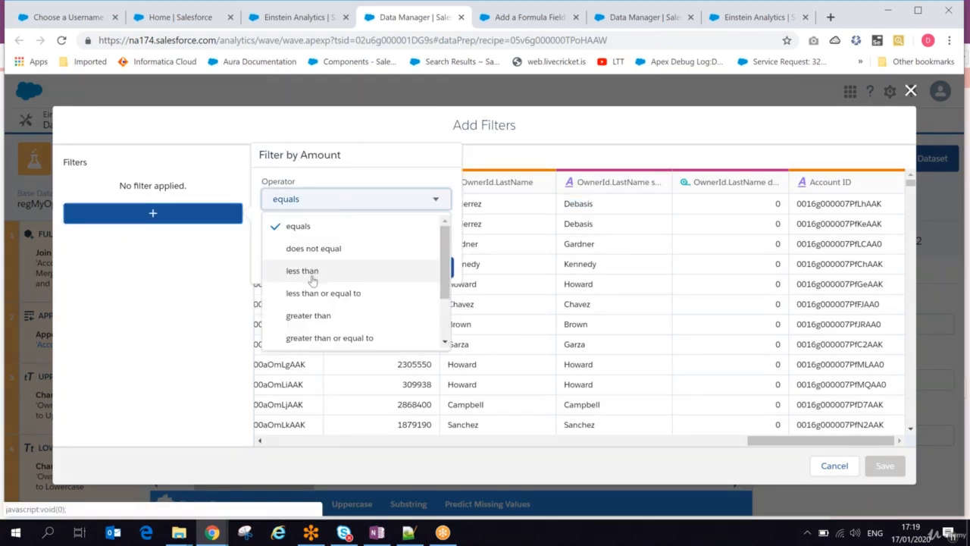
left_click(312, 274)
left_click(300, 243)
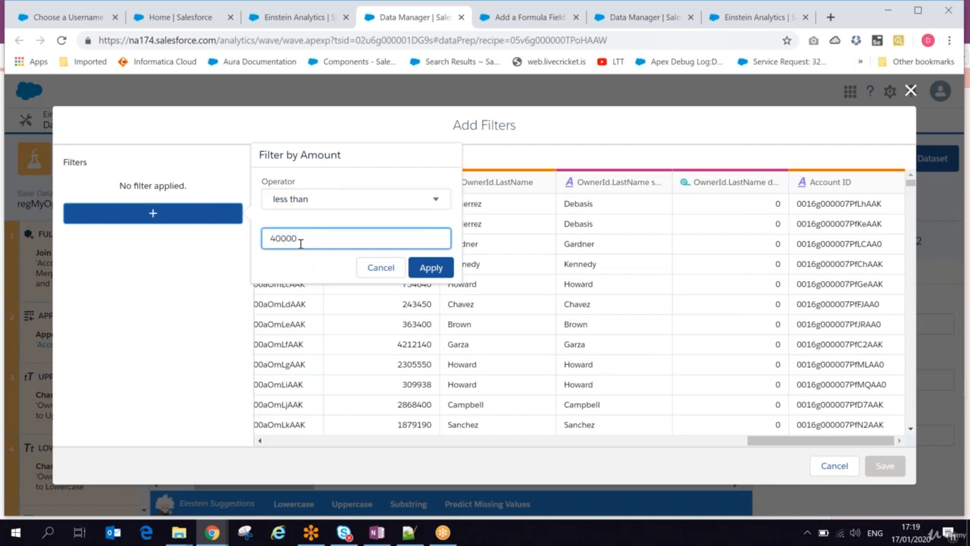
left_click(414, 268)
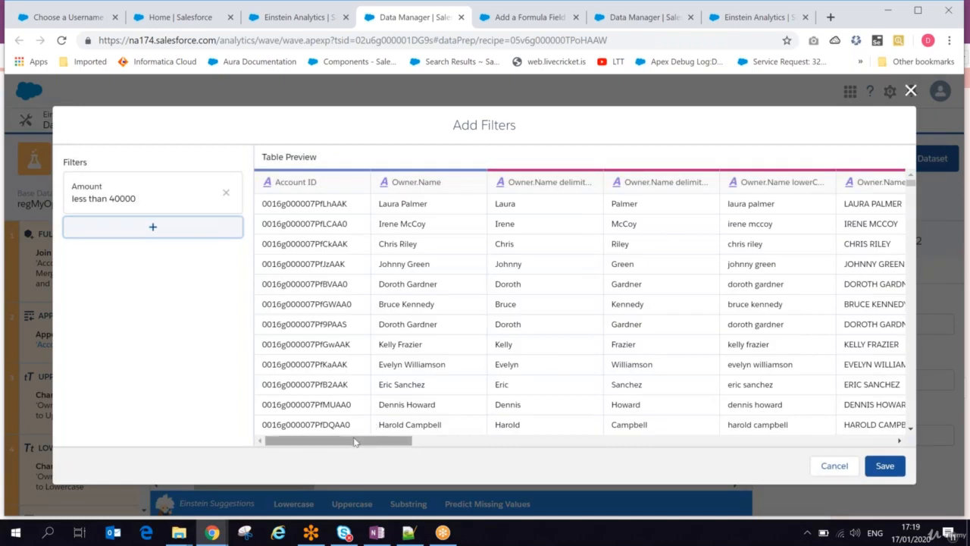
left_click_drag(353, 442, 802, 425)
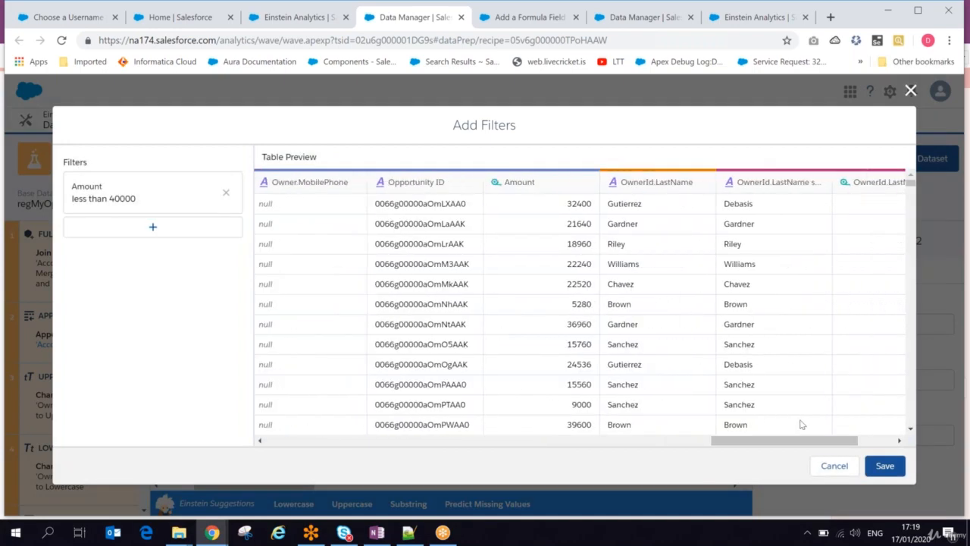
left_click(885, 465)
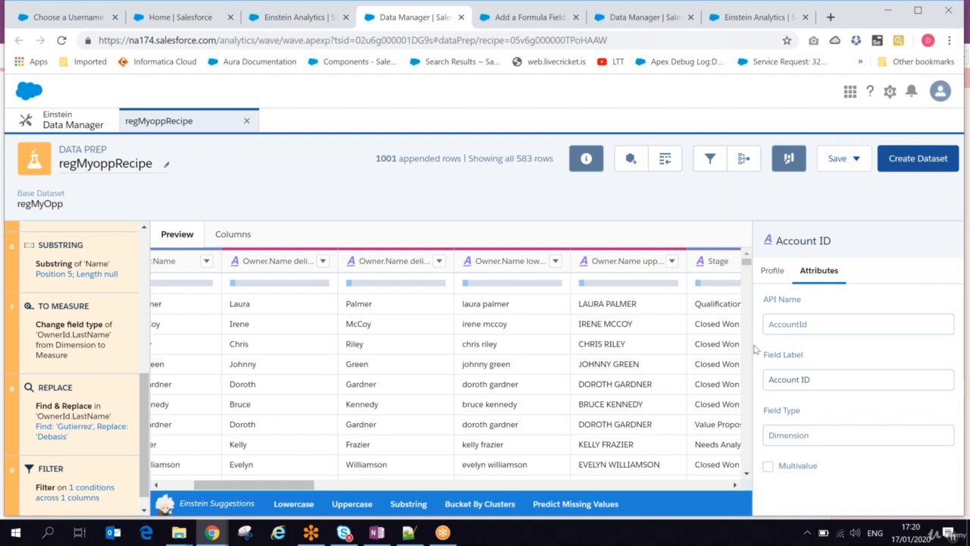
Aggregate the recipe data into a new table containing the SUM of Amount, without any grouping.
left_click(445, 263)
left_click(440, 261)
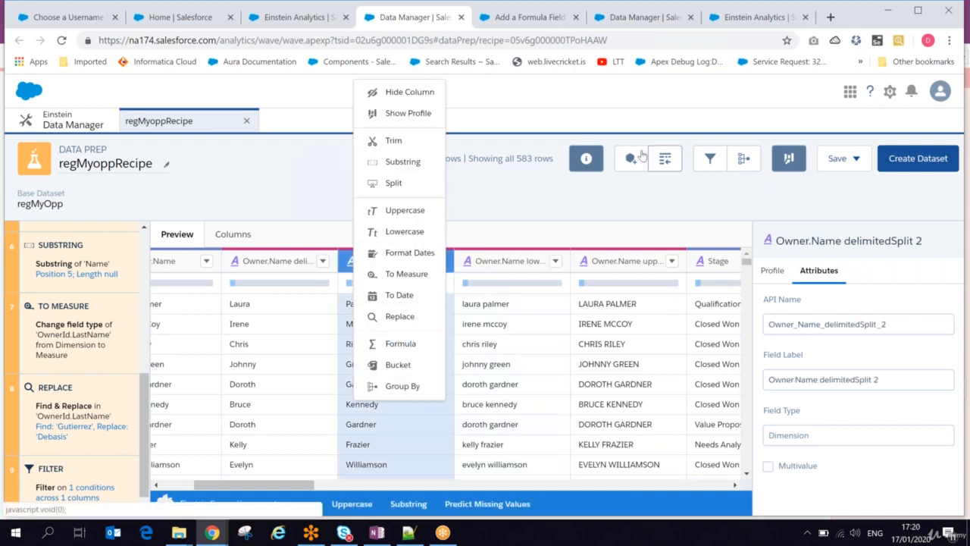
left_click(756, 165)
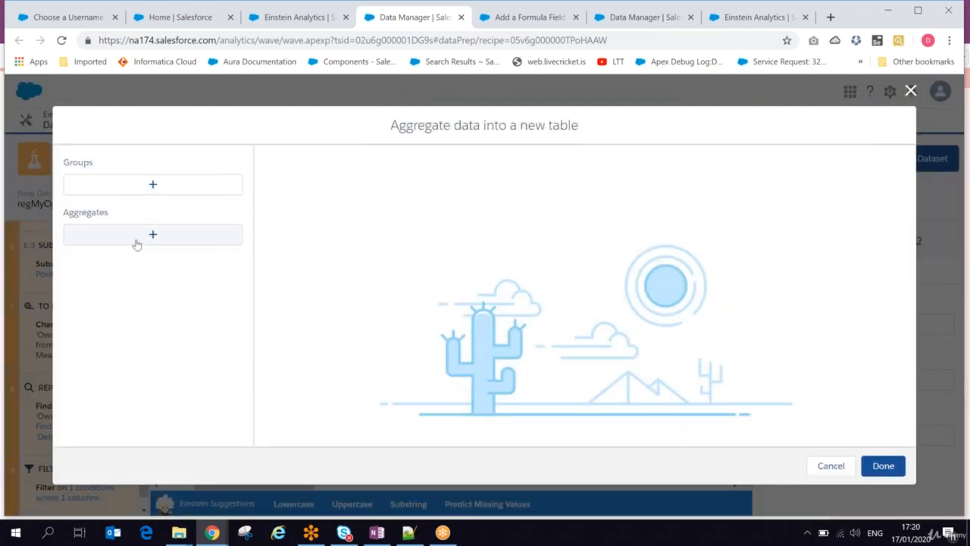
left_click(152, 236)
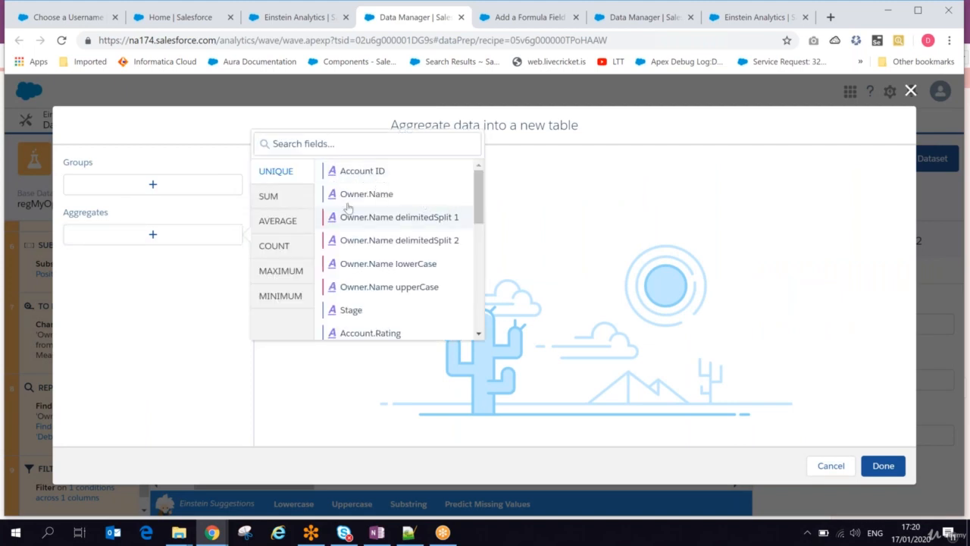
left_click(277, 196)
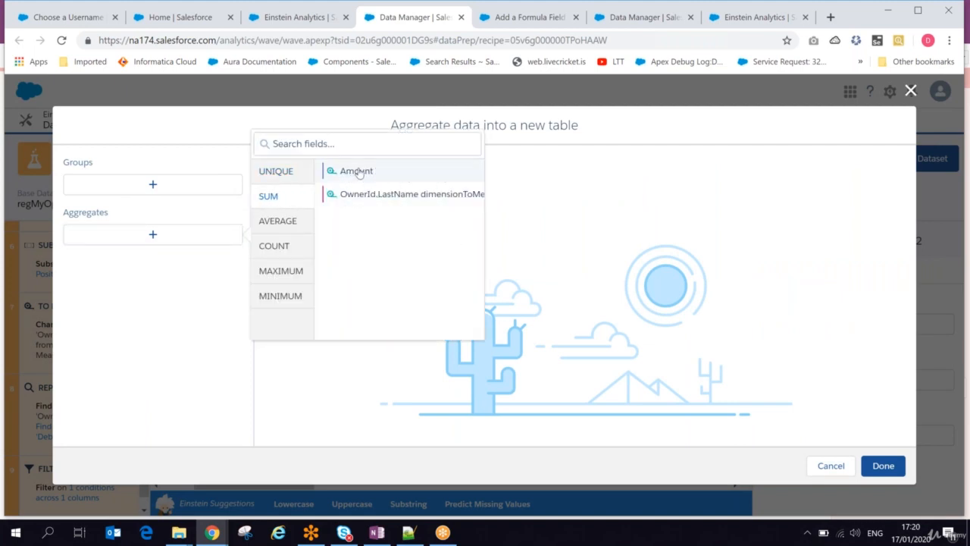
left_click(357, 173)
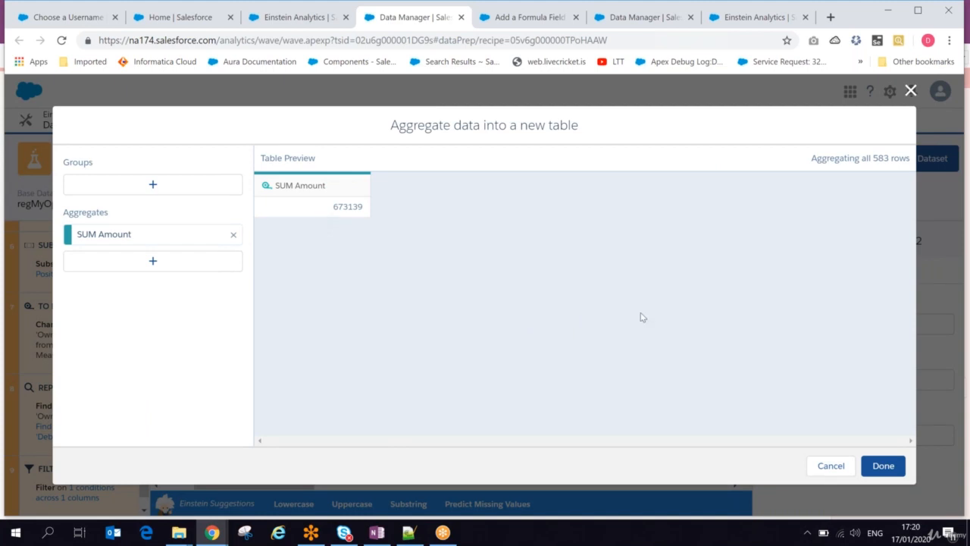
left_click(881, 467)
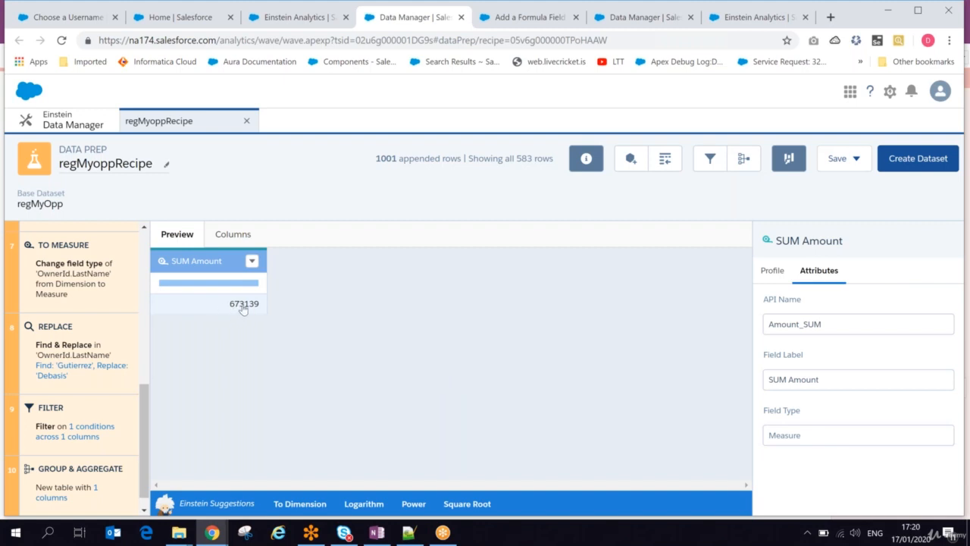
View the profile of the SUM Amount column and remove the Group & Aggregate step from the recipe.
left_click(771, 271)
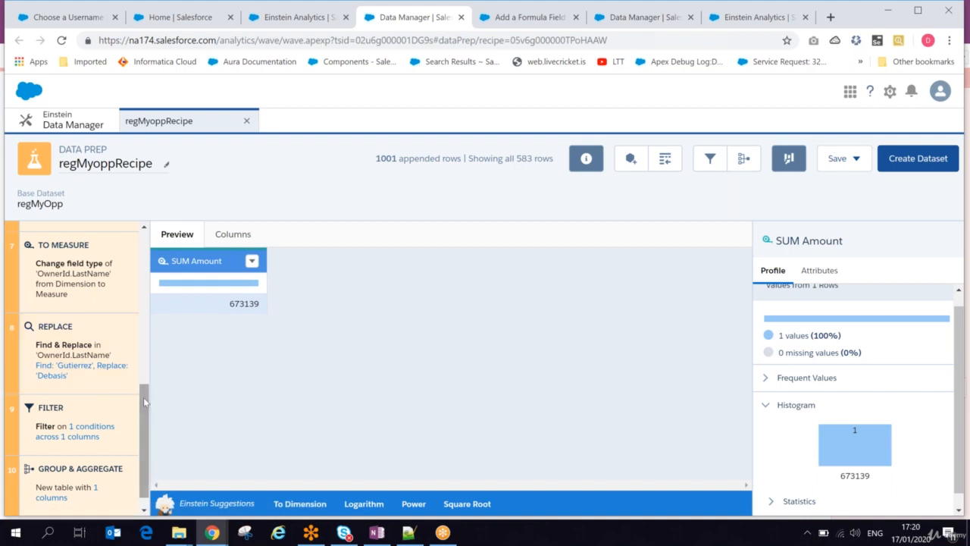
scroll(148, 442, "down", 1)
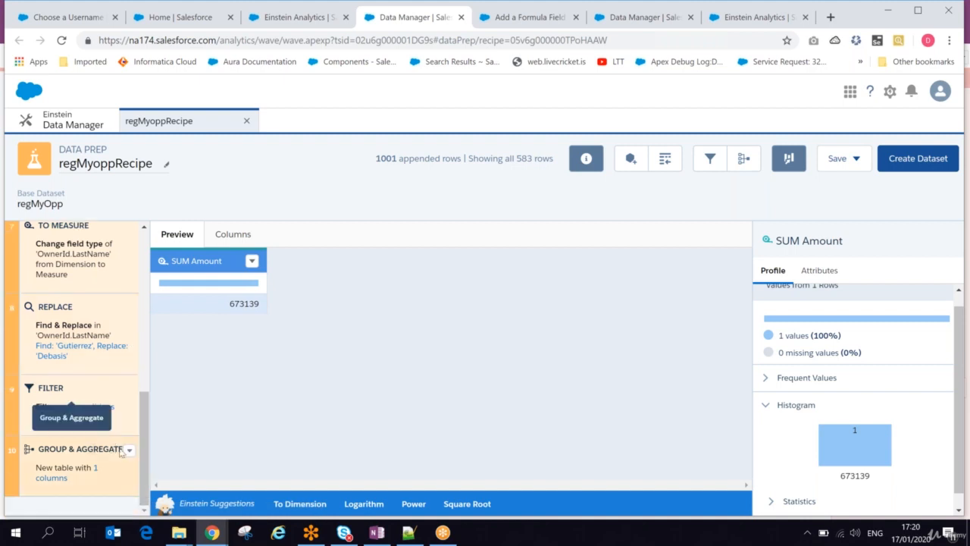
left_click(130, 450)
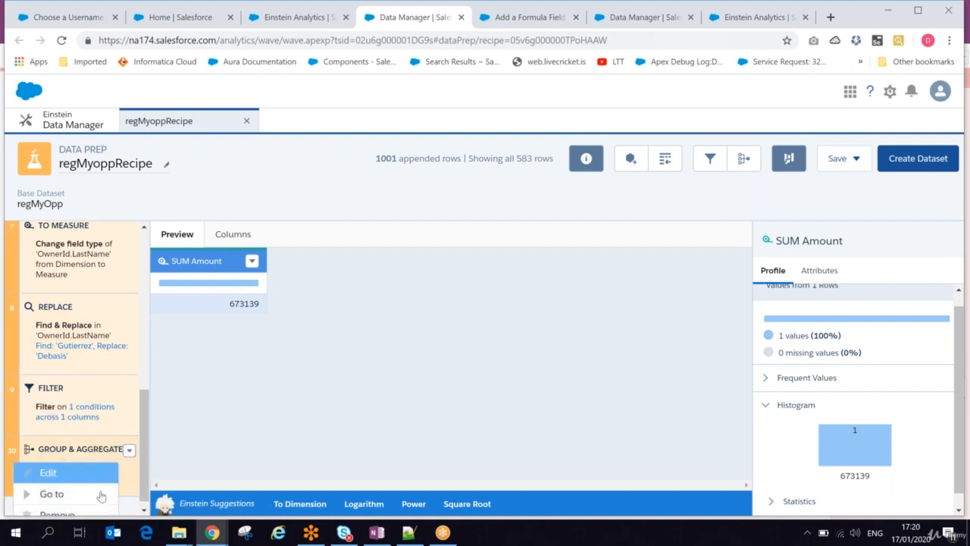
scroll(146, 465, "down", 1)
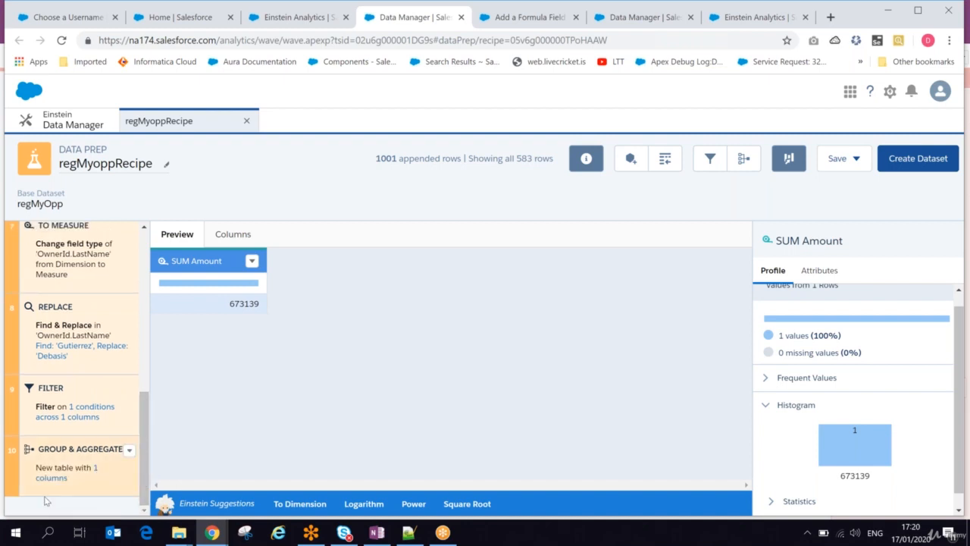
left_click(130, 451)
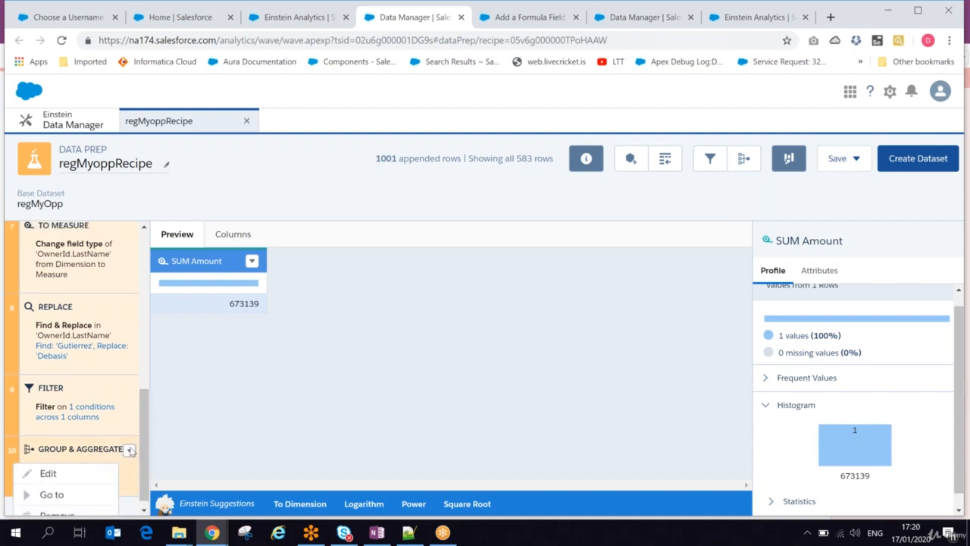
left_click(61, 514)
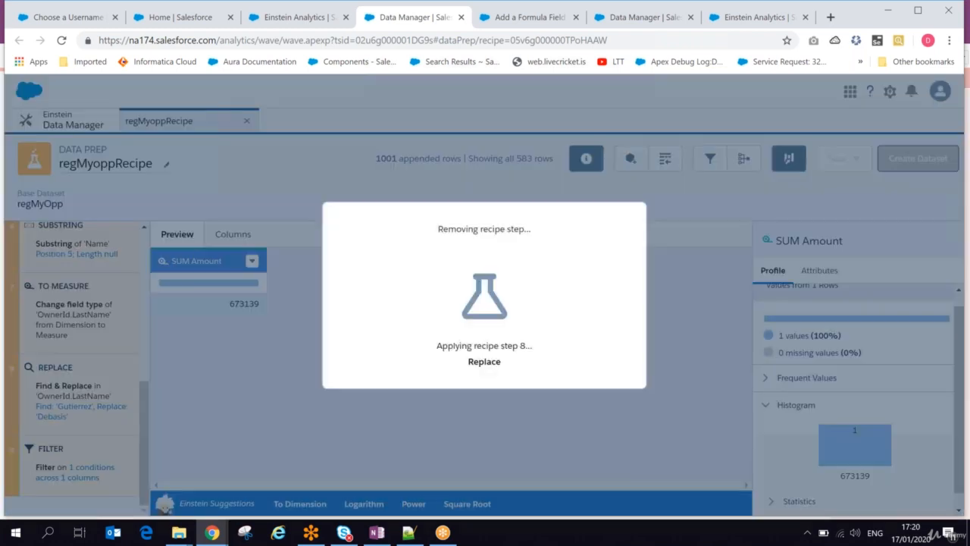